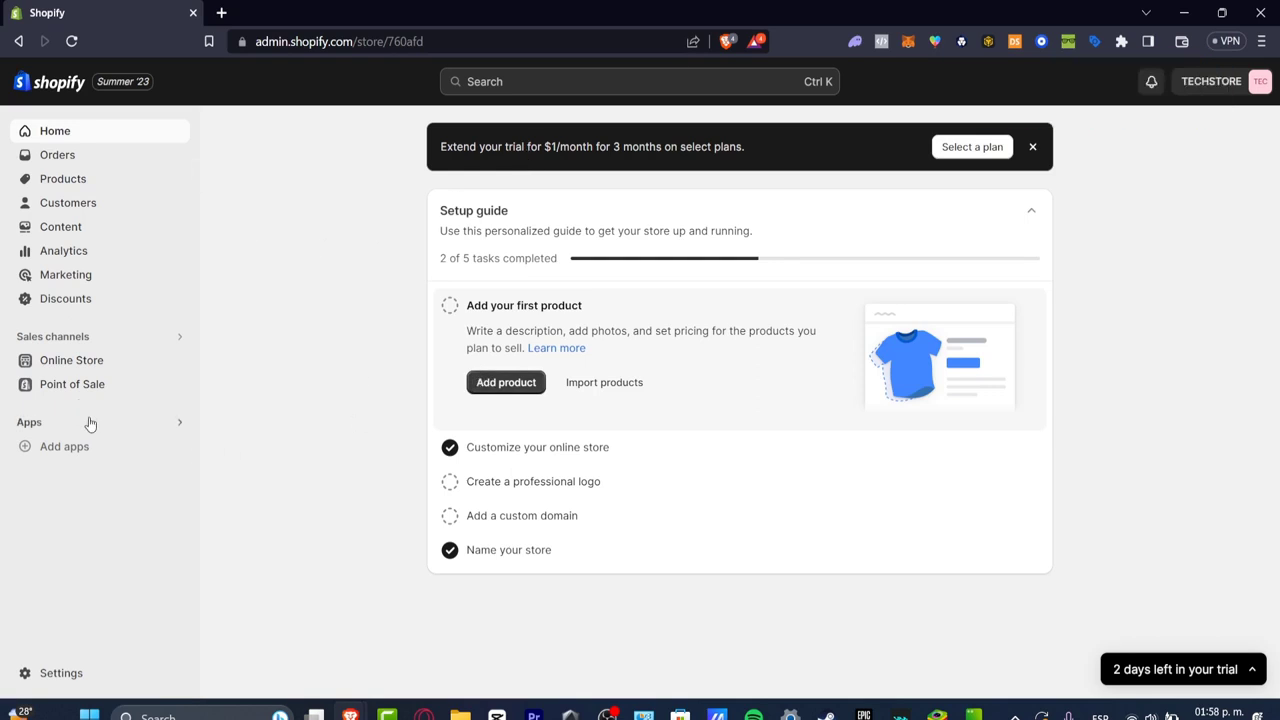
- Open the online store's Themes page and look over the current Dawn theme
{"action": "left_click", "coordinate": [85, 359]}
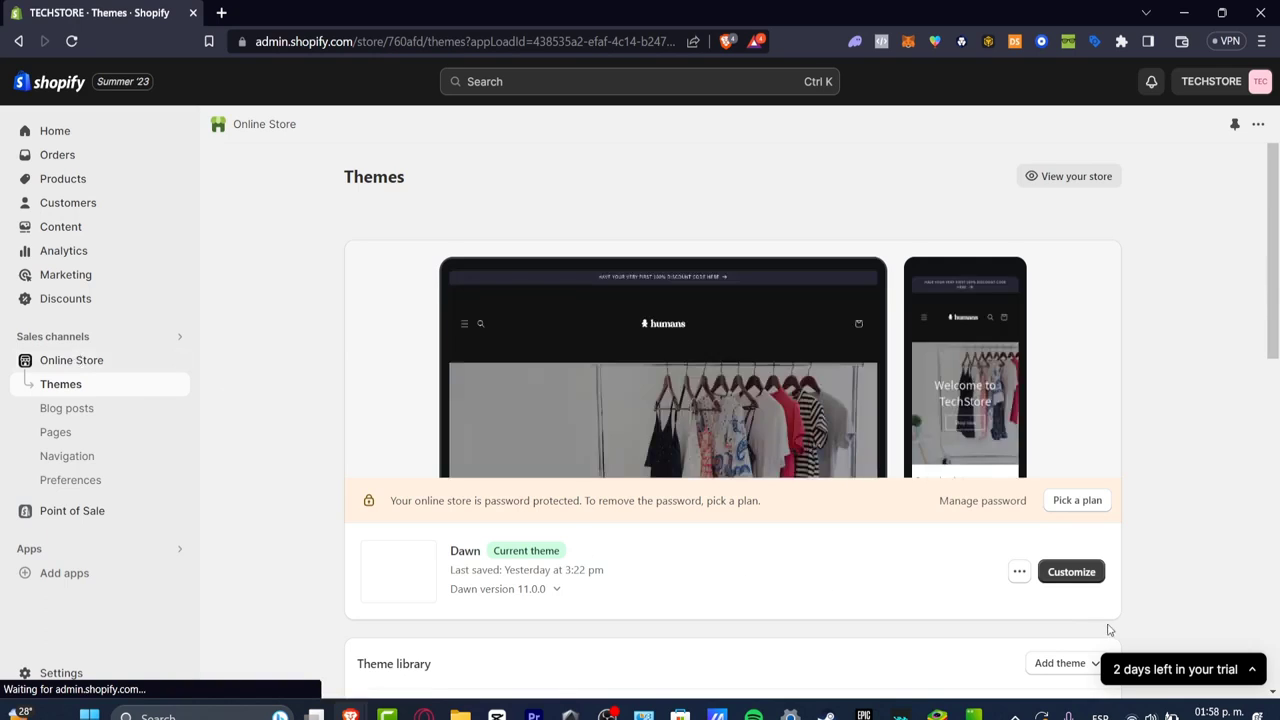
{"action": "left_click", "coordinate": [1068, 584]}
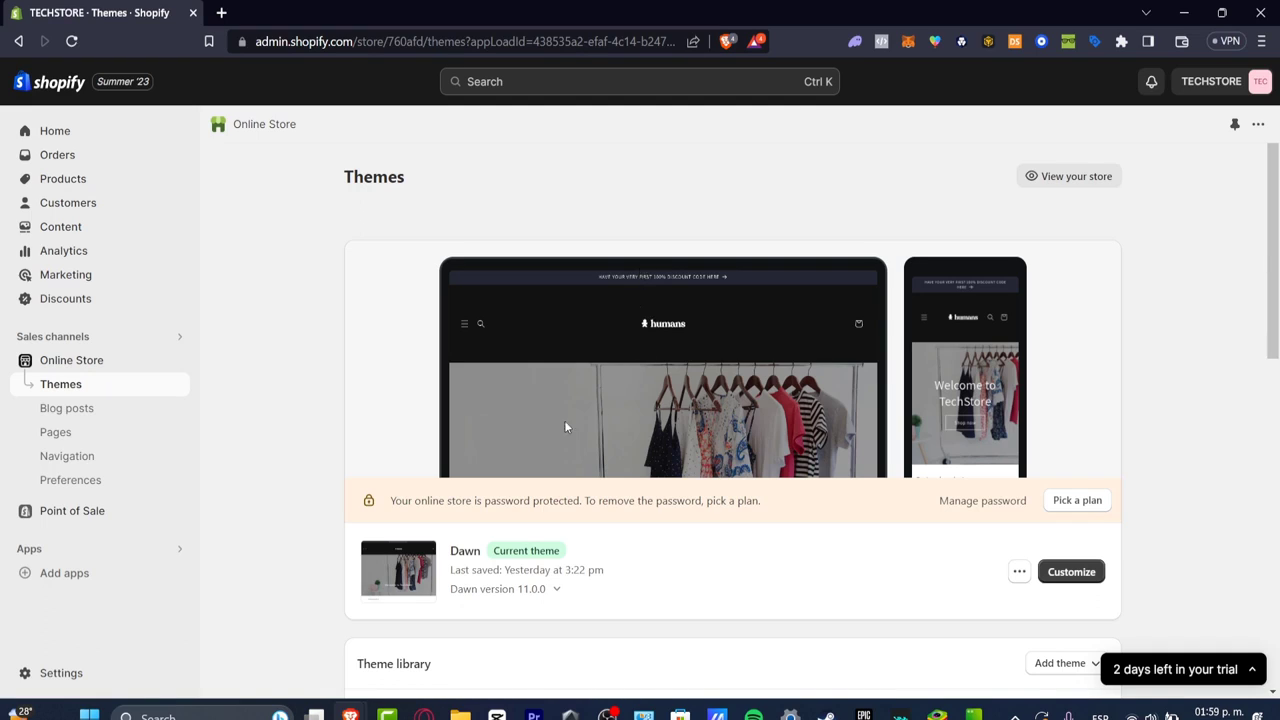
{"action": "left_click", "coordinate": [50, 673]}
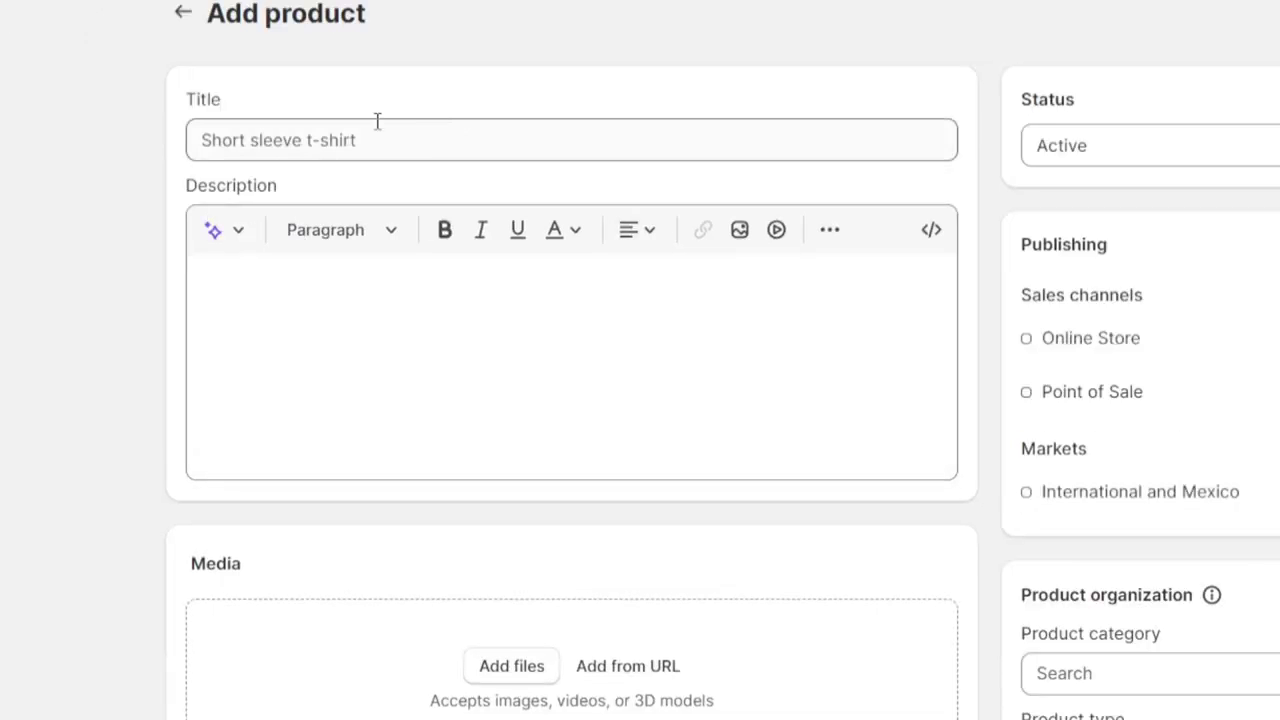
- Title the new product "Custom Personalized Plan"
{"action": "left_click", "coordinate": [377, 122]}
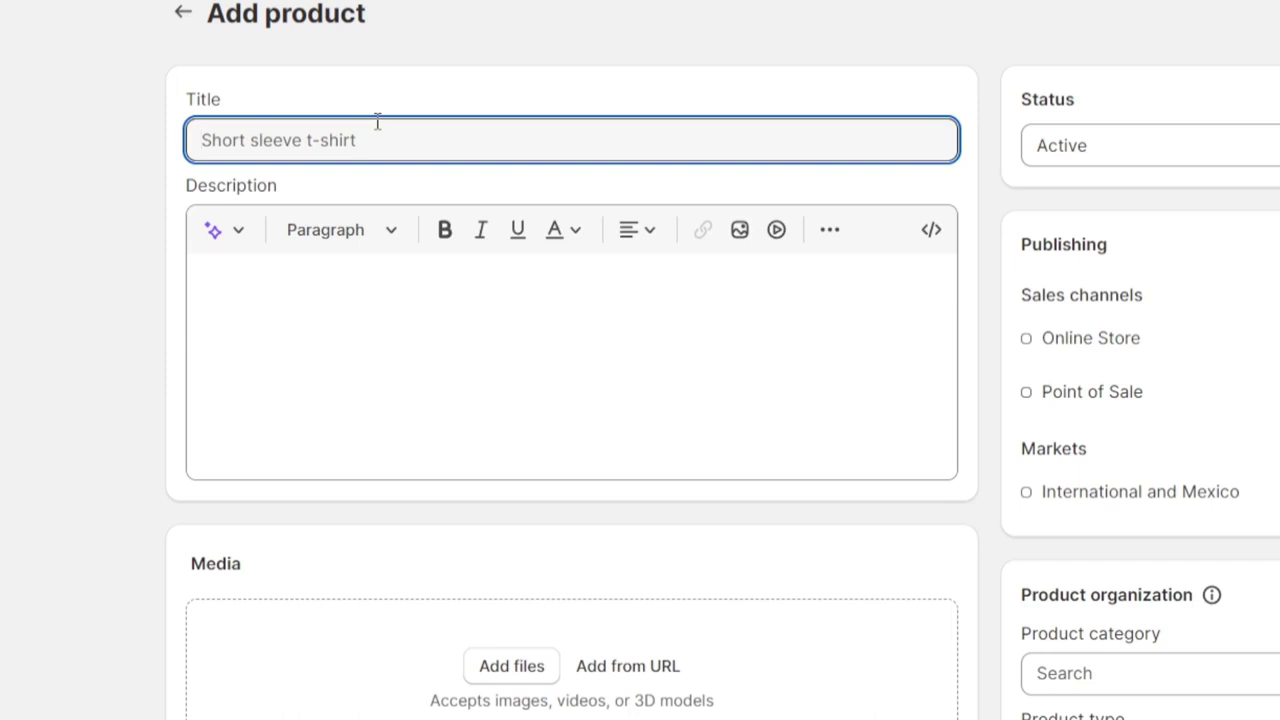
{"action": "type", "text": "Custom Personalized Plan"}
- Enter "offer a personal 30 minute plan to achieve your goals on the e commerce" as the features for generating the product description
{"action": "left_click", "coordinate": [428, 277]}
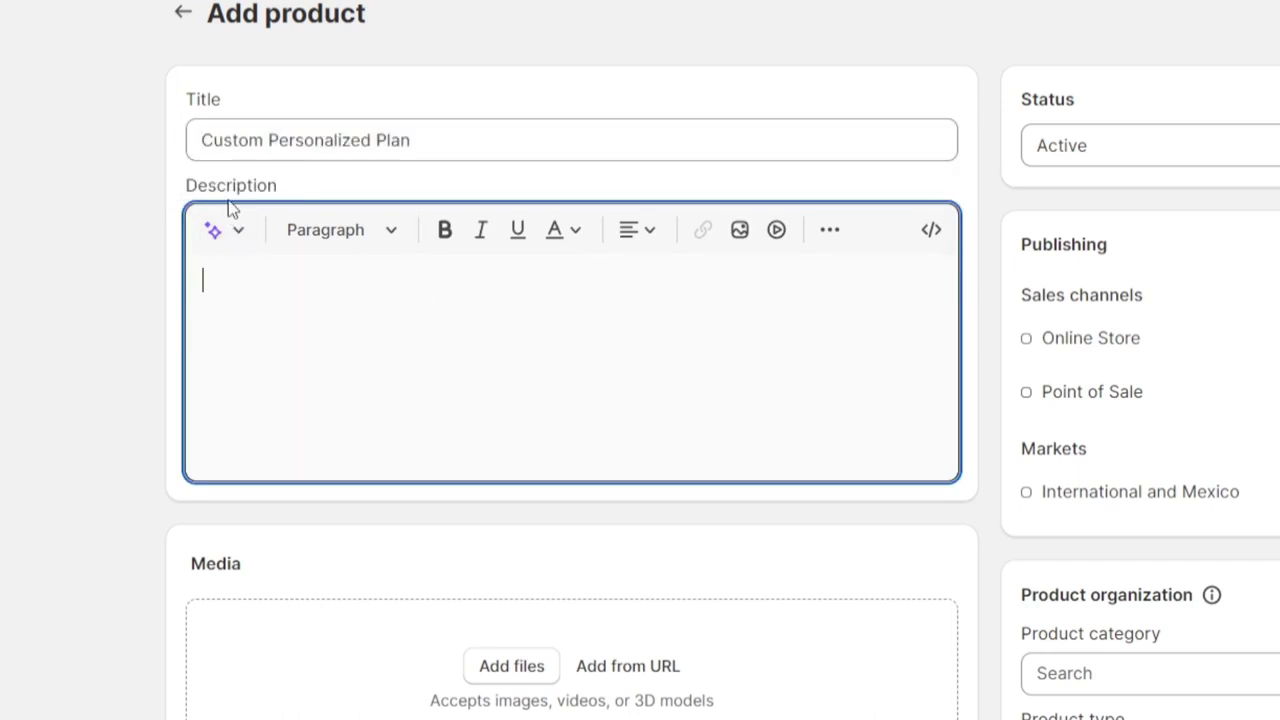
{"action": "left_click", "coordinate": [222, 236]}
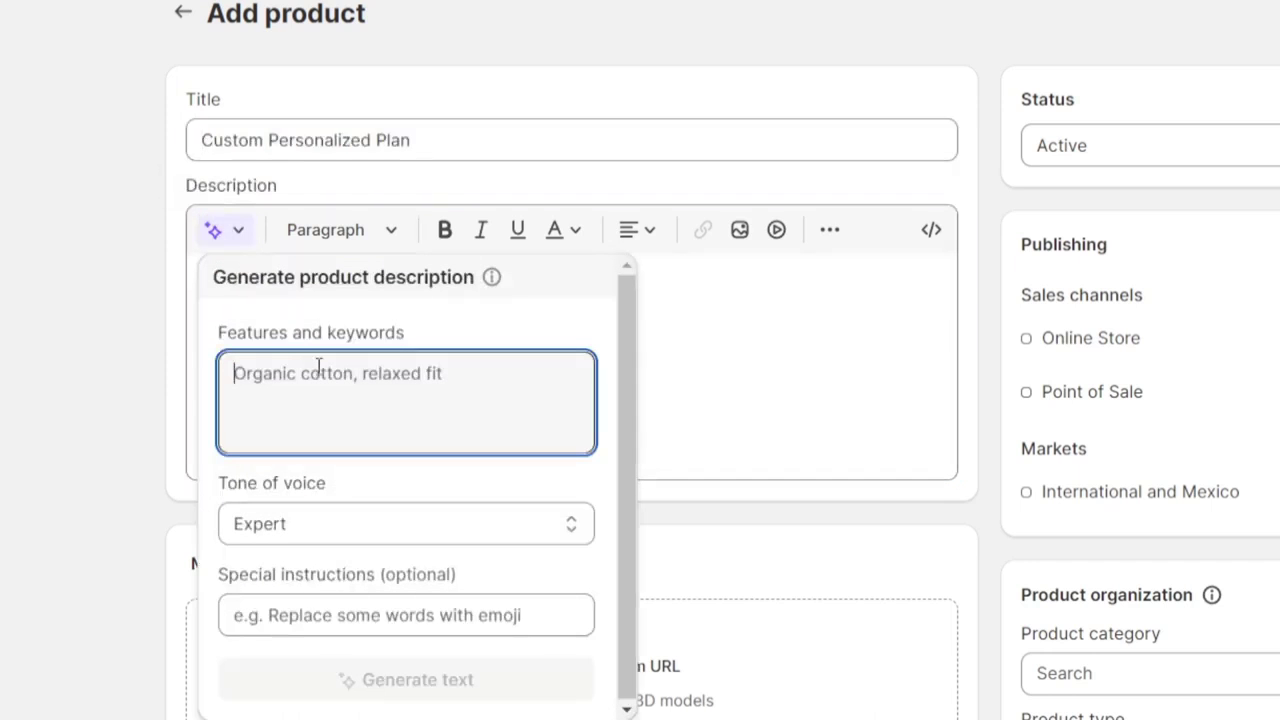
{"action": "type", "text": "offer a "}
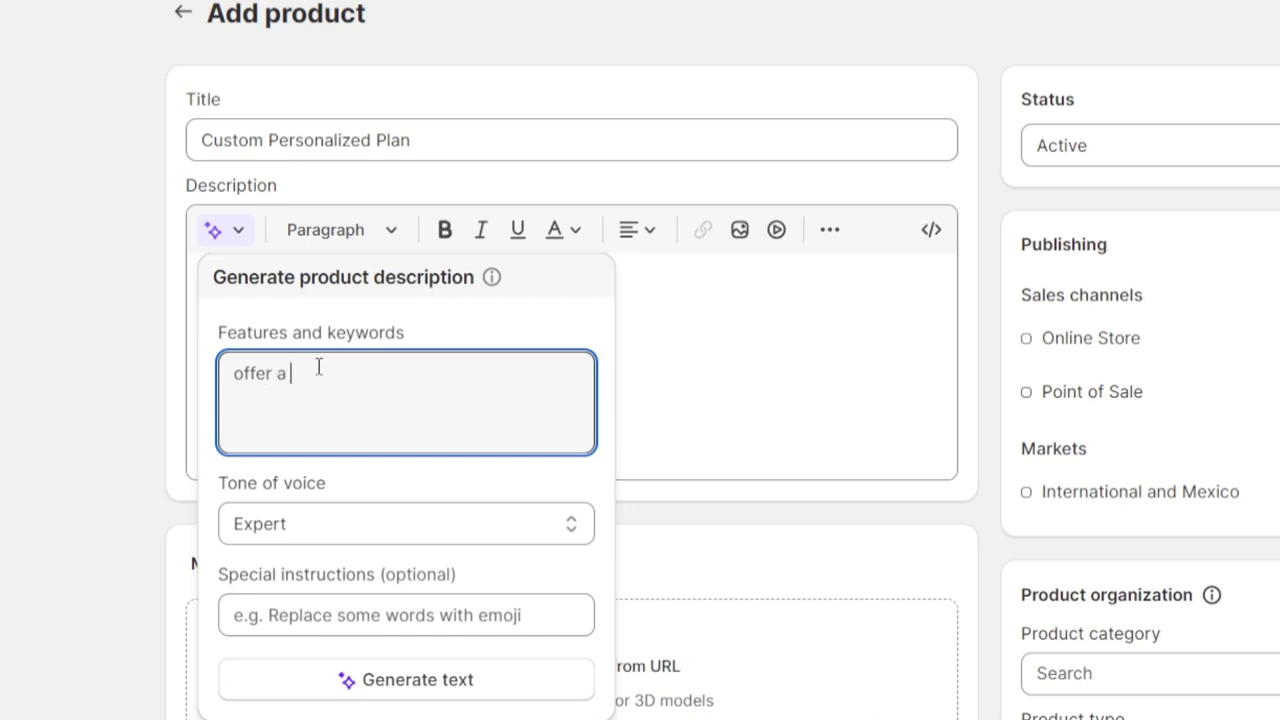
{"action": "type", "text": "personal 30"}
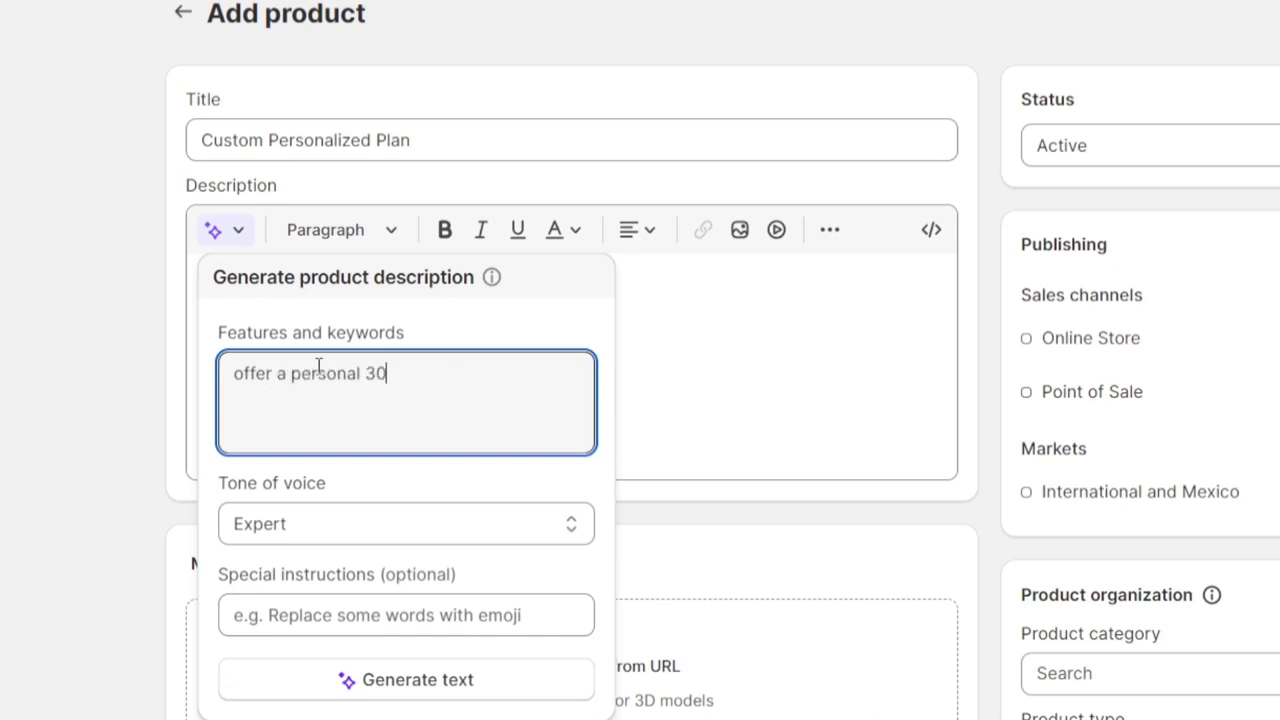
{"action": "type", "text": " minute plan "}
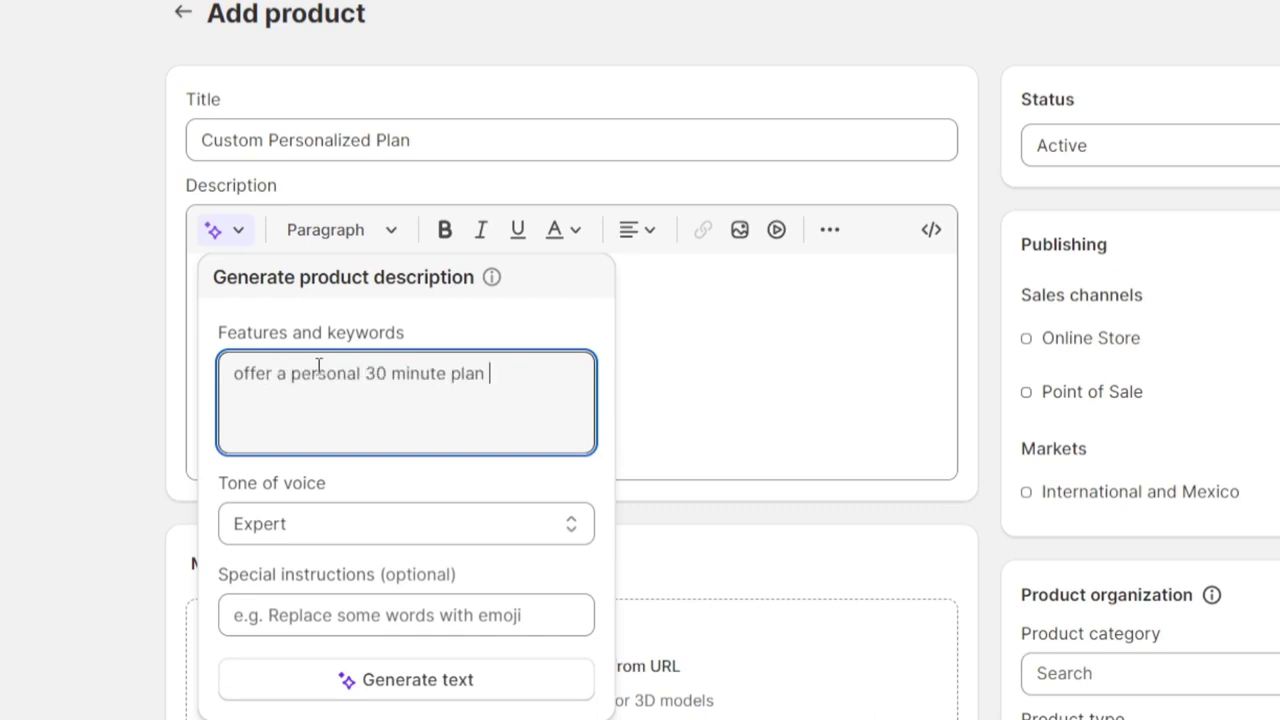
{"action": "type", "text": "to achieve your goals "}
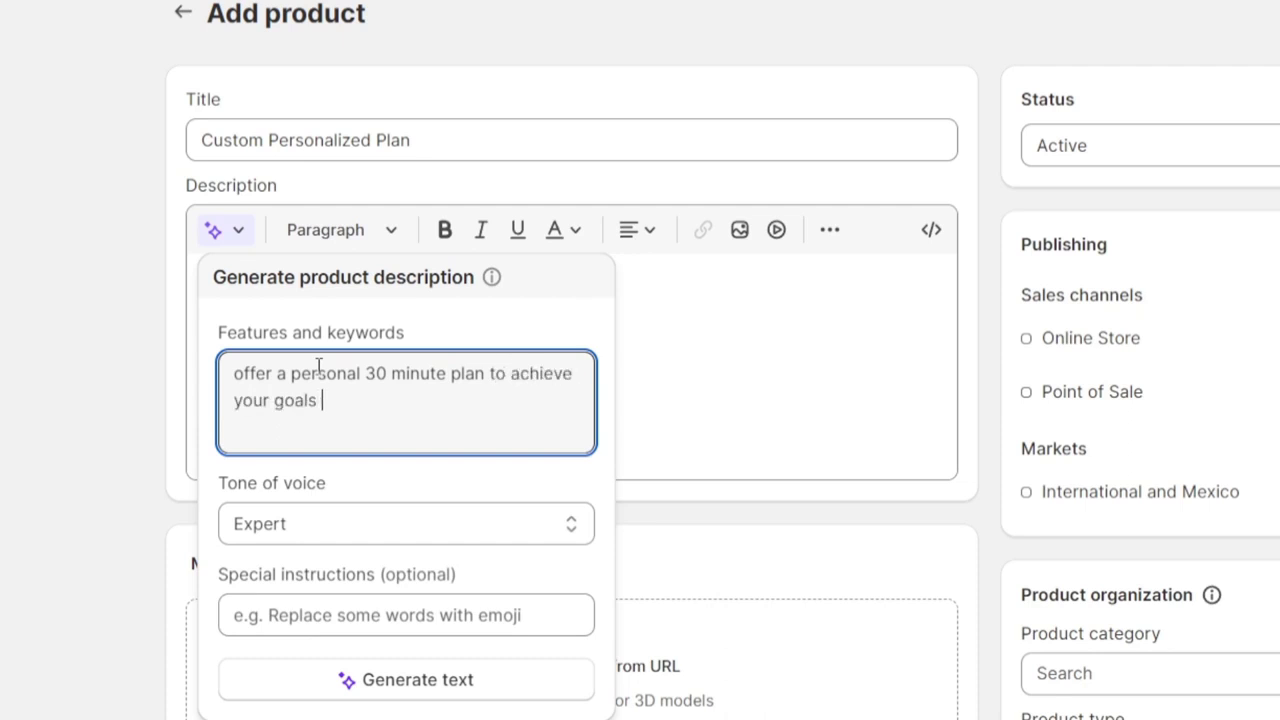
{"action": "type", "text": "on the e commerce"}
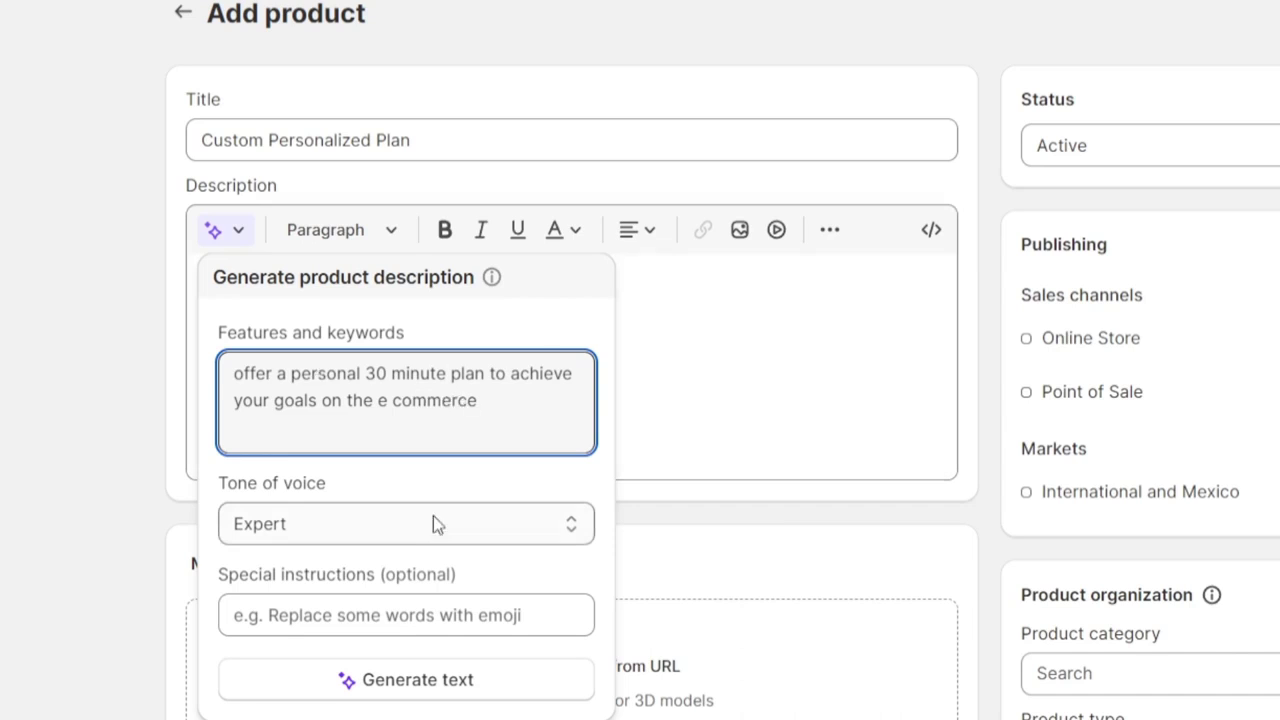
- Generate the description in a Supportive tone with the special instruction "add emojis", and keep the suggested text
{"action": "left_click", "coordinate": [408, 530]}
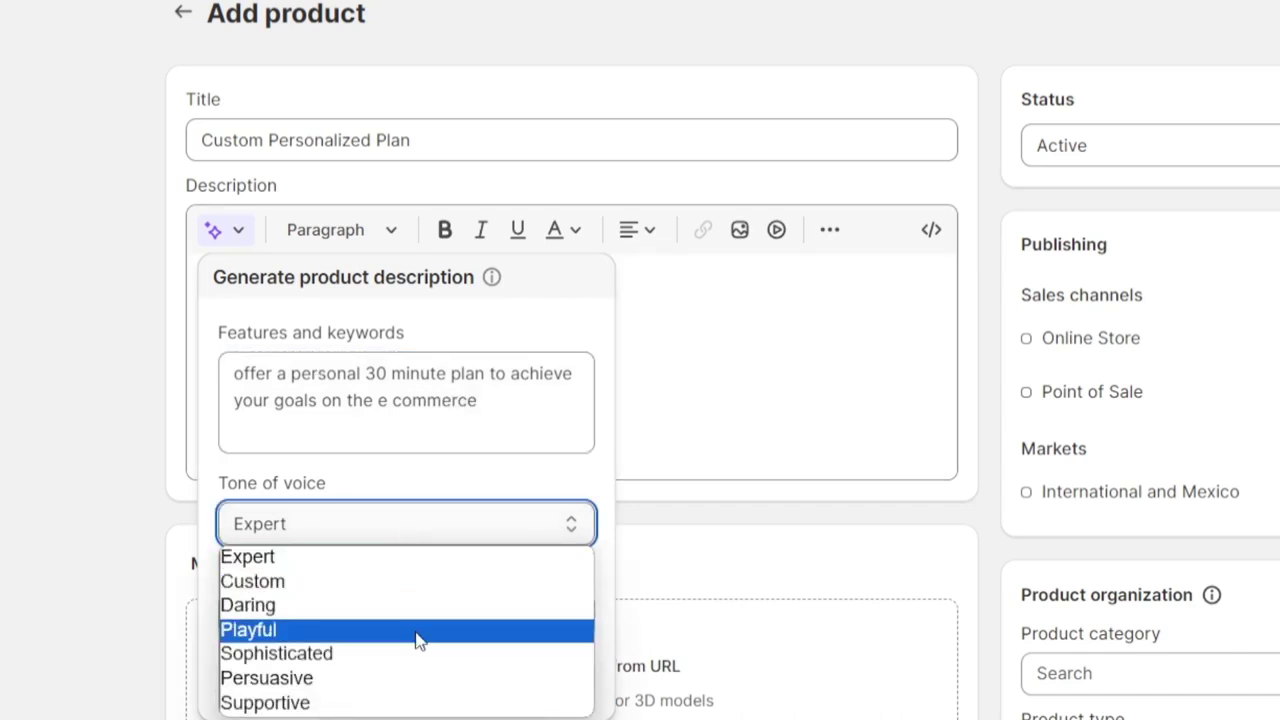
{"action": "left_click", "coordinate": [412, 702]}
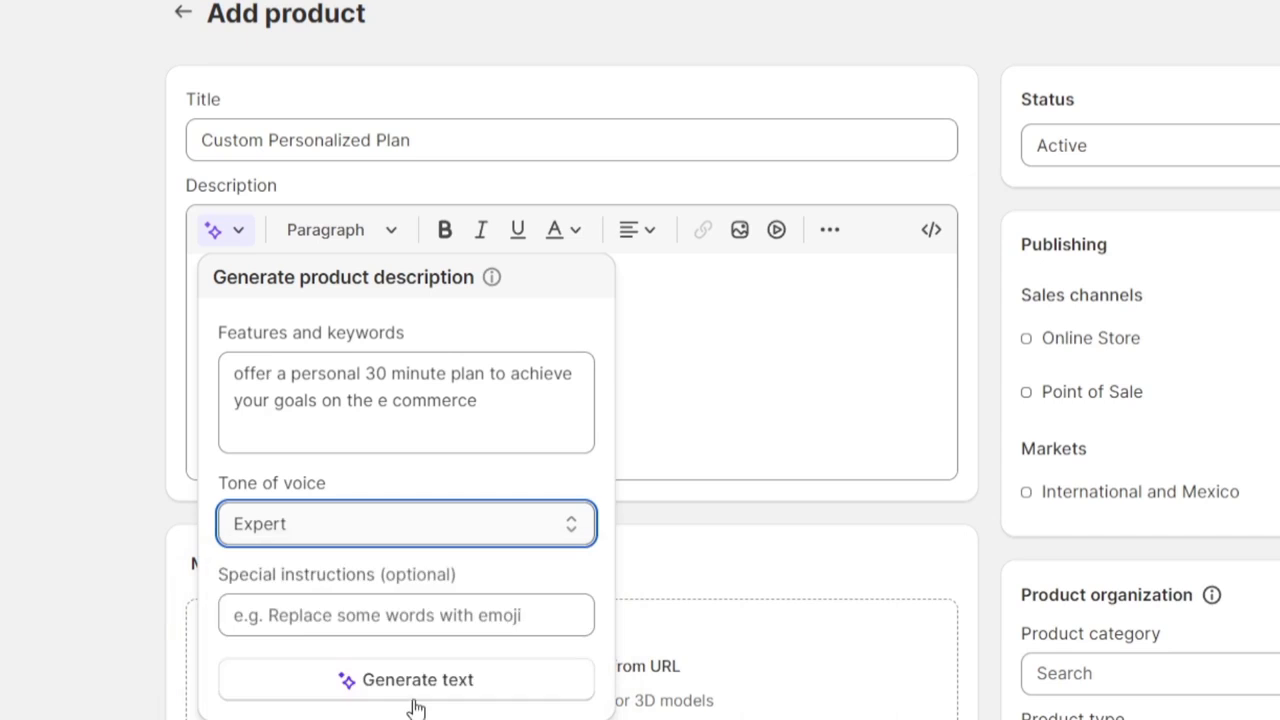
{"action": "left_click", "coordinate": [344, 604]}
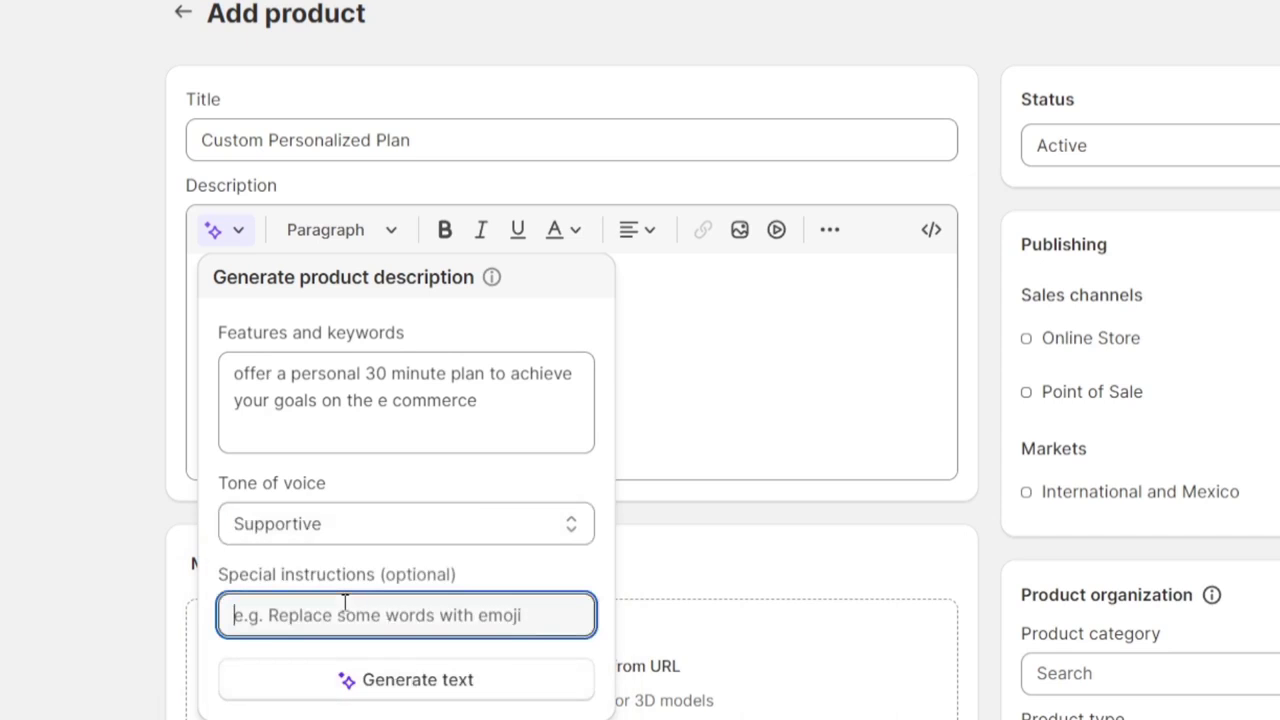
{"action": "type", "text": "add emojis"}
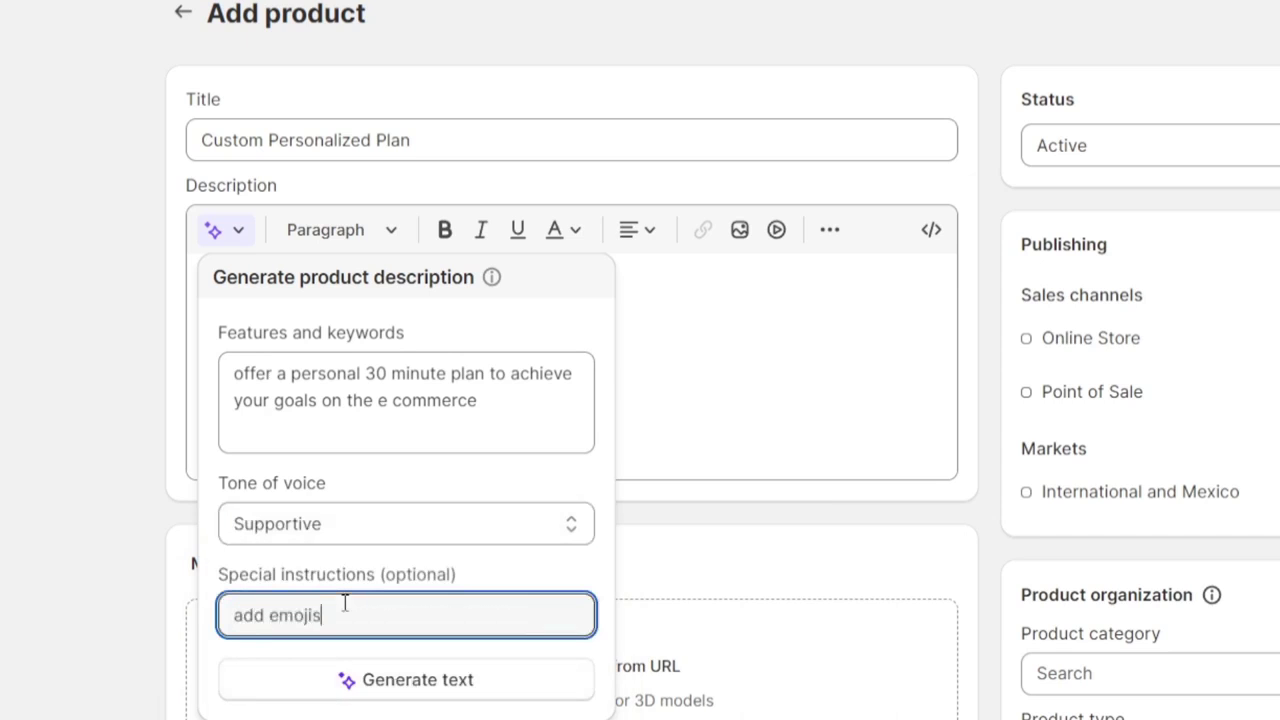
{"action": "left_click", "coordinate": [520, 688]}
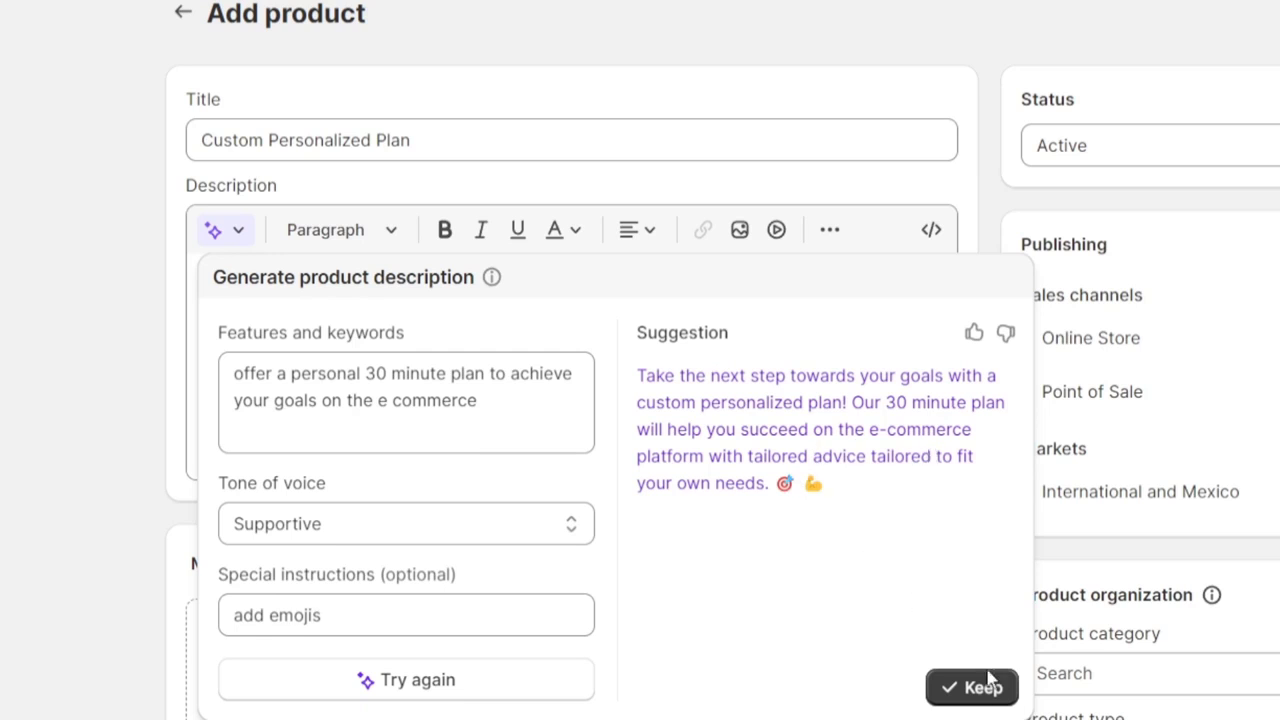
{"action": "left_click", "coordinate": [960, 687]}
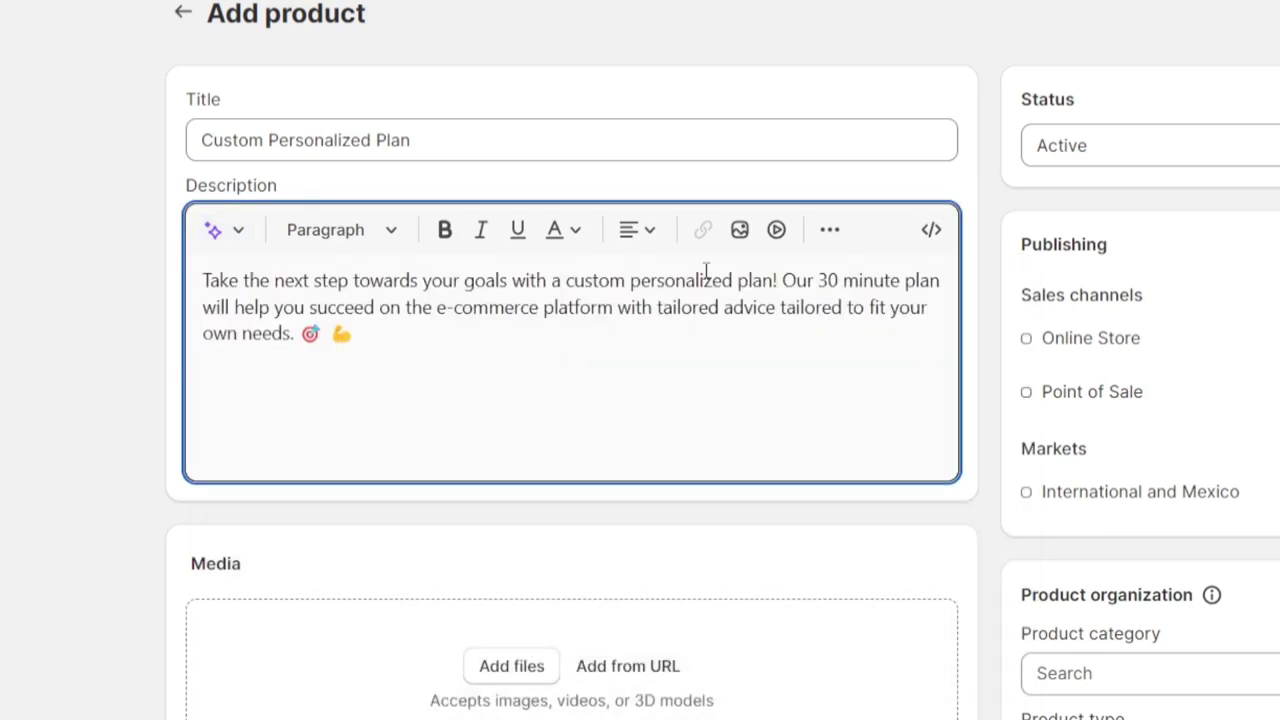
- Search Google Images for "ecommerce" in a new browser tab and open the purple picture of a shopping cart with a phone
{"action": "scroll", "coordinate": [705, 500], "scroll_direction": "down", "scroll_amount": 4}
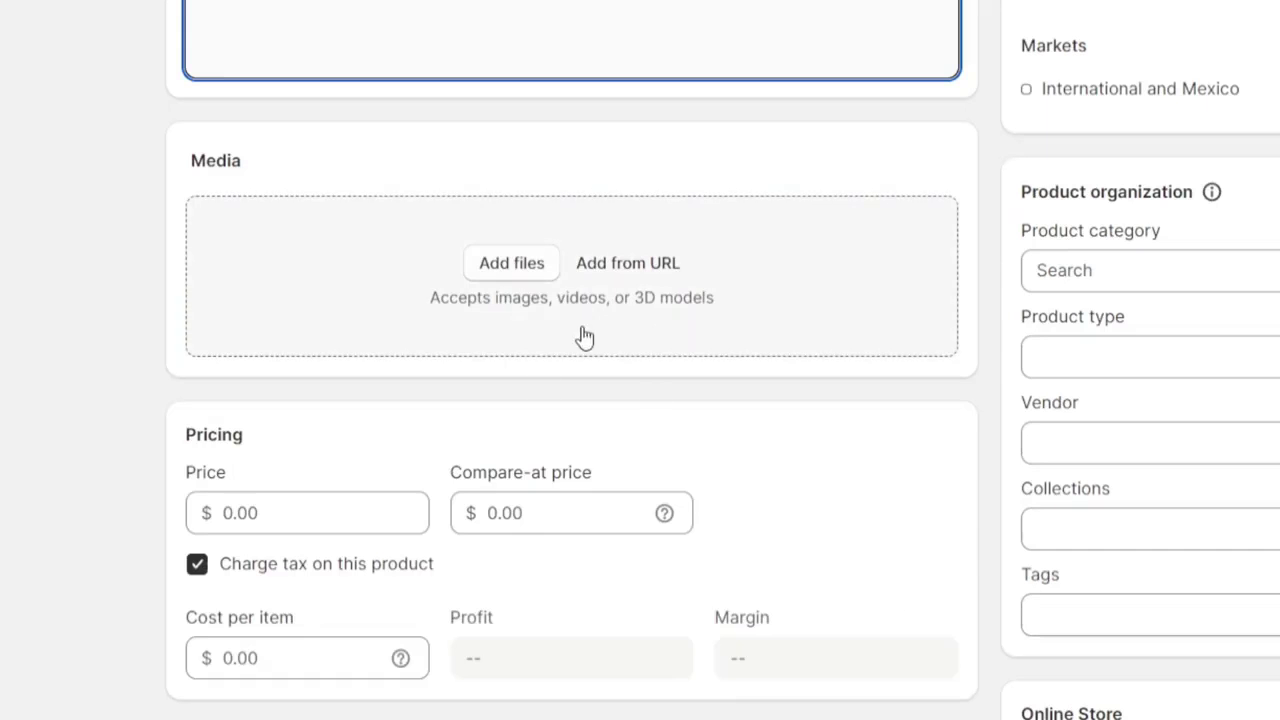
{"action": "left_click", "coordinate": [617, 266]}
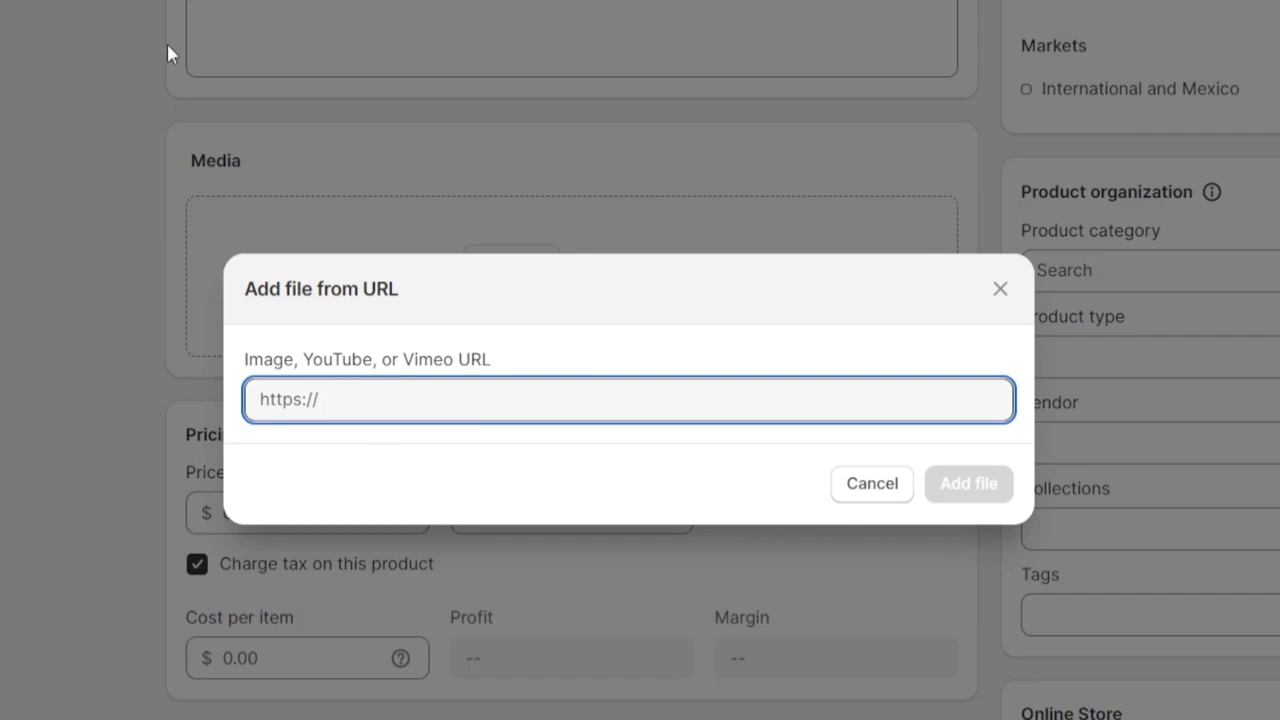
{"action": "left_click", "coordinate": [226, 12]}
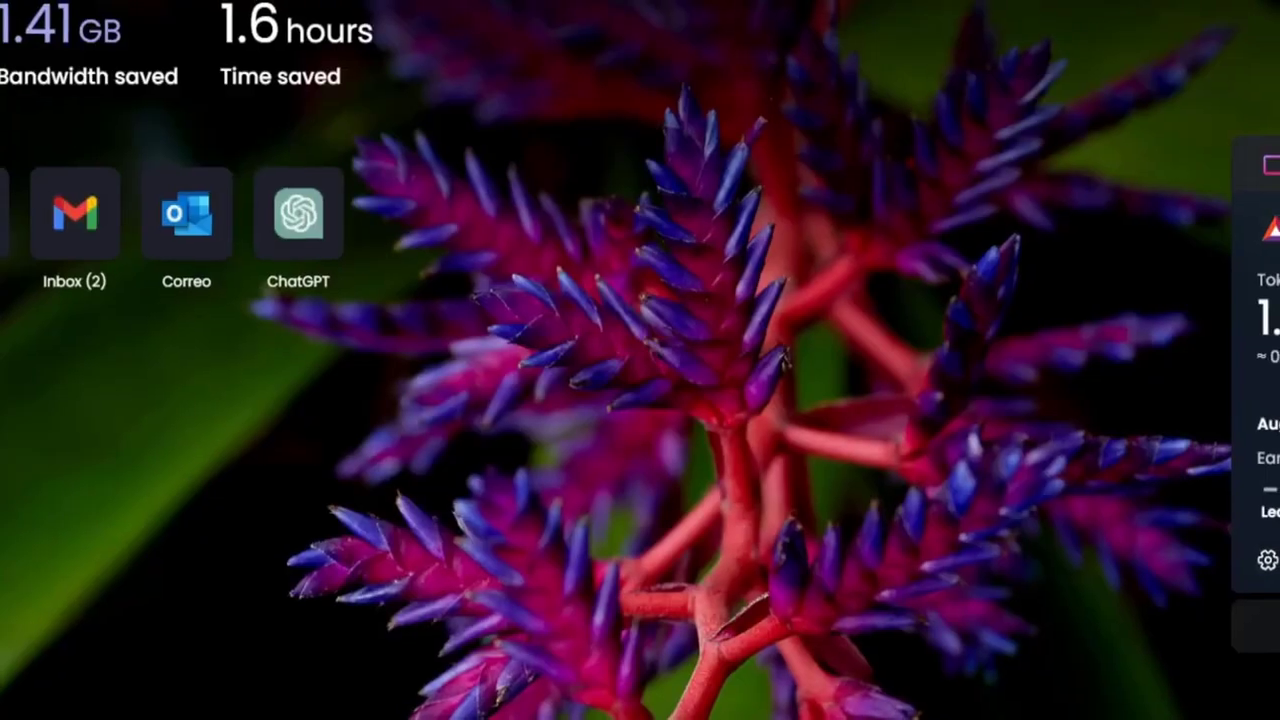
{"action": "type", "text": "ecommerce"}
{"action": "key", "text": "Return"}
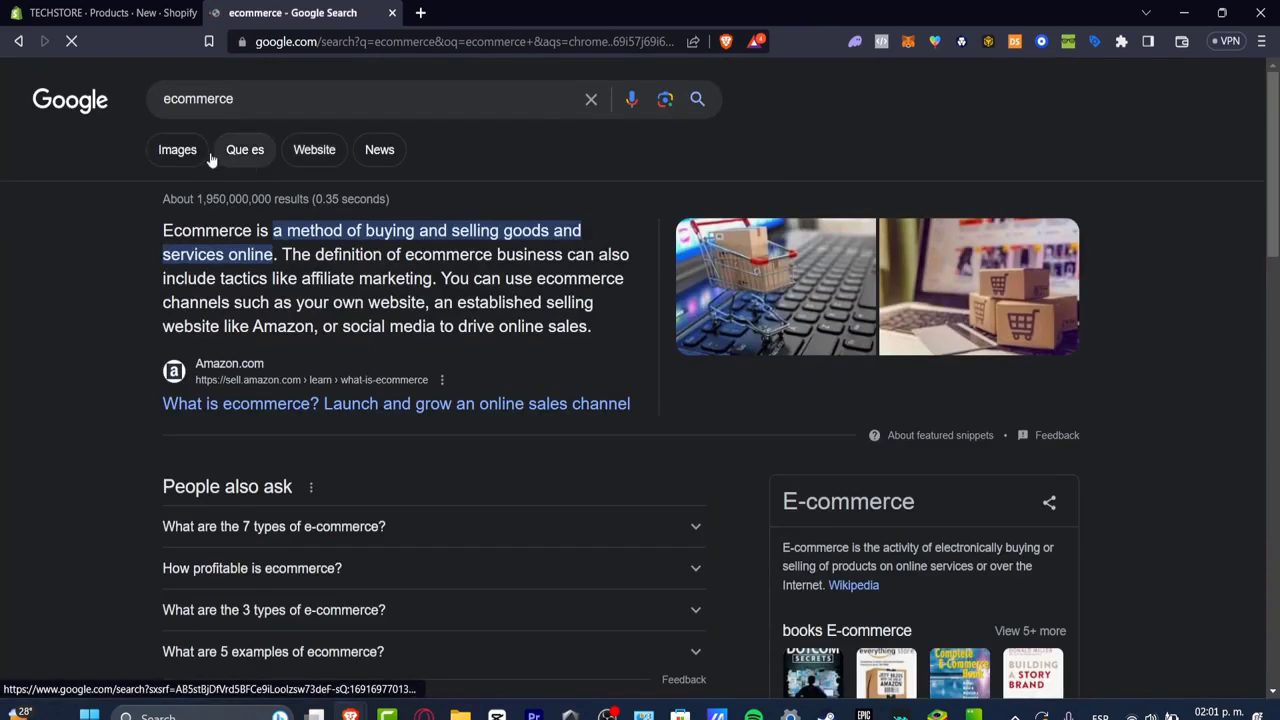
{"action": "left_click", "coordinate": [177, 149]}
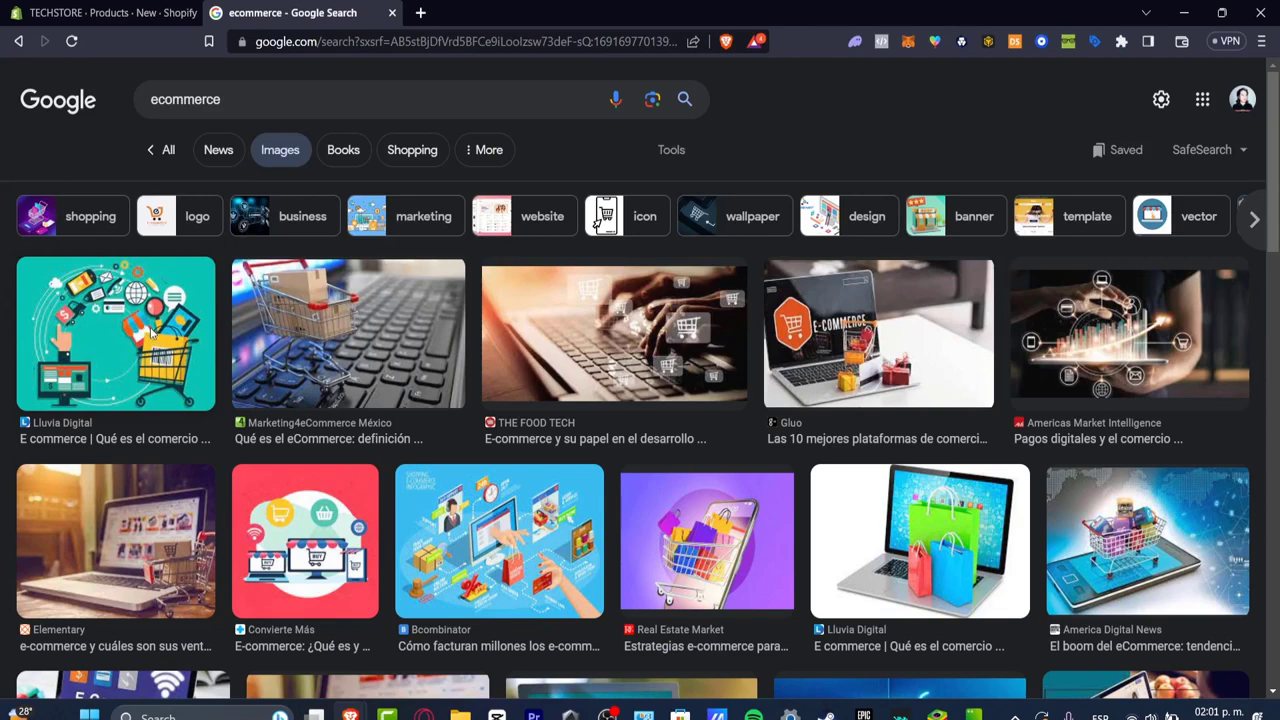
{"action": "left_click", "coordinate": [705, 527]}
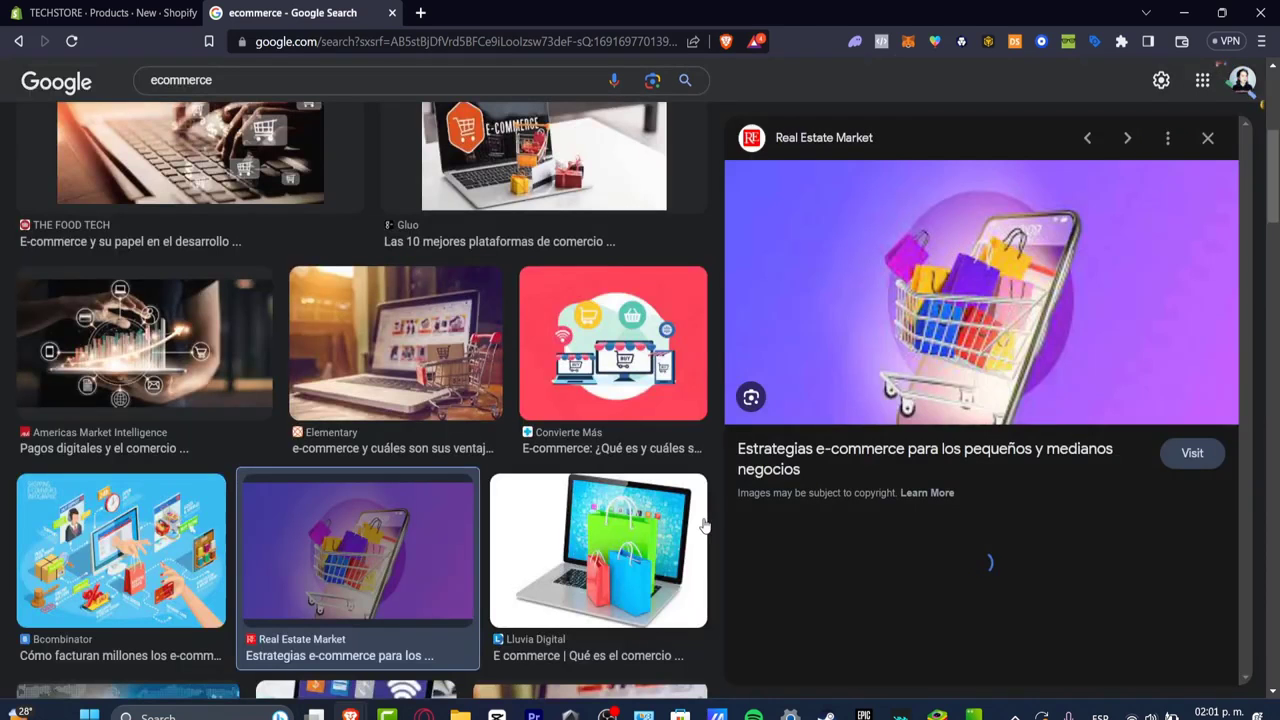
- Try to add the picture to the product's media from its copied image address
{"action": "right_click", "coordinate": [947, 265]}
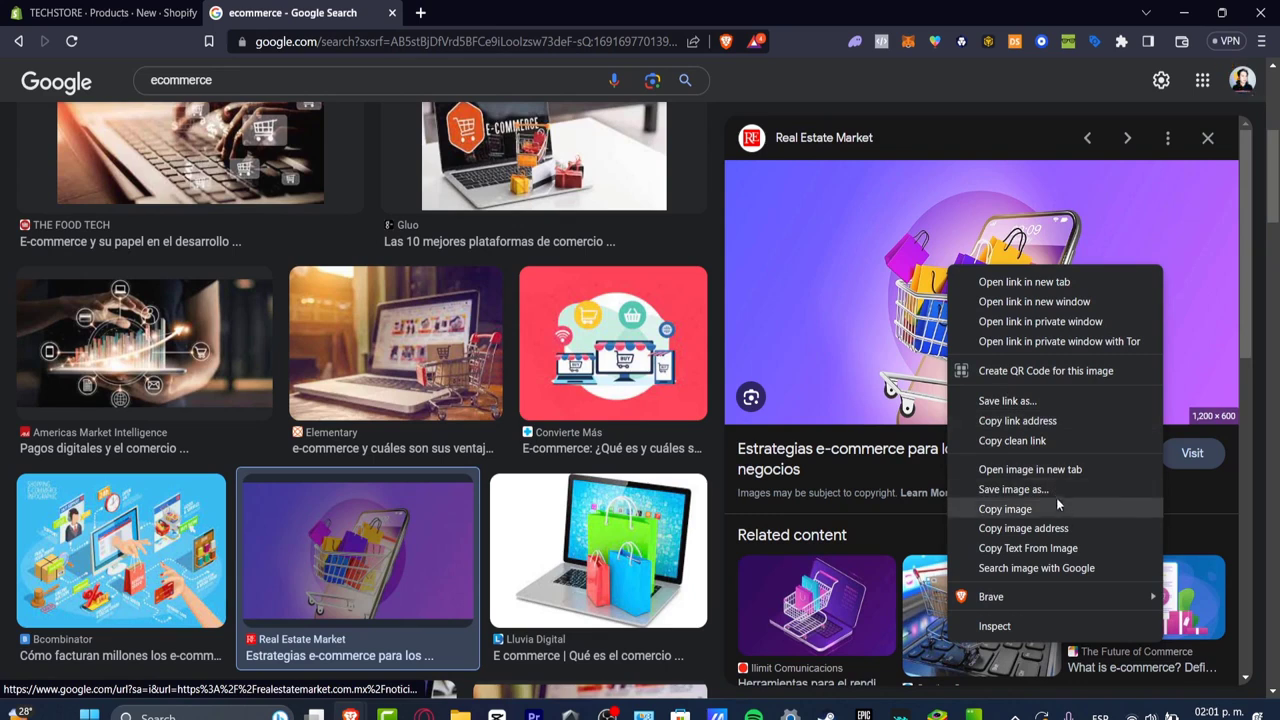
{"action": "left_click", "coordinate": [1058, 528]}
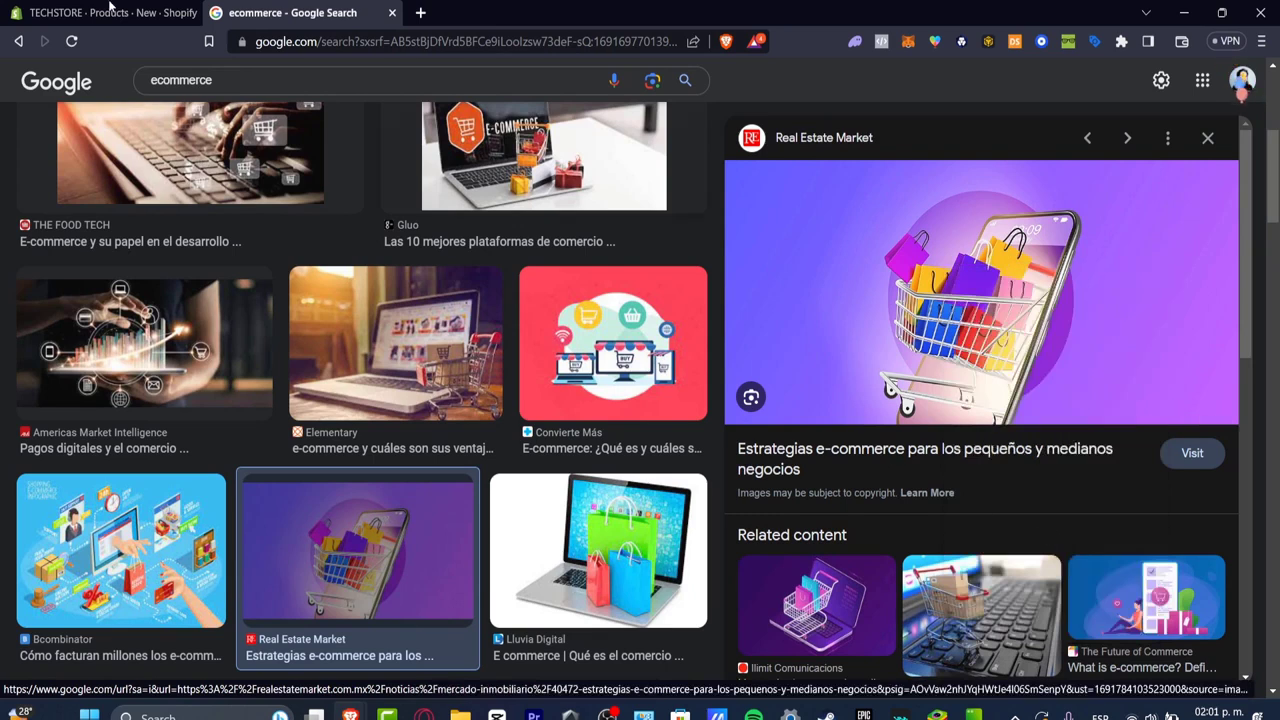
{"action": "left_click", "coordinate": [110, 6]}
{"action": "key", "text": "ctrl+v"}
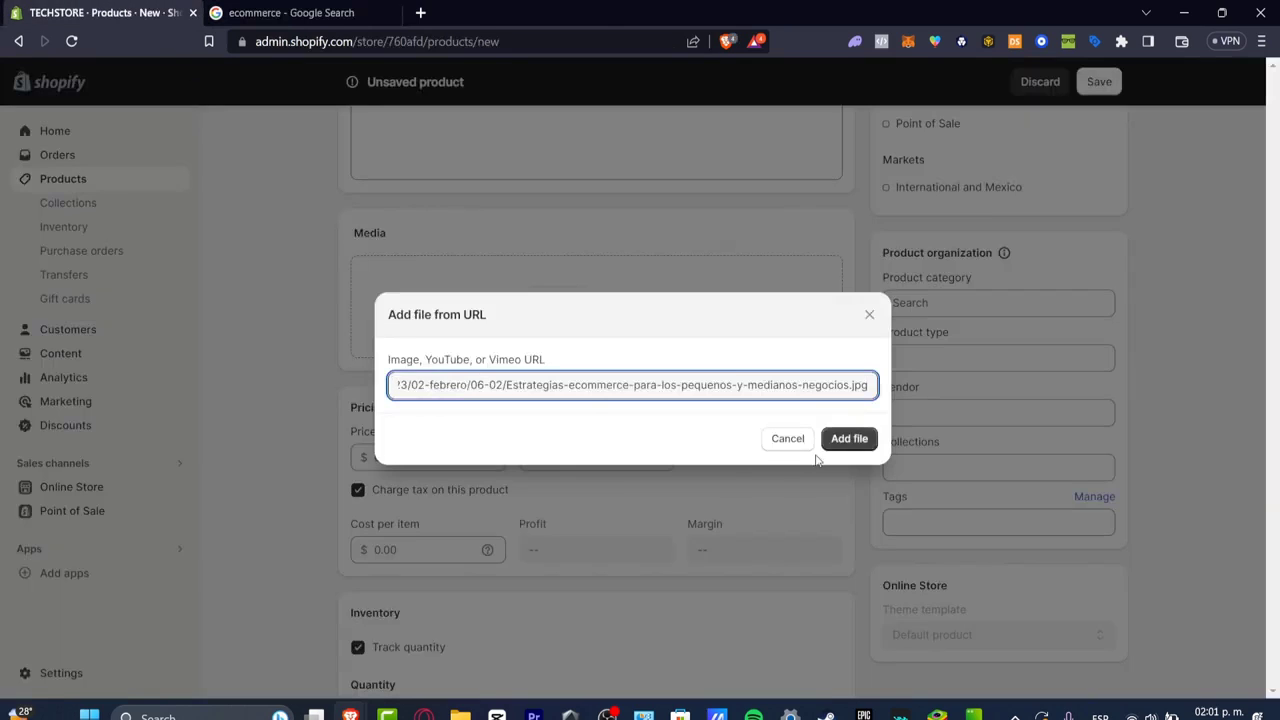
{"action": "left_click", "coordinate": [846, 441]}
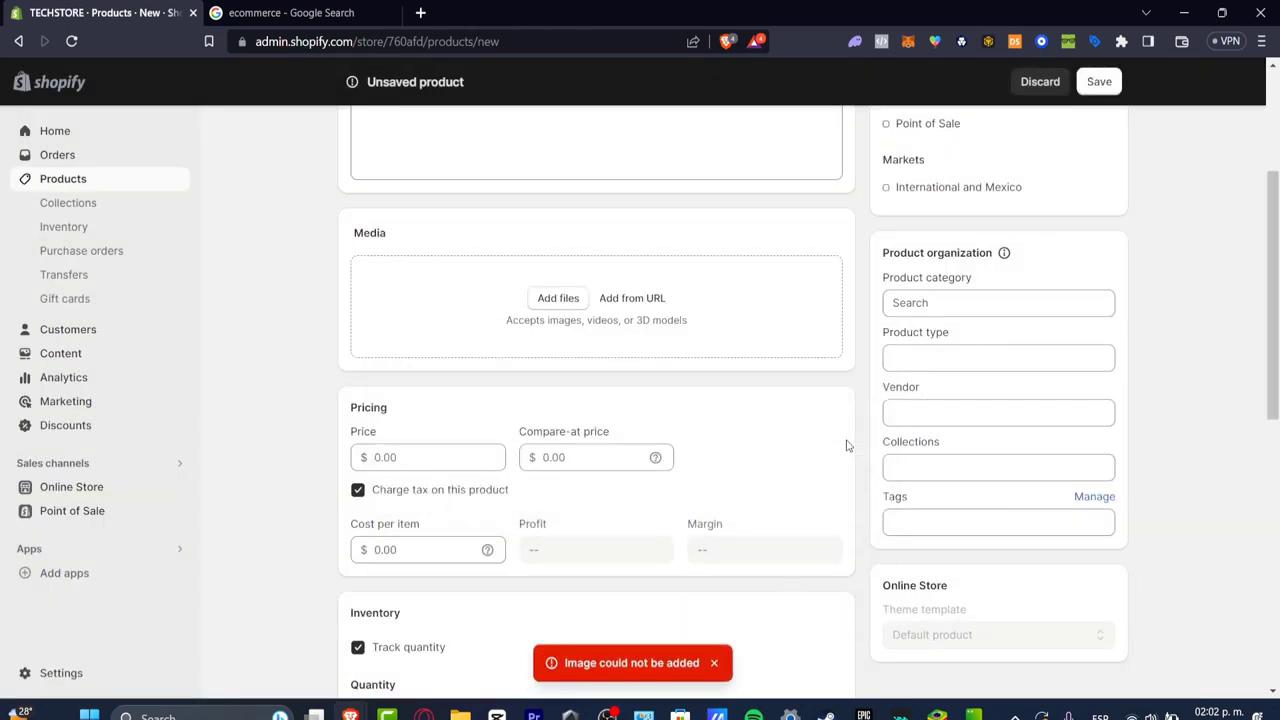
- Go back to the image search and save the purple shopping cart picture to the computer as a JPG file
{"action": "left_click", "coordinate": [632, 300]}
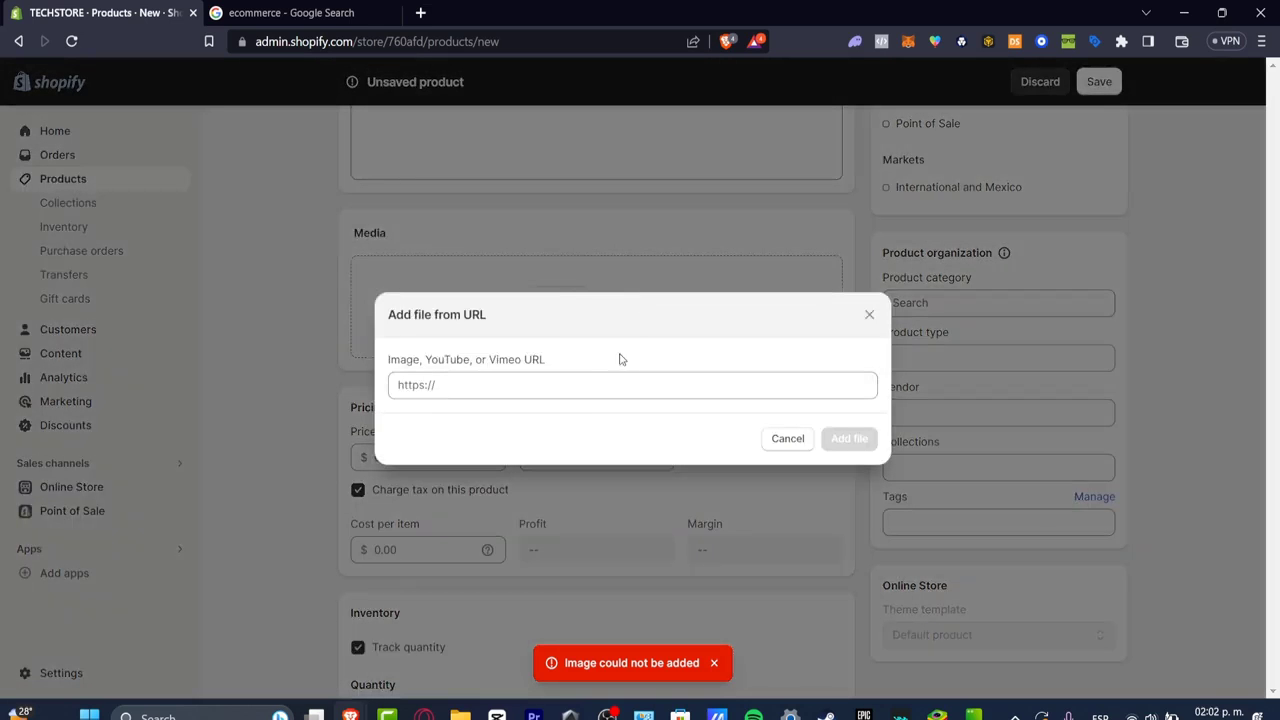
{"action": "left_click", "coordinate": [290, 12]}
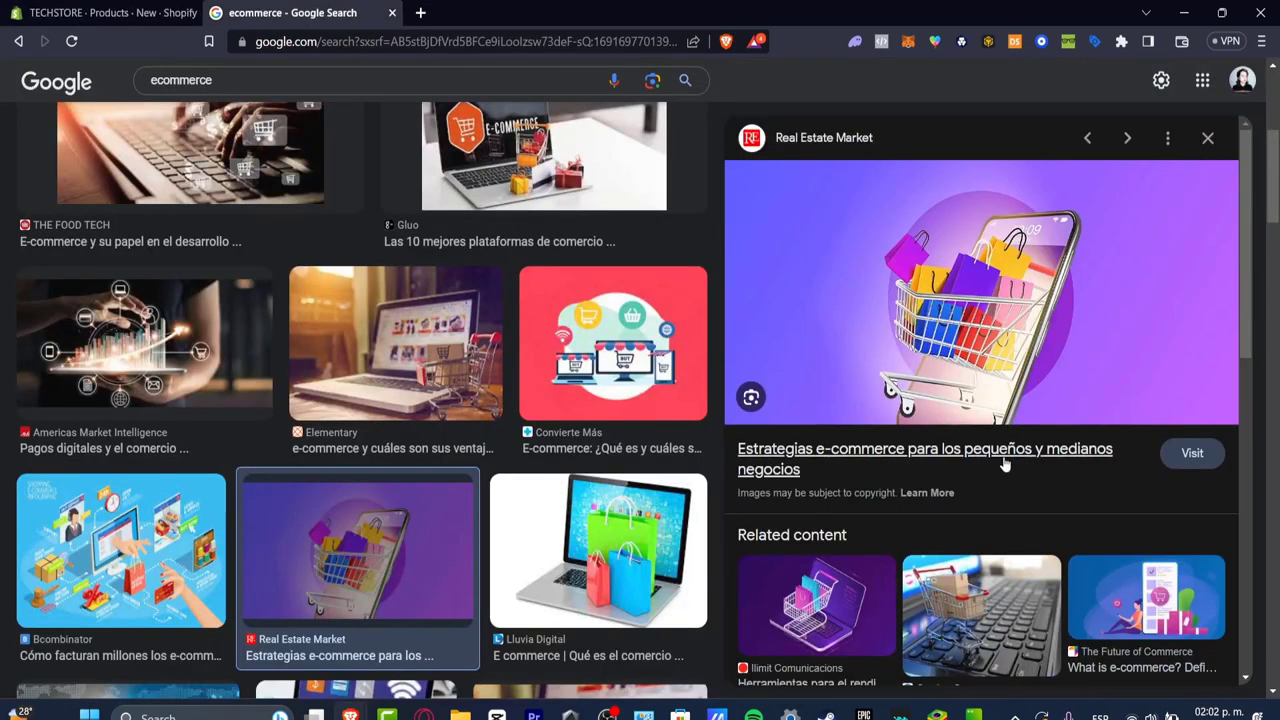
{"action": "right_click", "coordinate": [930, 374]}
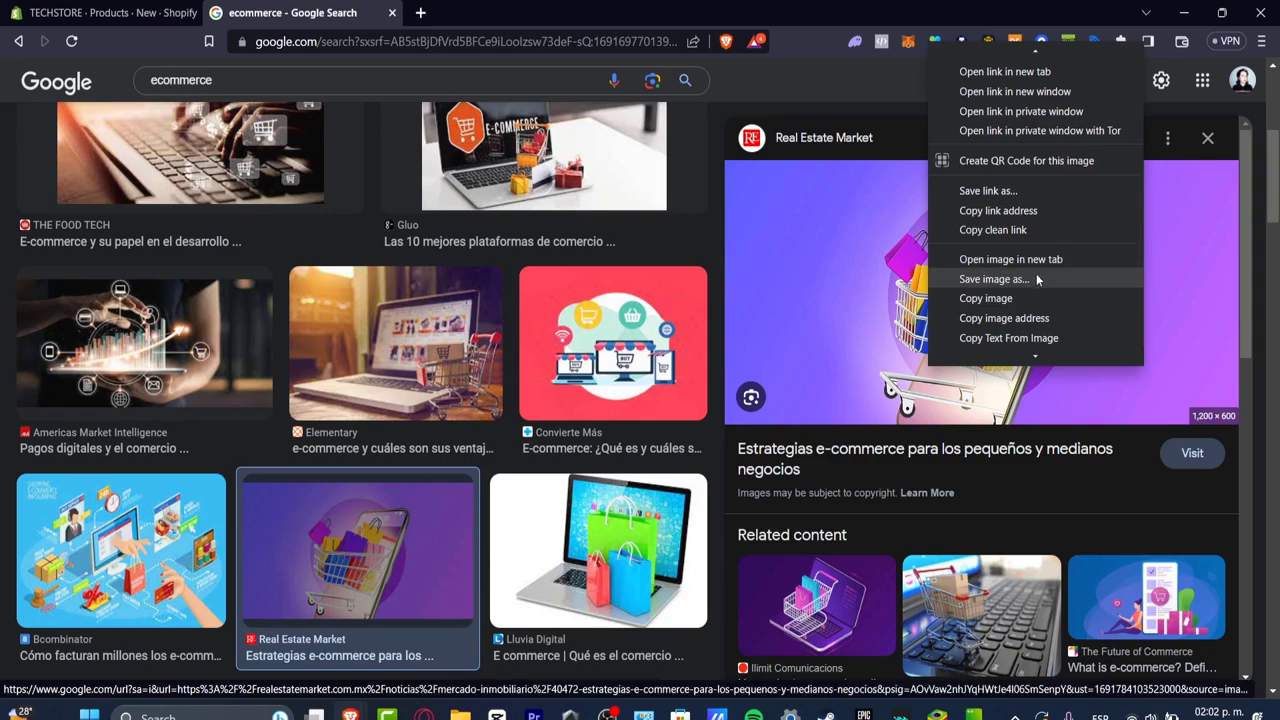
{"action": "left_click", "coordinate": [1035, 279]}
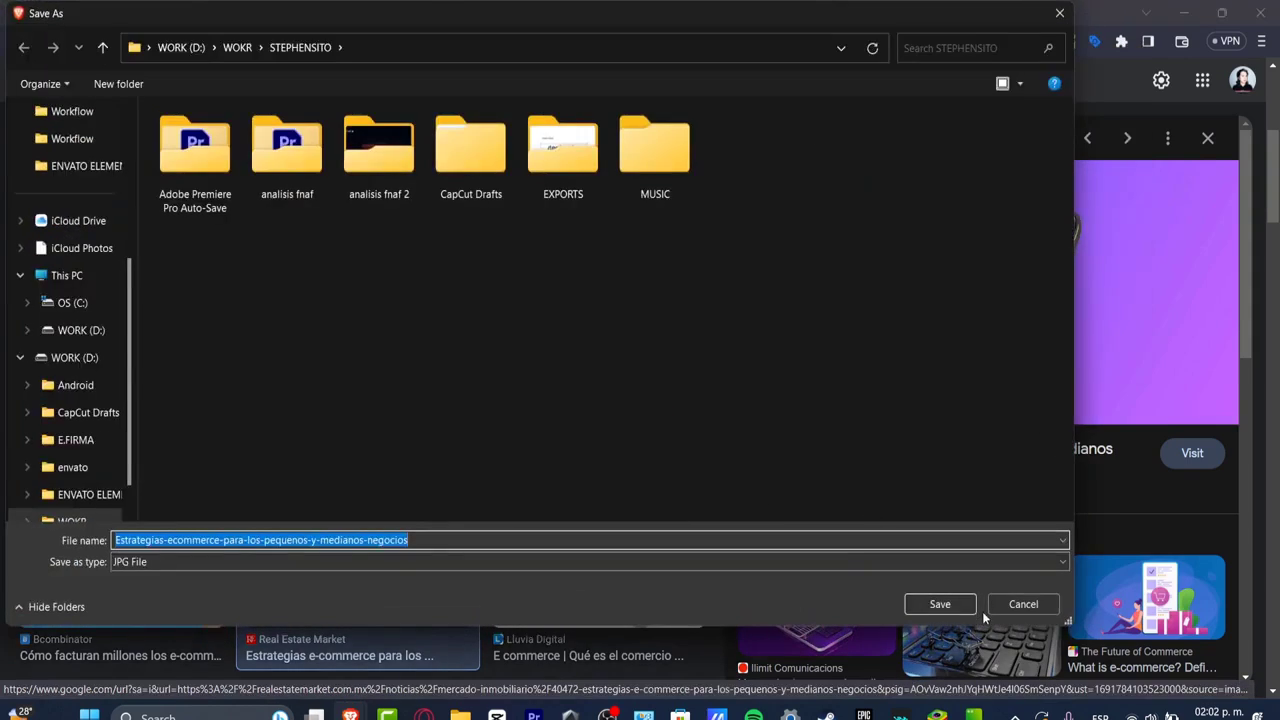
{"action": "left_click", "coordinate": [940, 605]}
- Return to the Shopify product, cancel adding from a URL, and upload the saved shopping cart picture to its media
{"action": "left_click", "coordinate": [100, 12]}
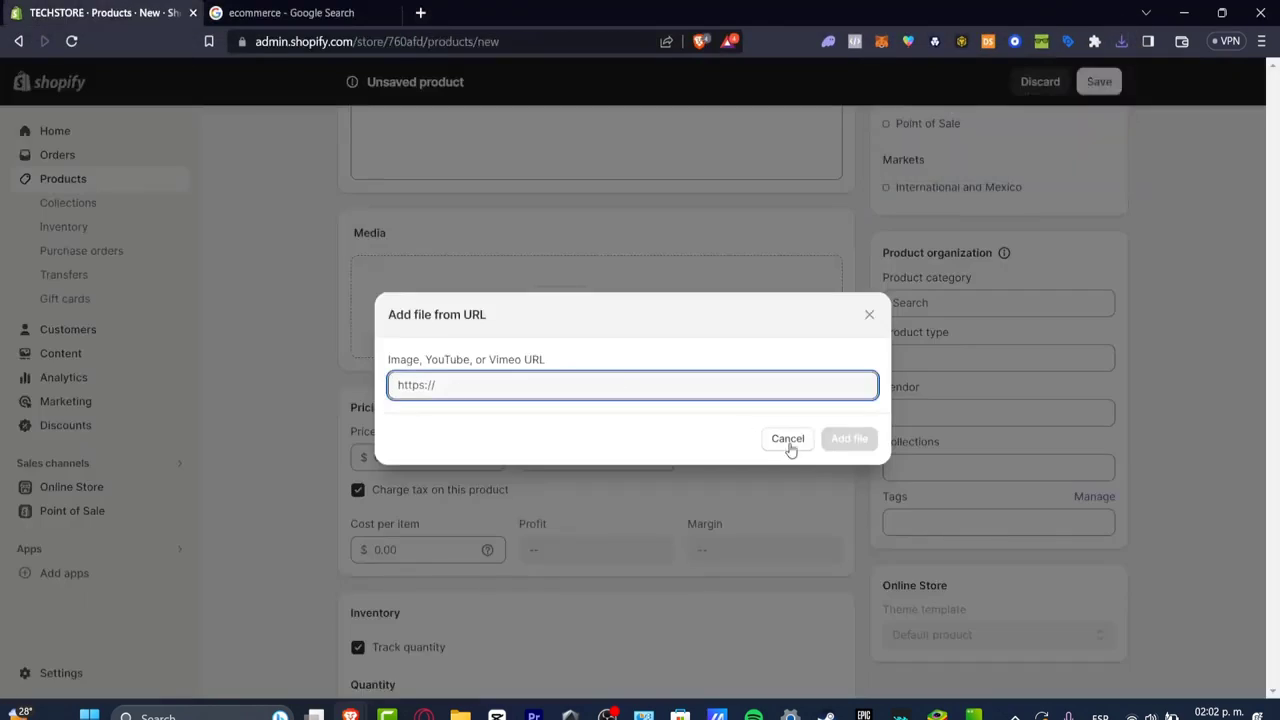
{"action": "left_click", "coordinate": [786, 437]}
{"action": "left_click", "coordinate": [562, 304]}
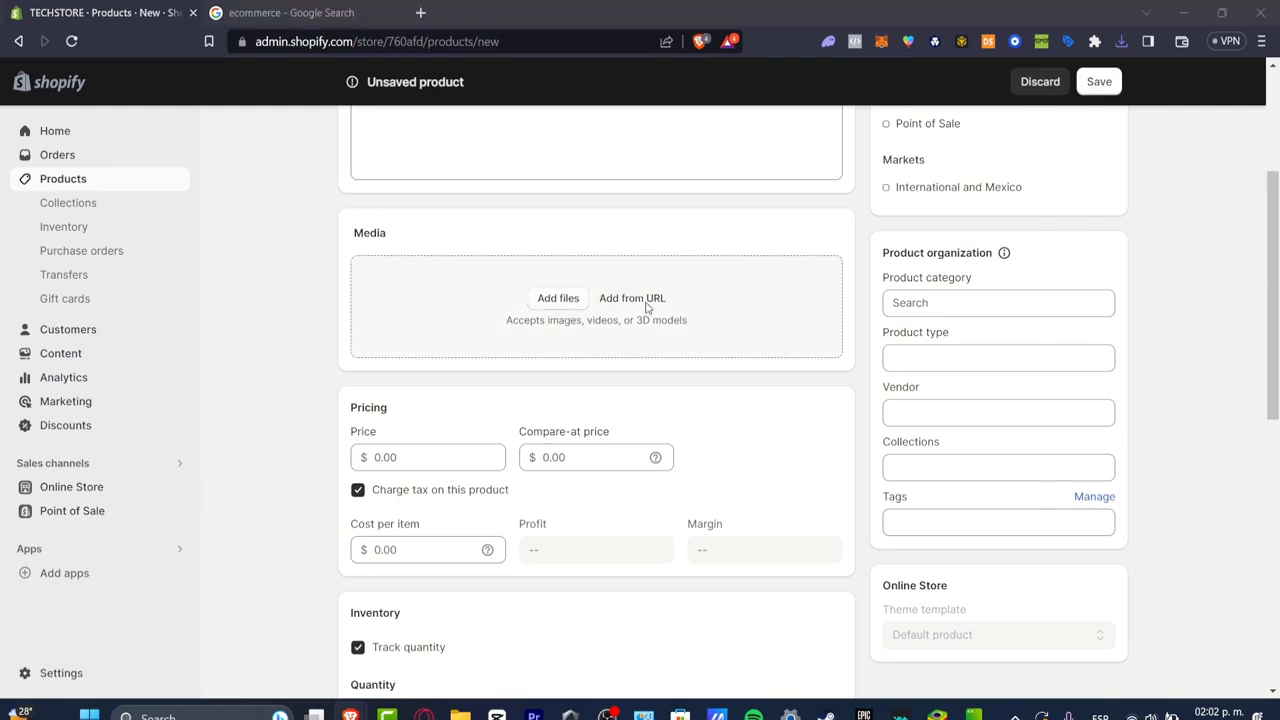
{"action": "scroll", "coordinate": [65, 200], "scroll_direction": "up", "scroll_amount": 1}
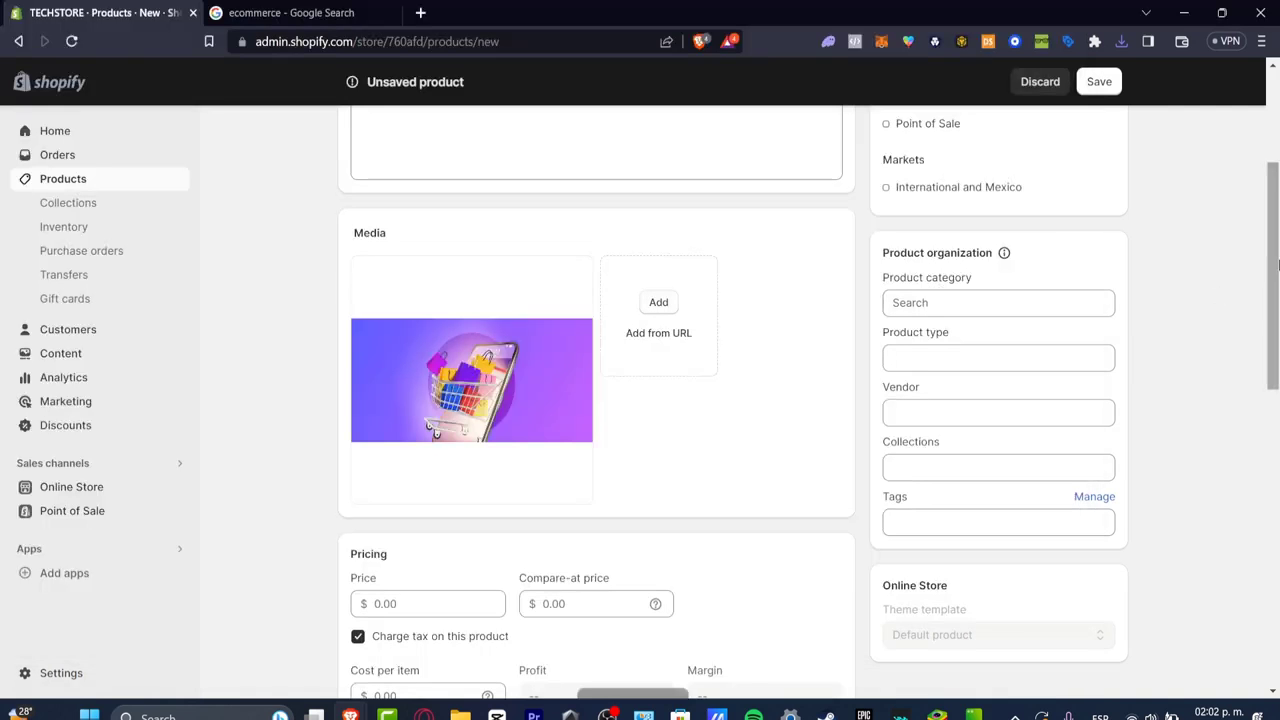
{"action": "left_click_drag", "start_coordinate": [1278, 265], "coordinate": [1278, 277]}
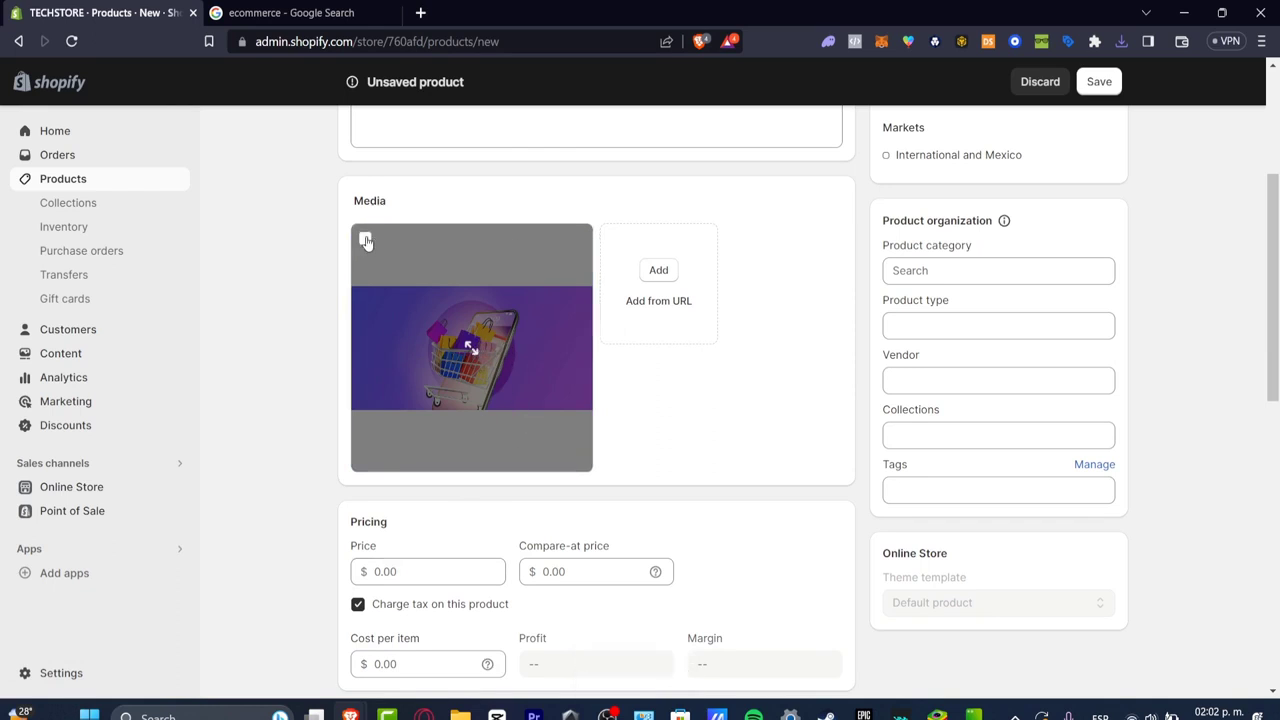
- Set the product's price to 9.00 and turn off charging tax on it
{"action": "scroll", "coordinate": [1278, 313], "scroll_direction": "down", "scroll_amount": 3}
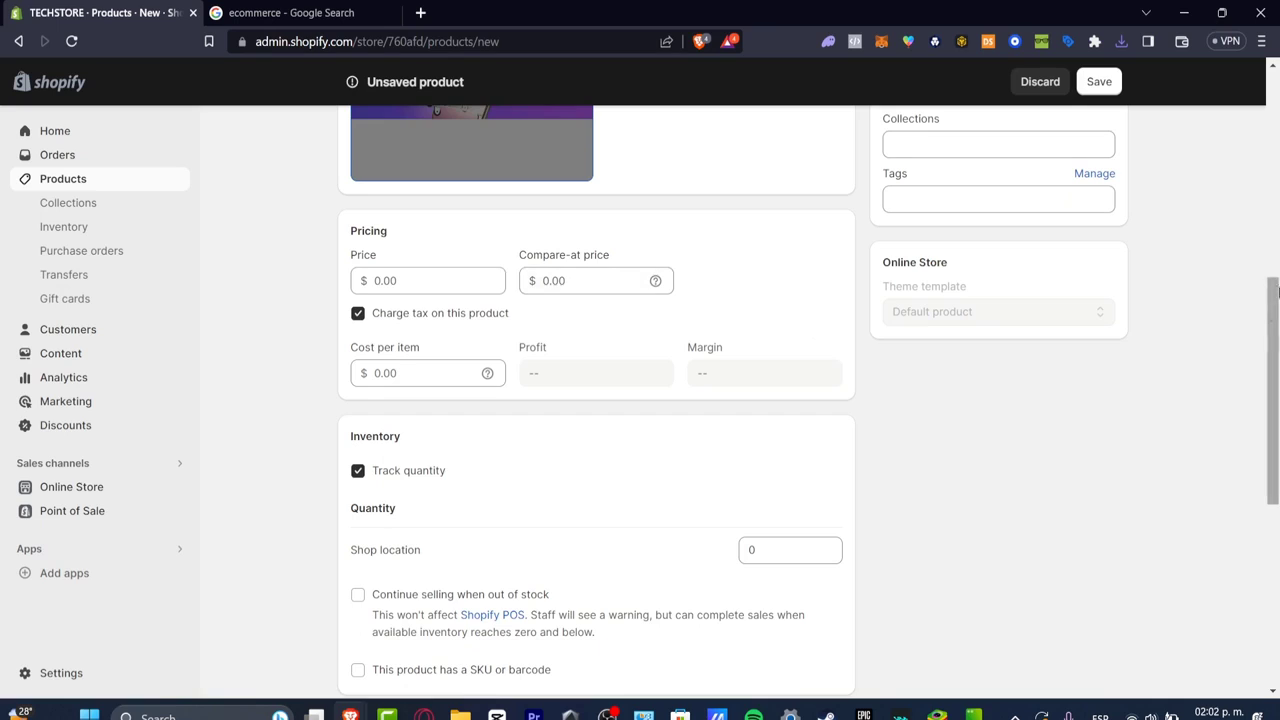
{"action": "scroll", "coordinate": [1276, 322], "scroll_direction": "down", "scroll_amount": 1}
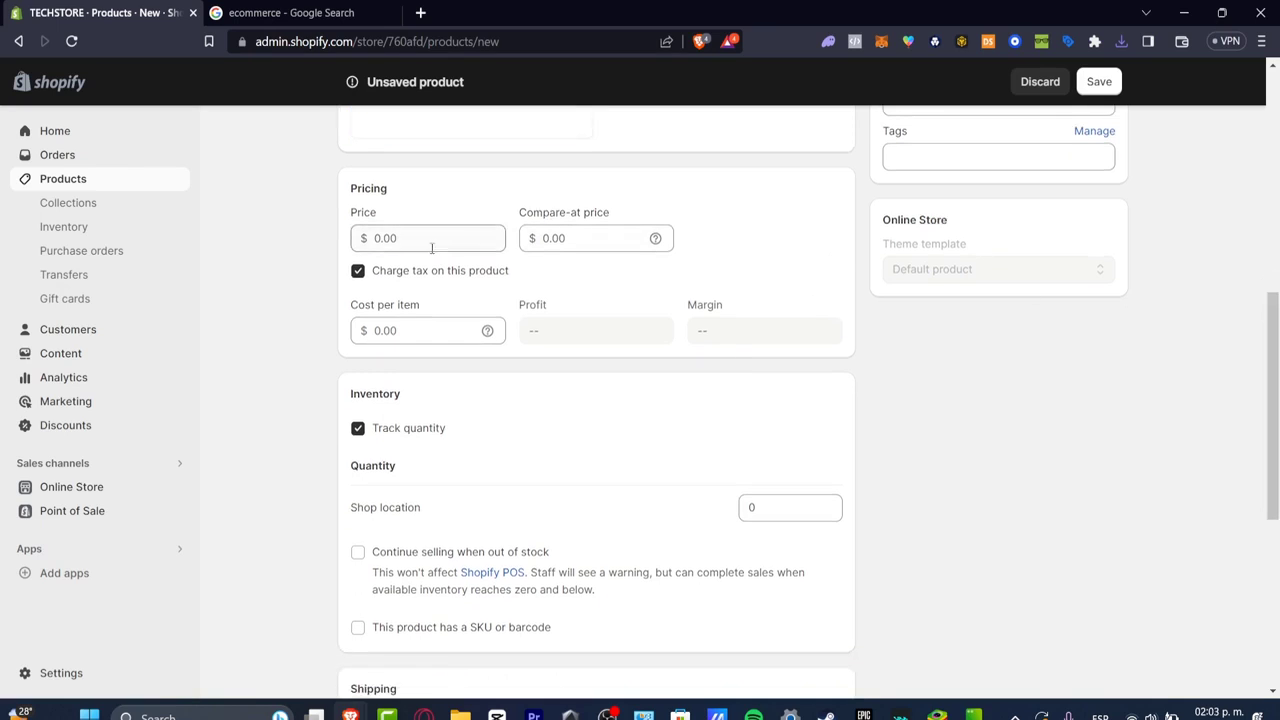
{"action": "left_click", "coordinate": [432, 247]}
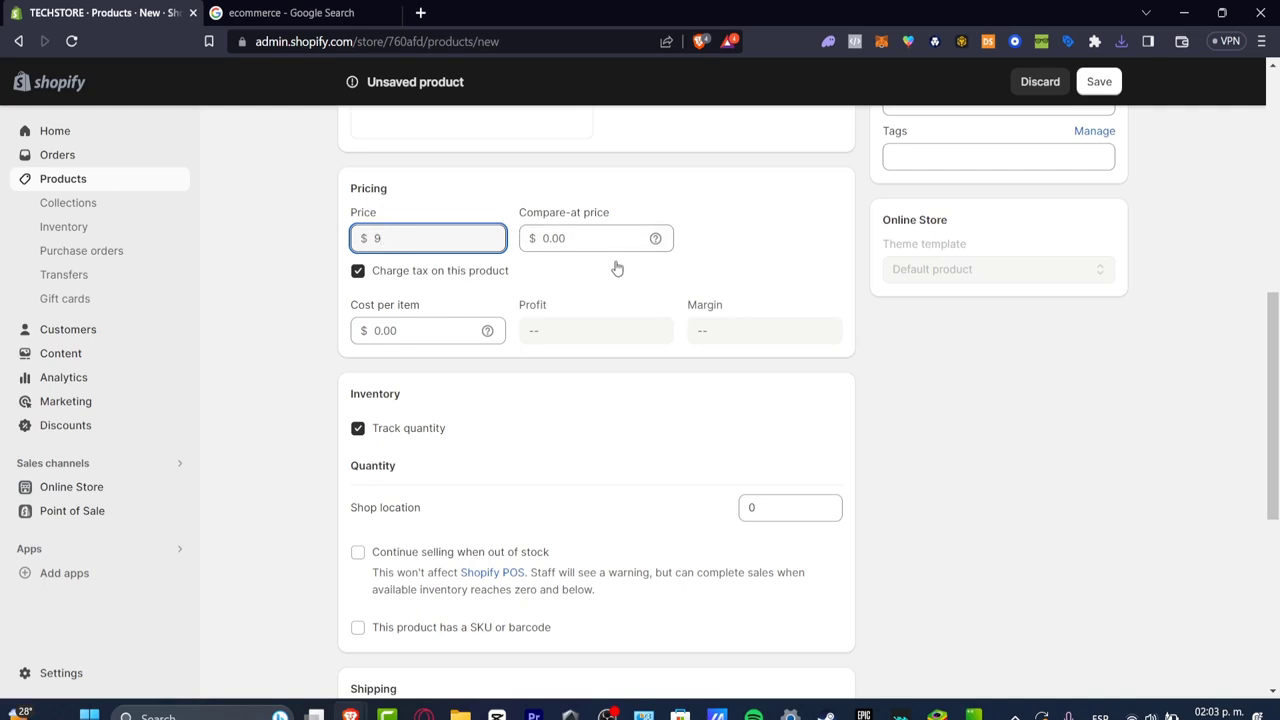
{"action": "left_click", "coordinate": [455, 270]}
{"action": "left_click", "coordinate": [561, 237]}
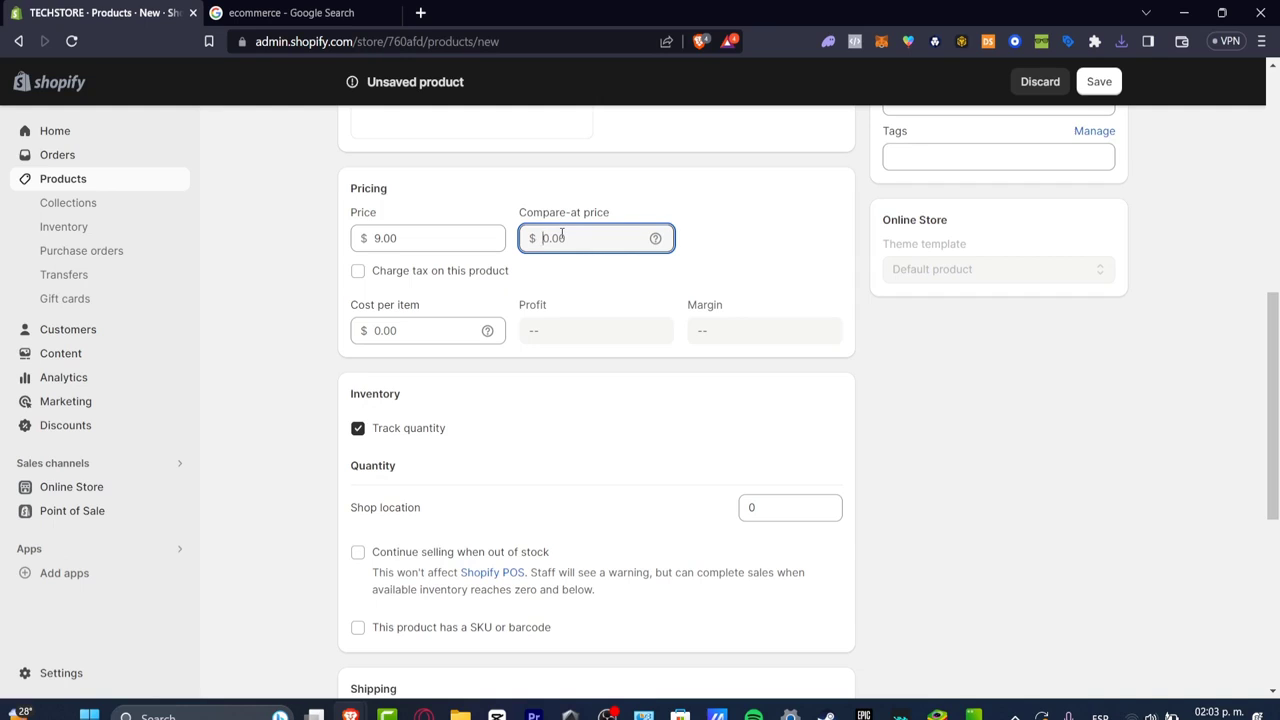
- Change the price to 15.00, enter 8.99 as the compare-at price, and turn tax charging back on
{"action": "double_click", "coordinate": [407, 240]}
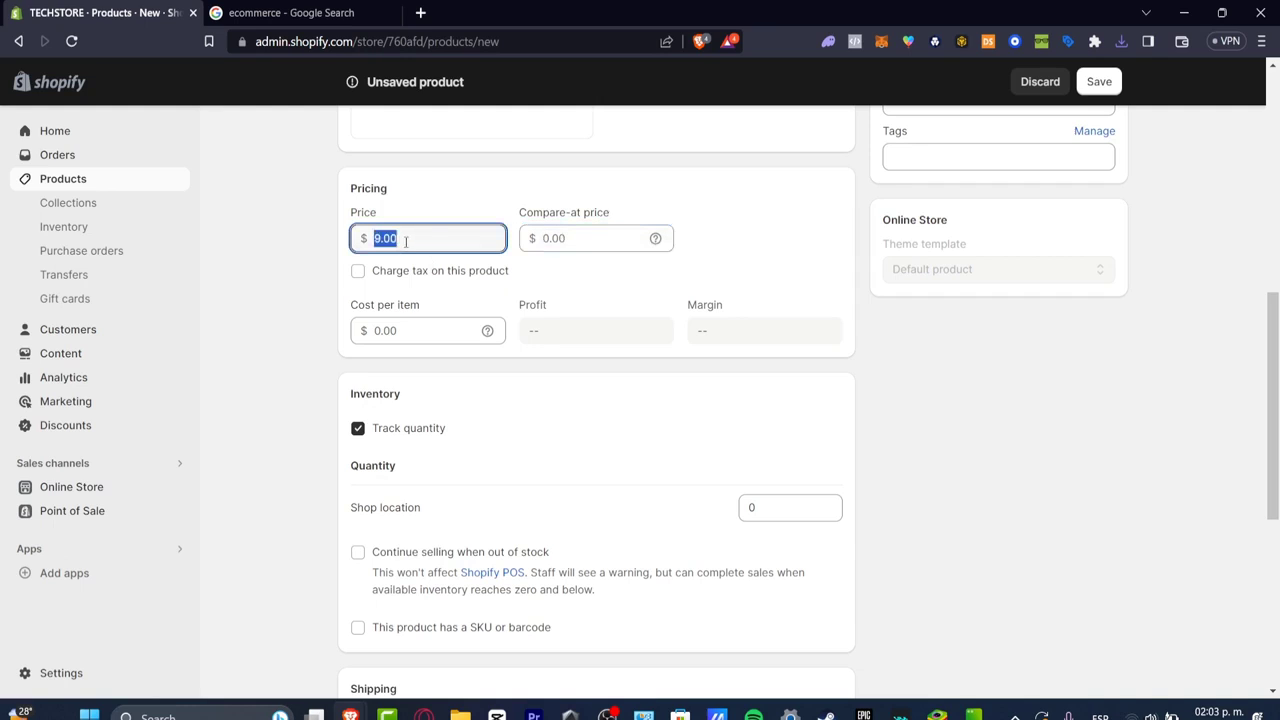
{"action": "type", "text": "15"}
{"action": "left_click", "coordinate": [552, 237]}
{"action": "type", "text": "8.99"}
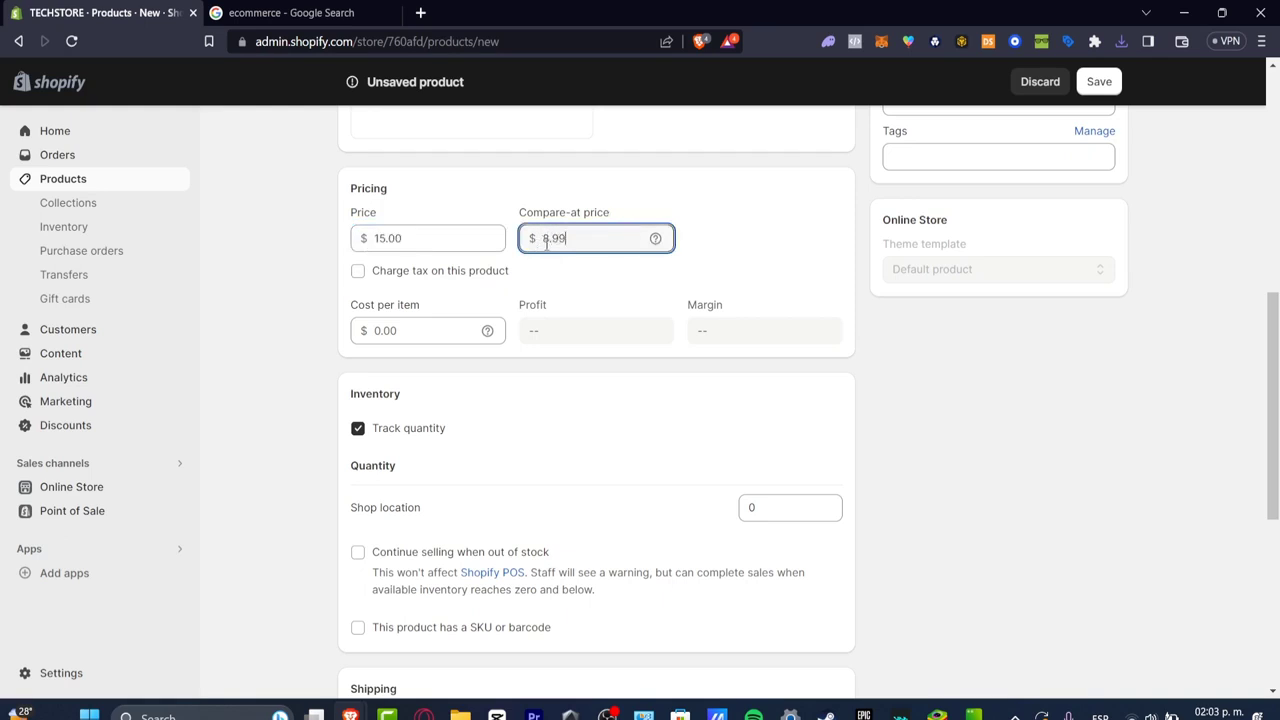
{"action": "left_click", "coordinate": [602, 271]}
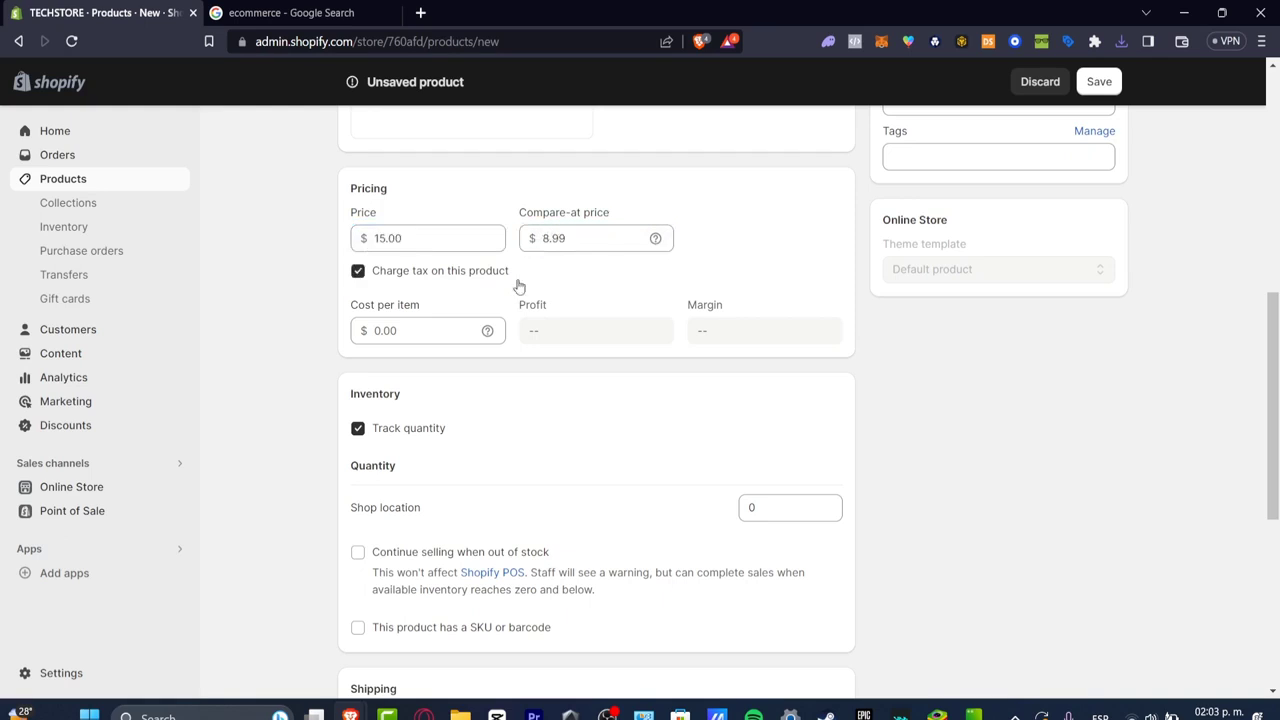
- Set the product's cost per item to 8.99
{"action": "left_click", "coordinate": [448, 340]}
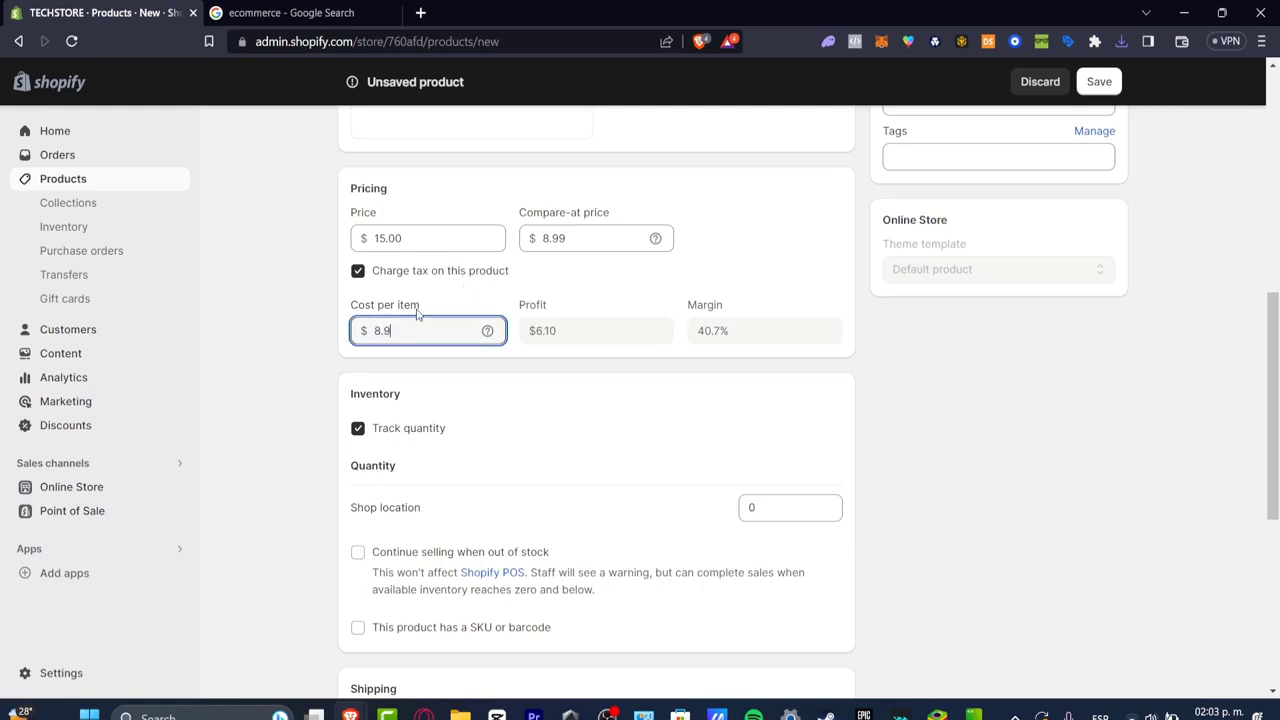
{"action": "type", "text": "9"}
{"action": "left_click", "coordinate": [475, 290]}
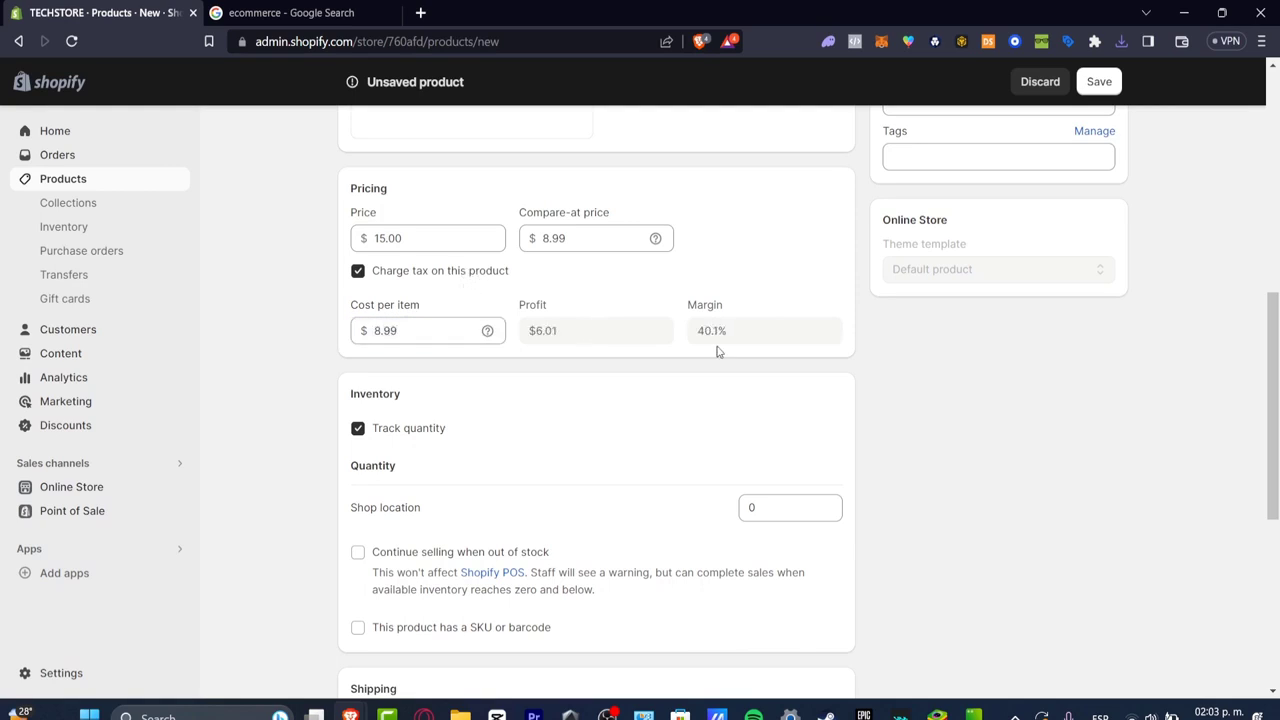
- Turn off quantity tracking in the product's inventory settings
{"action": "scroll", "coordinate": [560, 497], "scroll_direction": "down", "scroll_amount": 3}
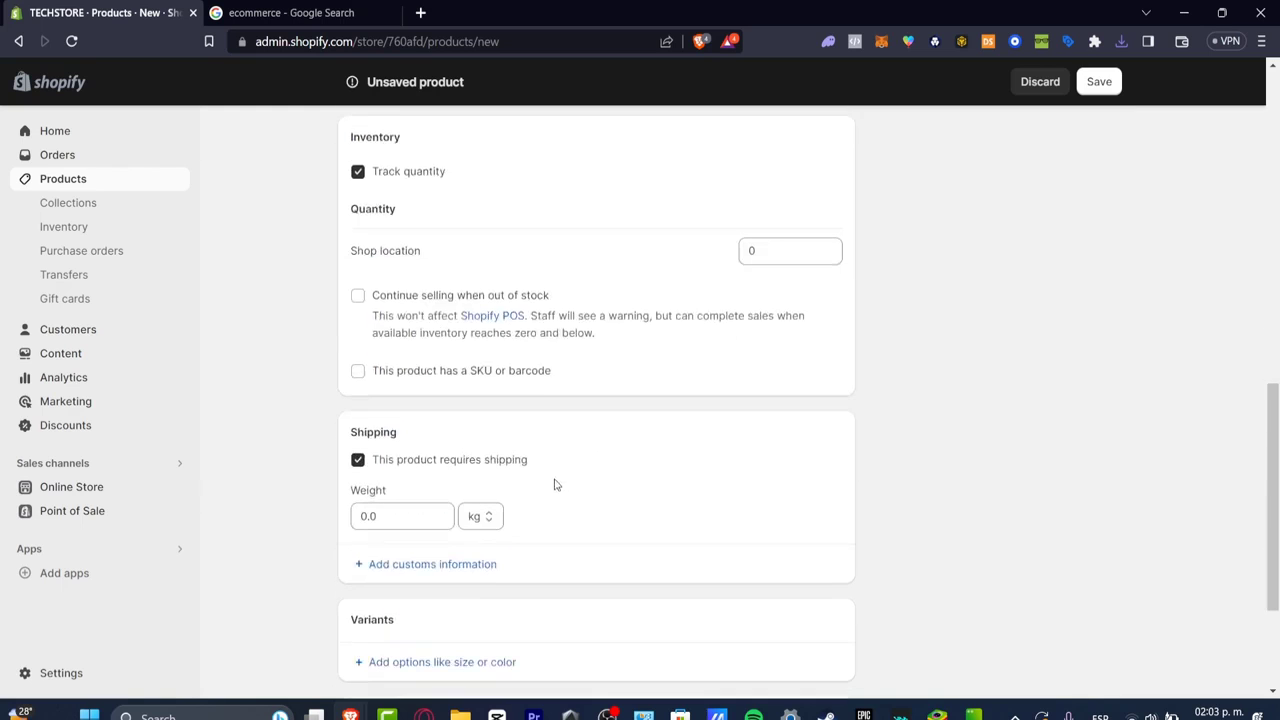
{"action": "scroll", "coordinate": [554, 483], "scroll_direction": "up", "scroll_amount": 3}
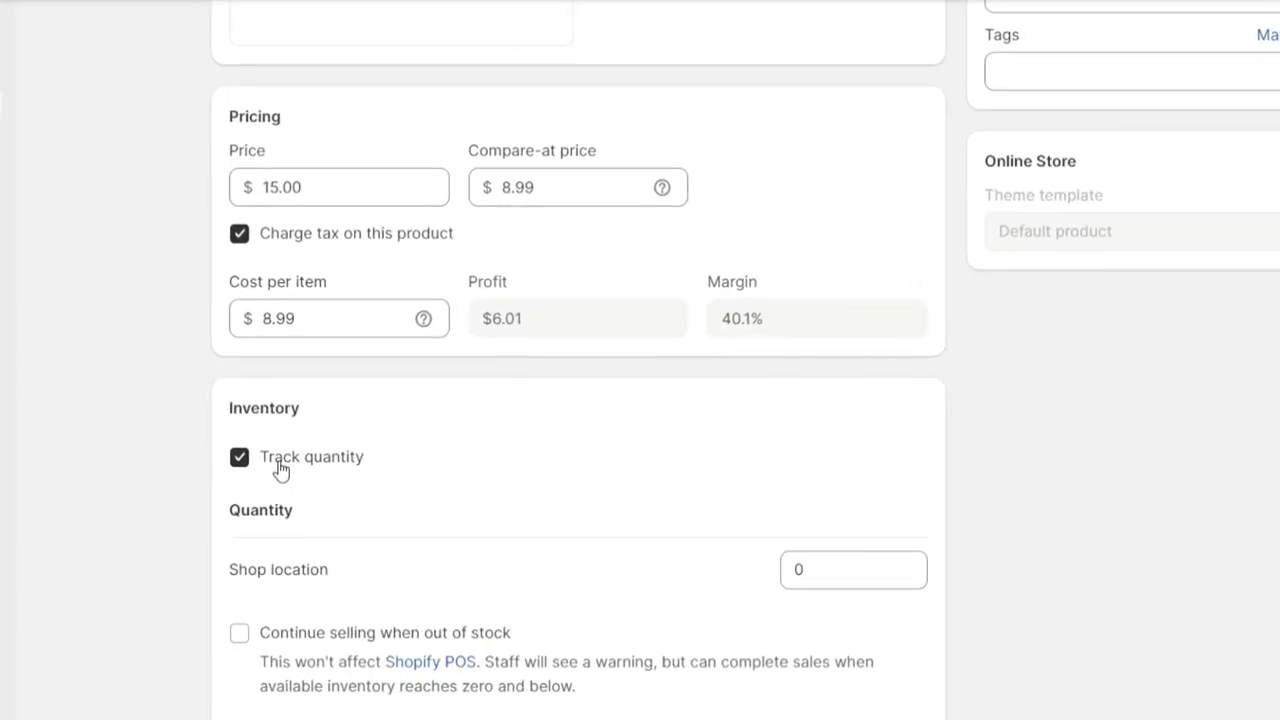
{"action": "left_click", "coordinate": [303, 455]}
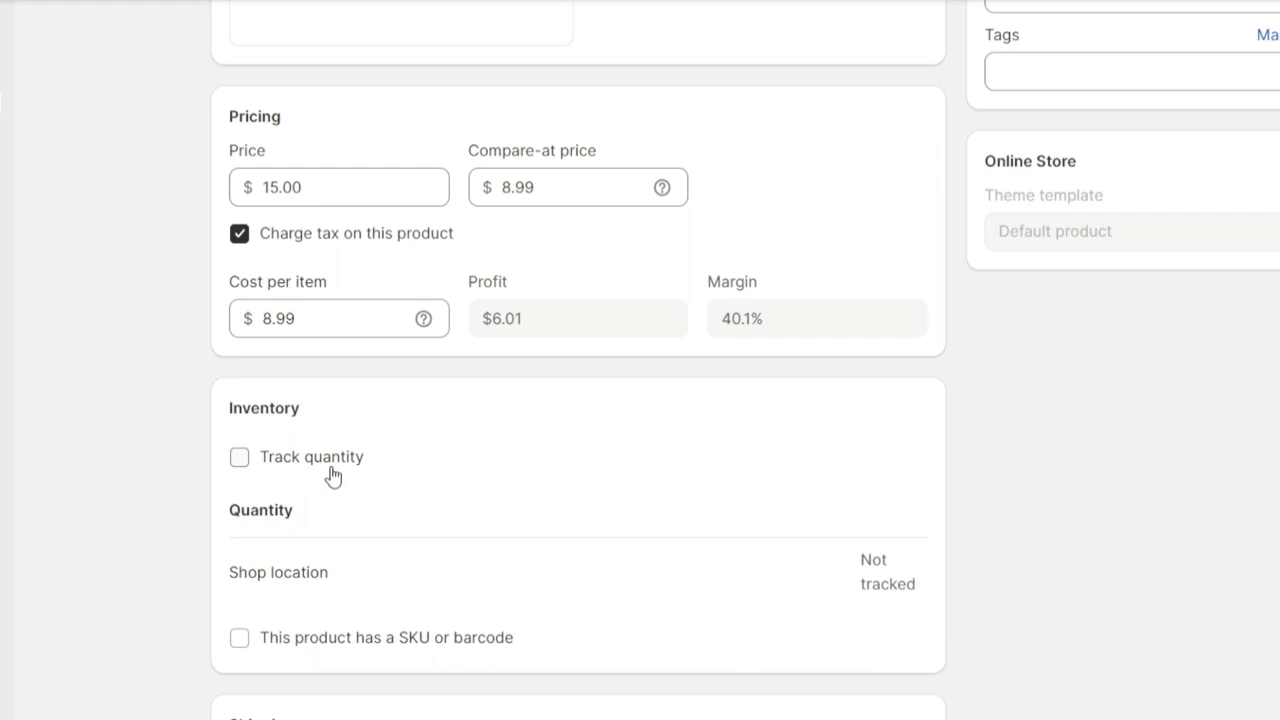
- Set the product category to Arts & Entertainment and the product type to Zoom
{"action": "scroll", "coordinate": [476, 578], "scroll_direction": "up", "scroll_amount": 4}
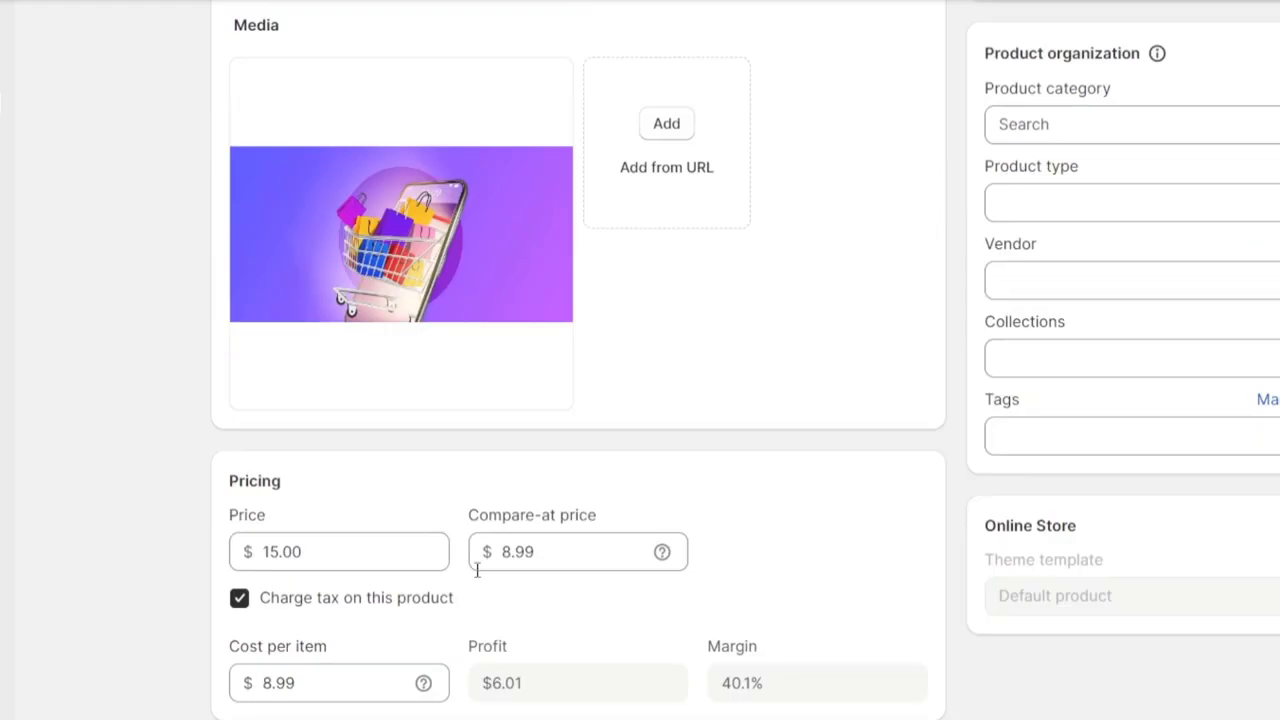
{"action": "left_click", "coordinate": [1071, 131]}
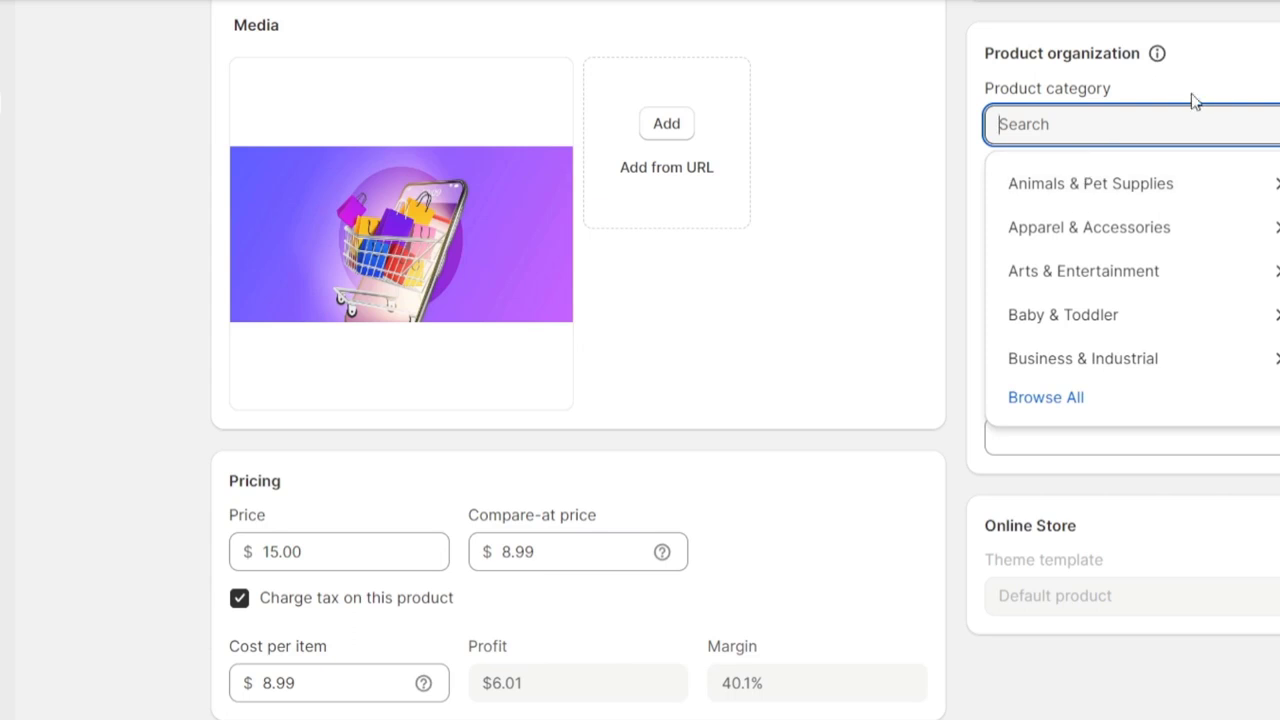
{"action": "left_click", "coordinate": [1148, 280]}
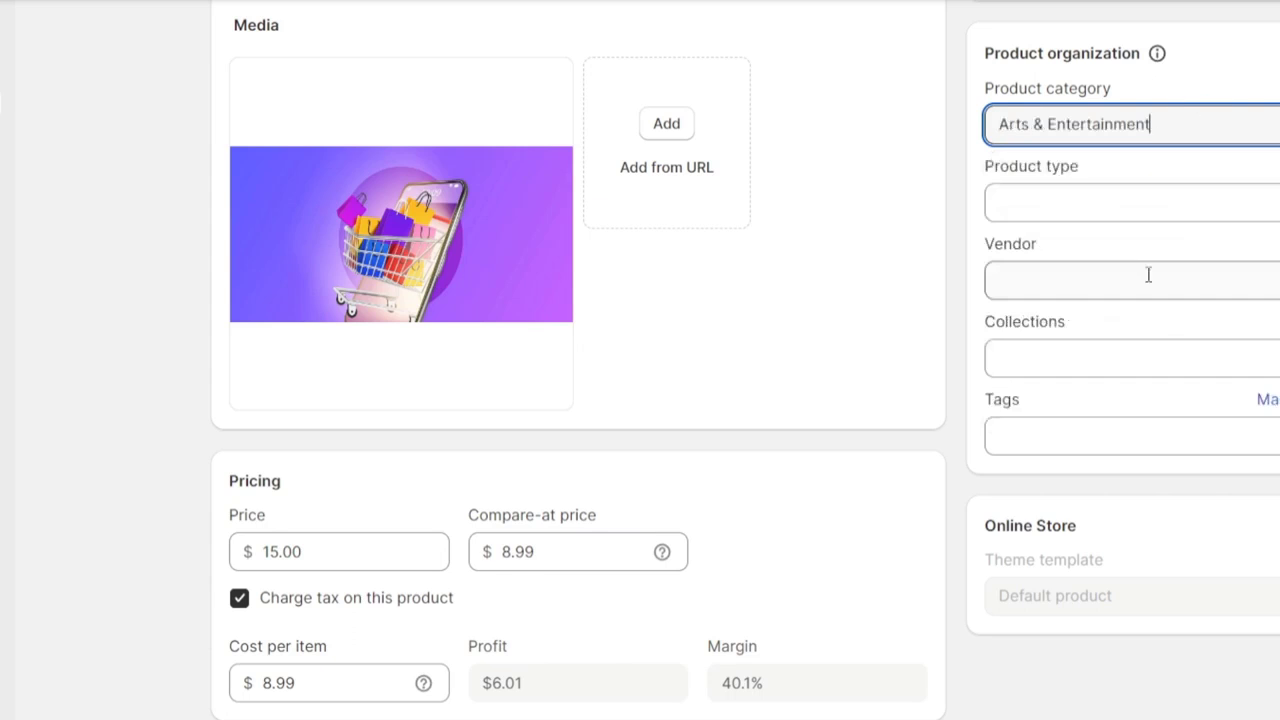
{"action": "left_click", "coordinate": [1144, 200]}
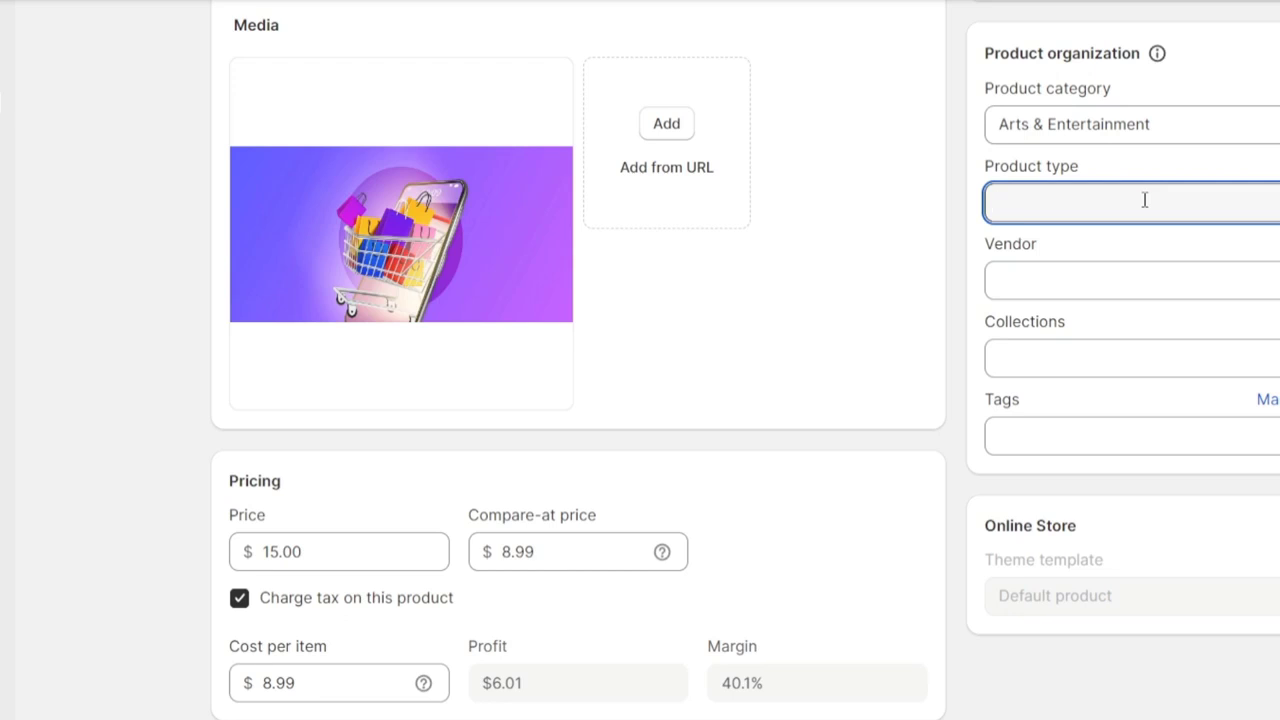
{"action": "type", "text": "Zoom"}
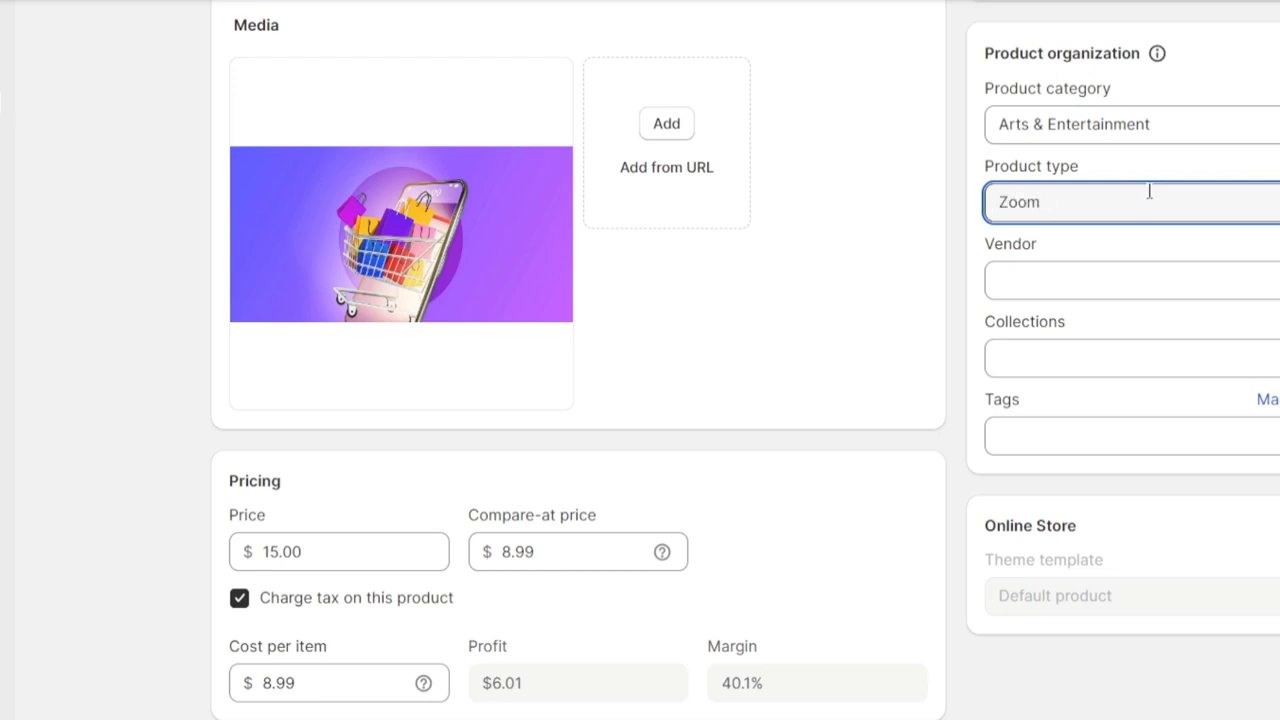
- Enter the vendor's name for the product and add it as a new vendor
{"action": "left_click", "coordinate": [1195, 266]}
{"action": "type", "text": "Stpehe"}
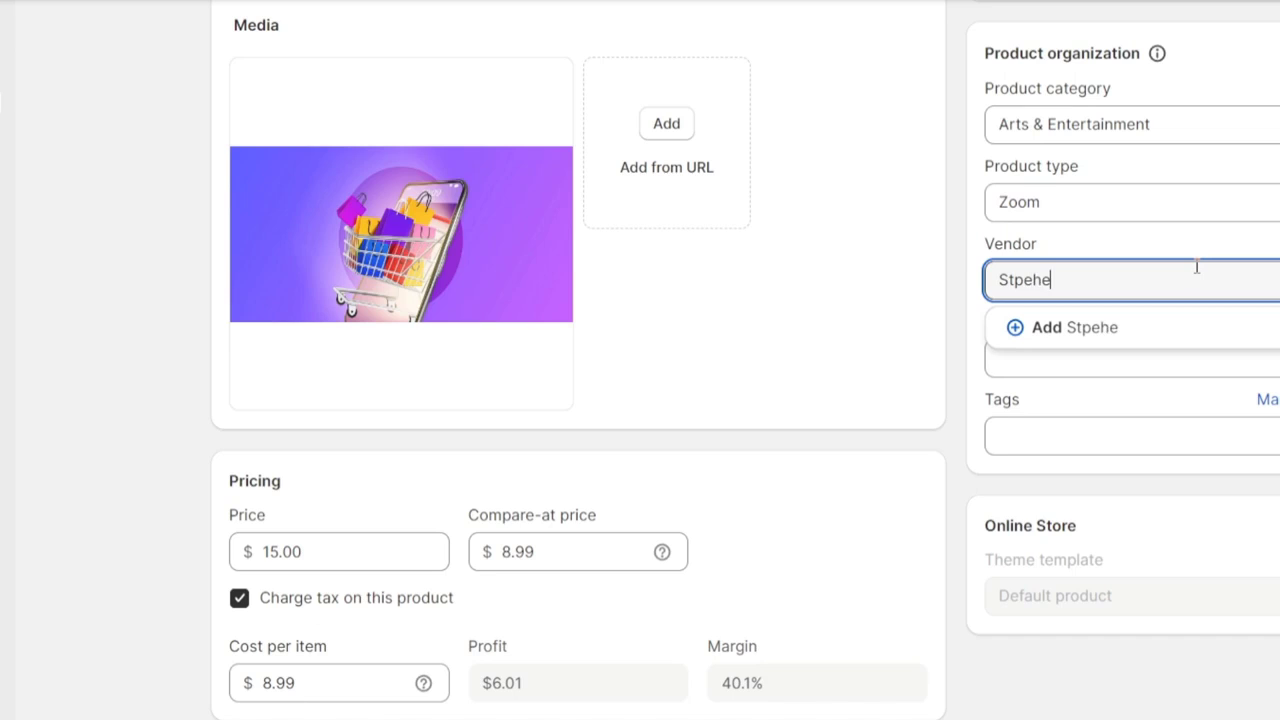
{"action": "key", "text": "BackSpace"}
{"action": "key", "text": "BackSpace"}
{"action": "type", "text": "ephen"}
{"action": "left_click", "coordinate": [1192, 338]}
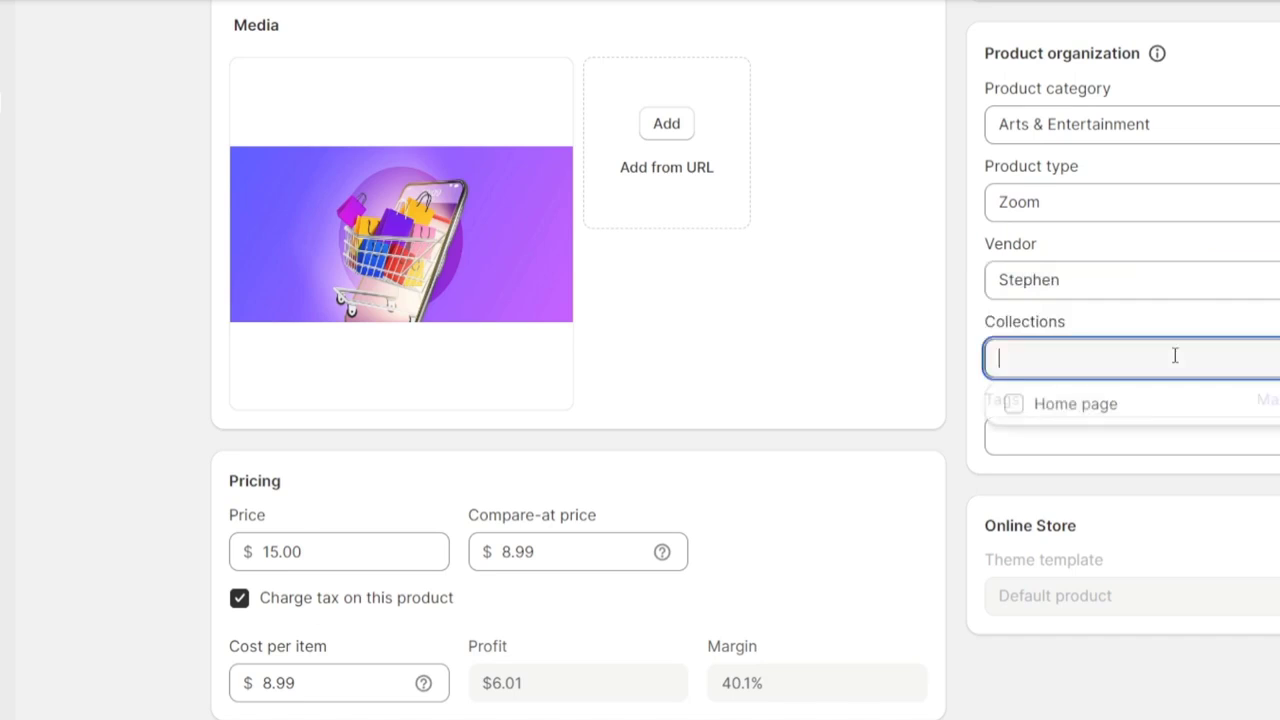
- Add the product to the Home page collection and give it the tag "Personalize Zoom"
{"action": "left_click", "coordinate": [1173, 406]}
{"action": "left_click", "coordinate": [1228, 472]}
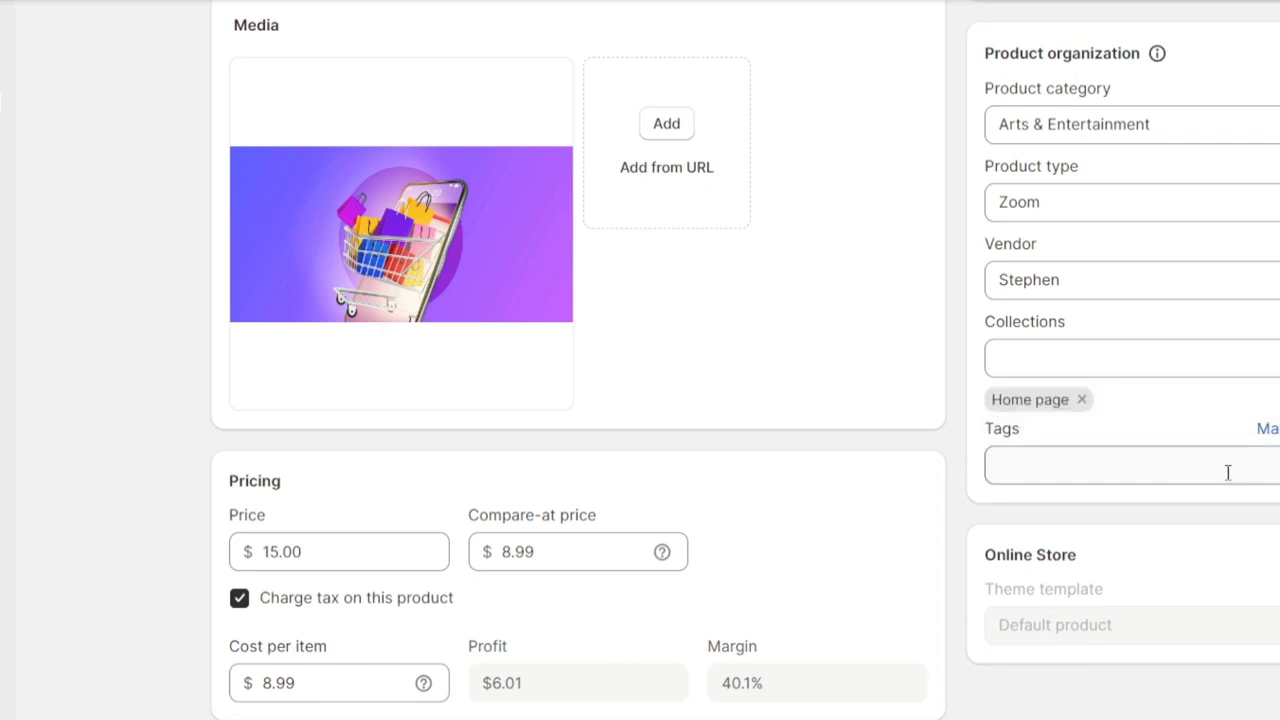
{"action": "left_click", "coordinate": [1200, 473]}
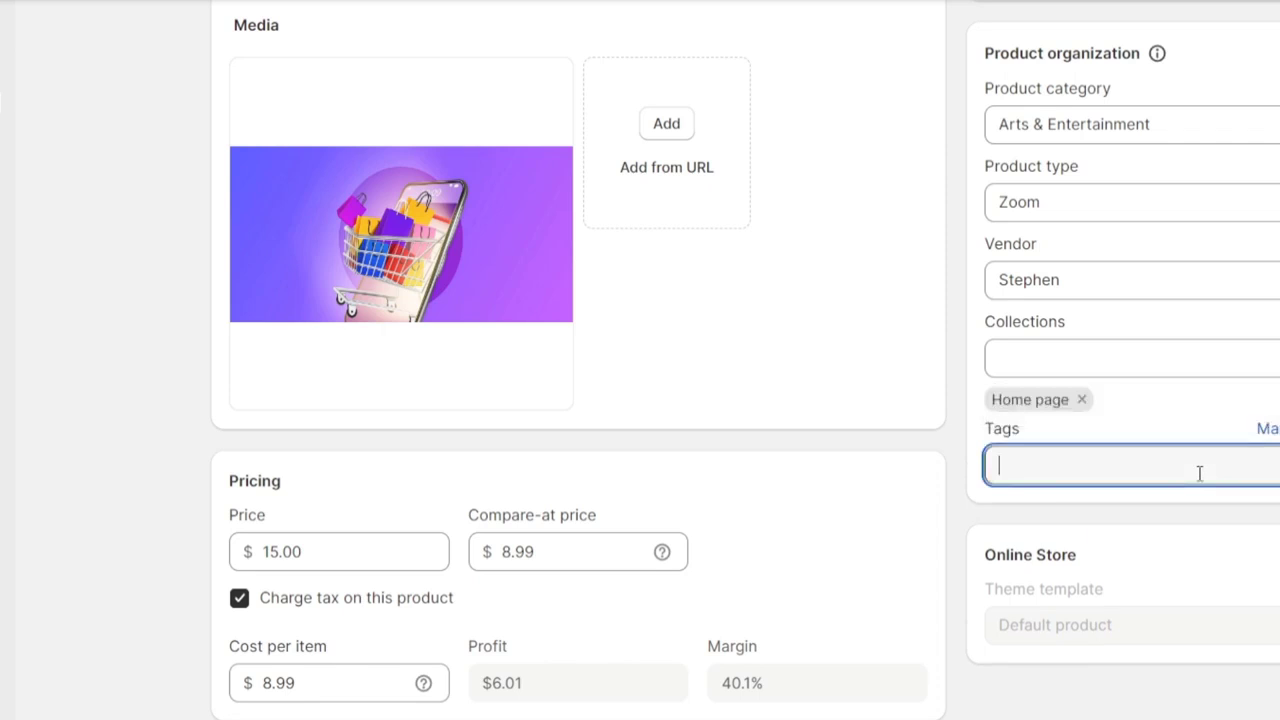
{"action": "type", "text": "Person"}
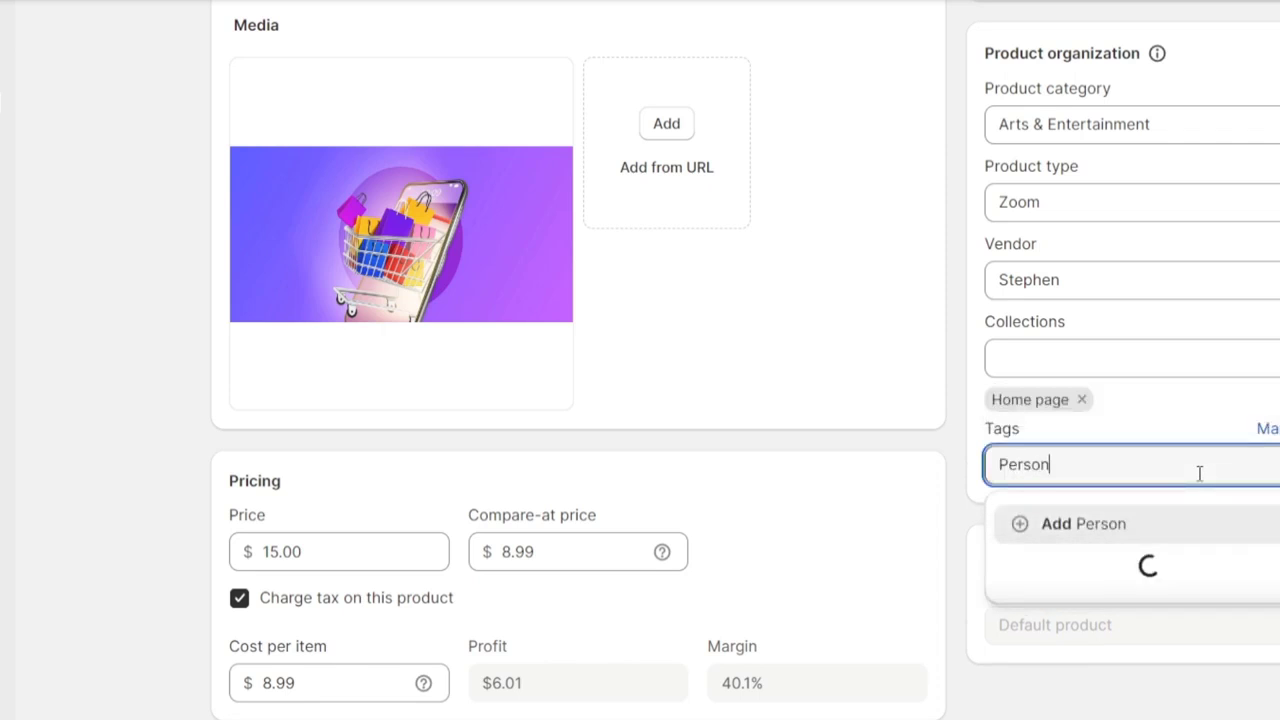
{"action": "type", "text": "alize "}
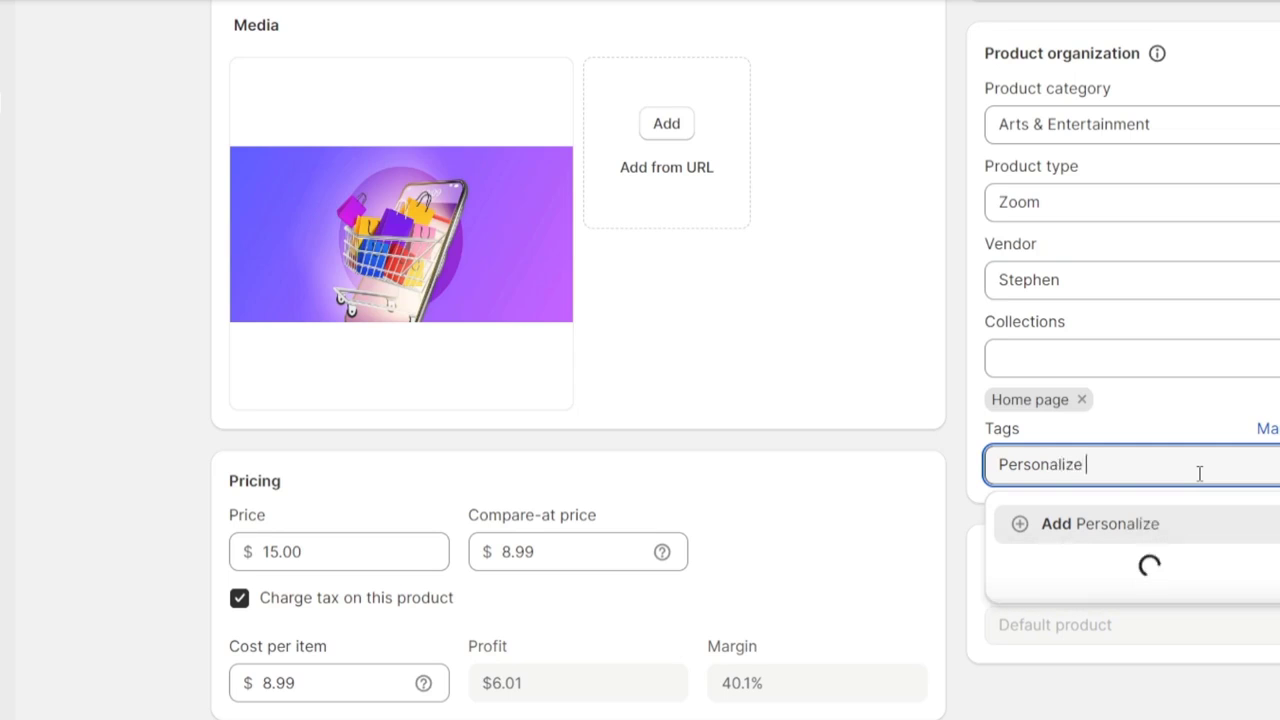
{"action": "type", "text": "Zoom"}
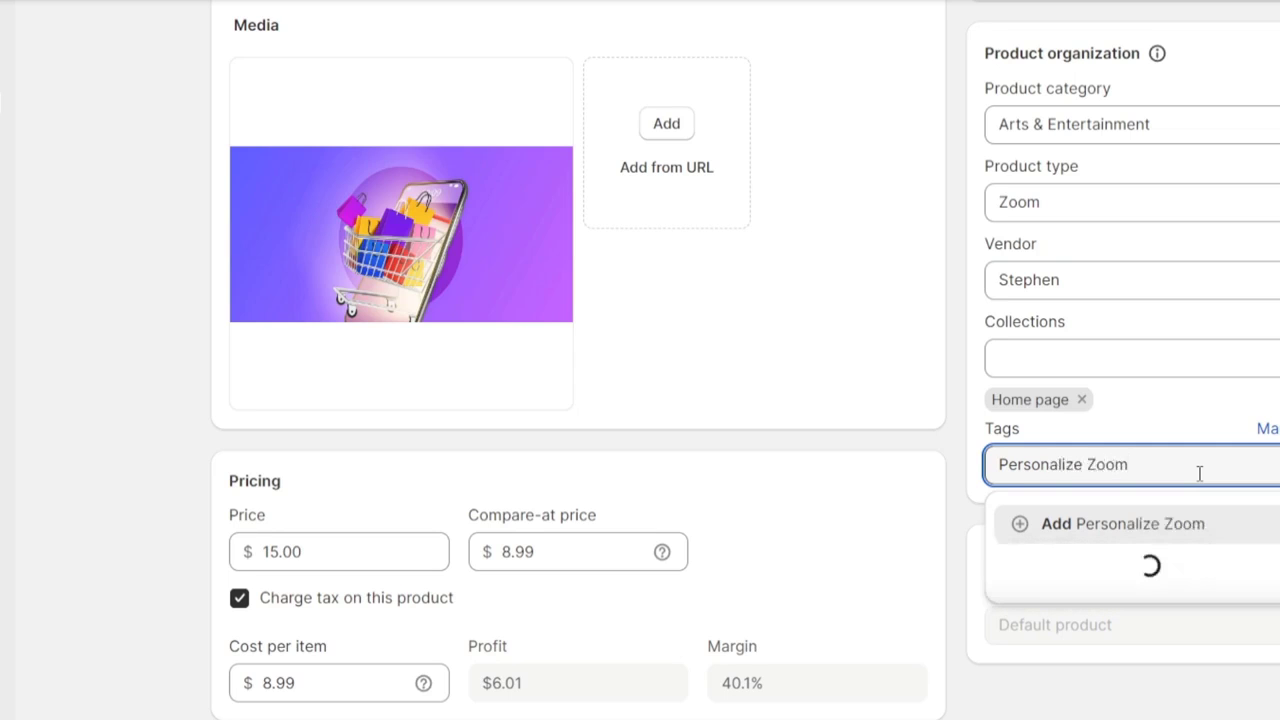
{"action": "left_click", "coordinate": [1203, 525]}
- Turn off the shipping requirement for the product
{"action": "scroll", "coordinate": [1207, 528], "scroll_direction": "down", "scroll_amount": 4}
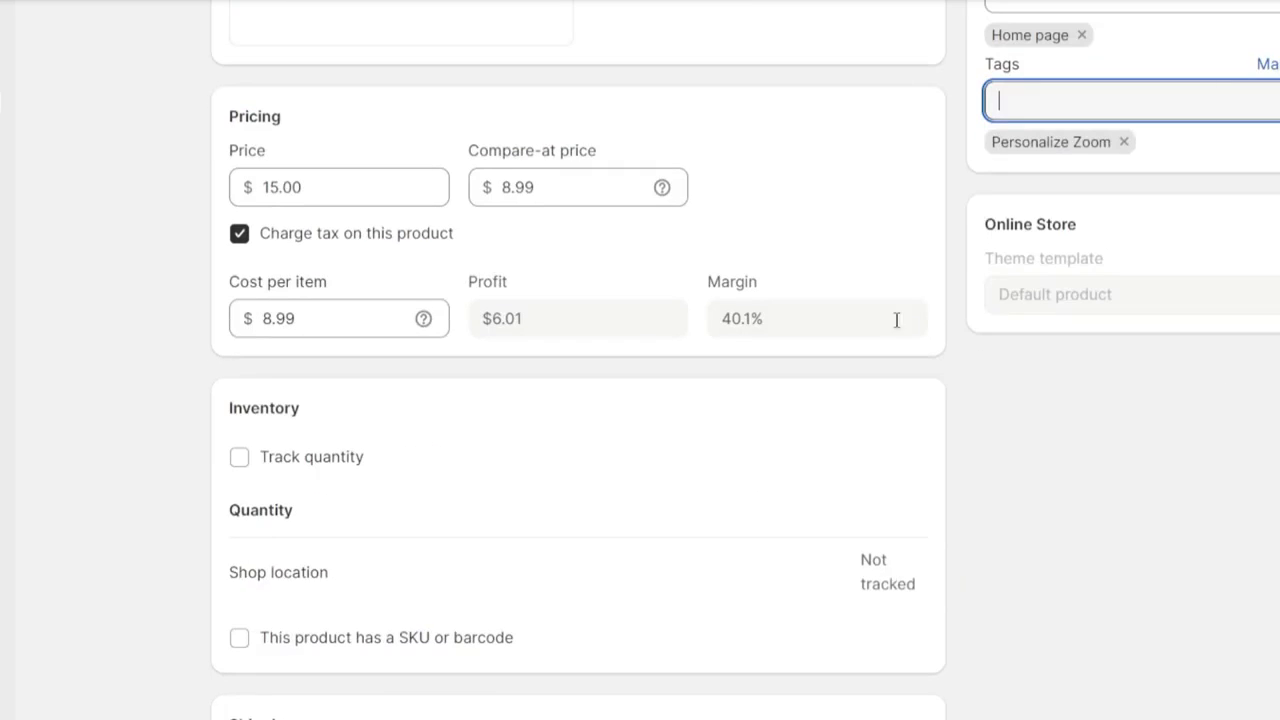
{"action": "scroll", "coordinate": [345, 476], "scroll_direction": "down", "scroll_amount": 4}
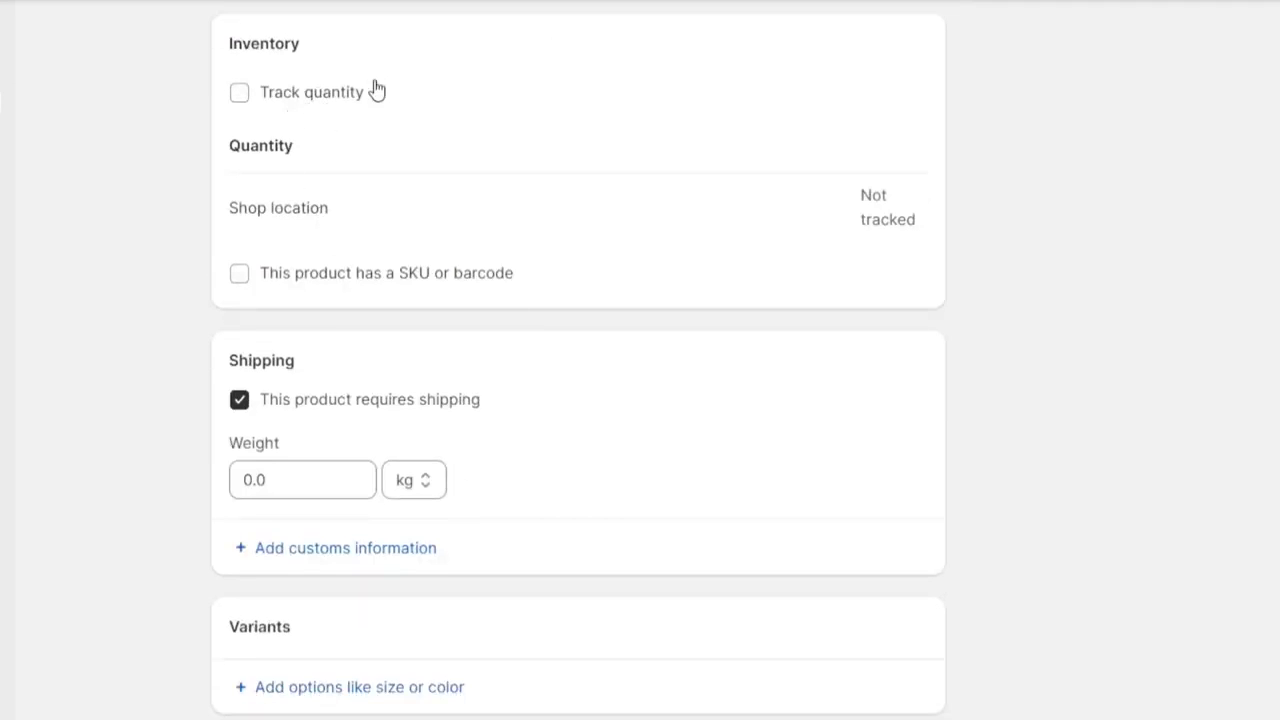
{"action": "scroll", "coordinate": [790, 300], "scroll_direction": "up", "scroll_amount": 1}
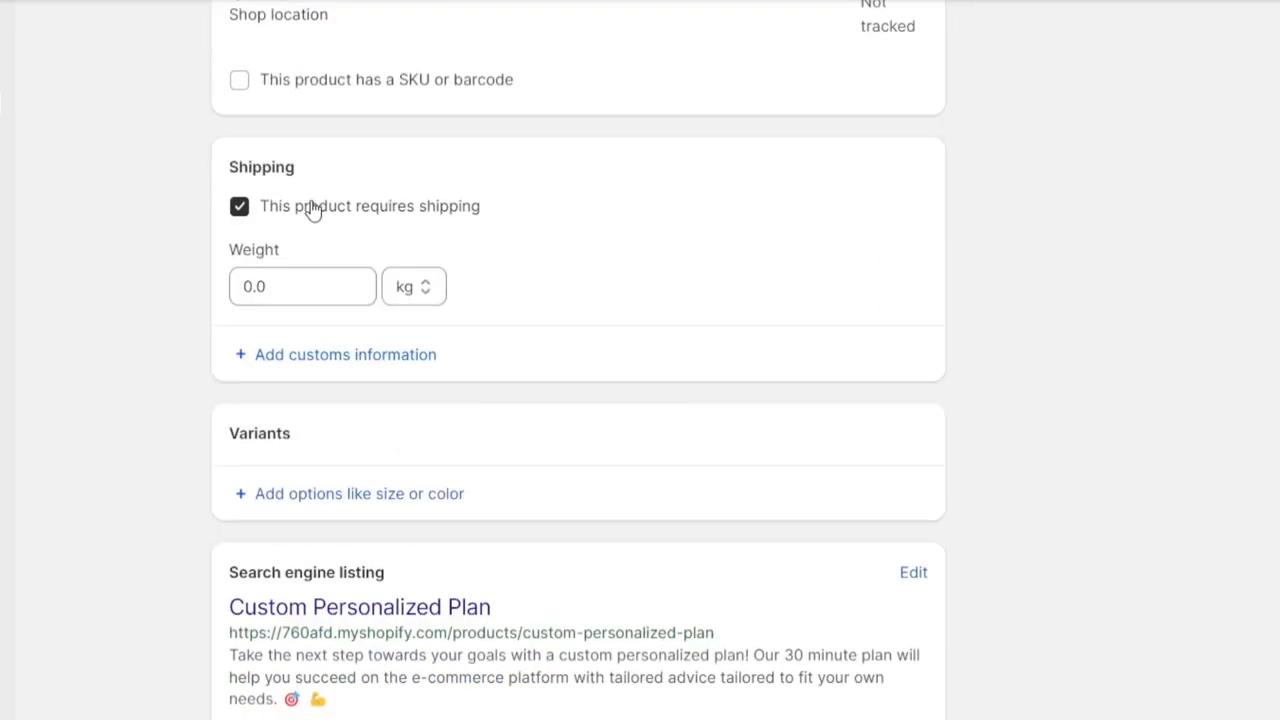
{"action": "left_click", "coordinate": [313, 207]}
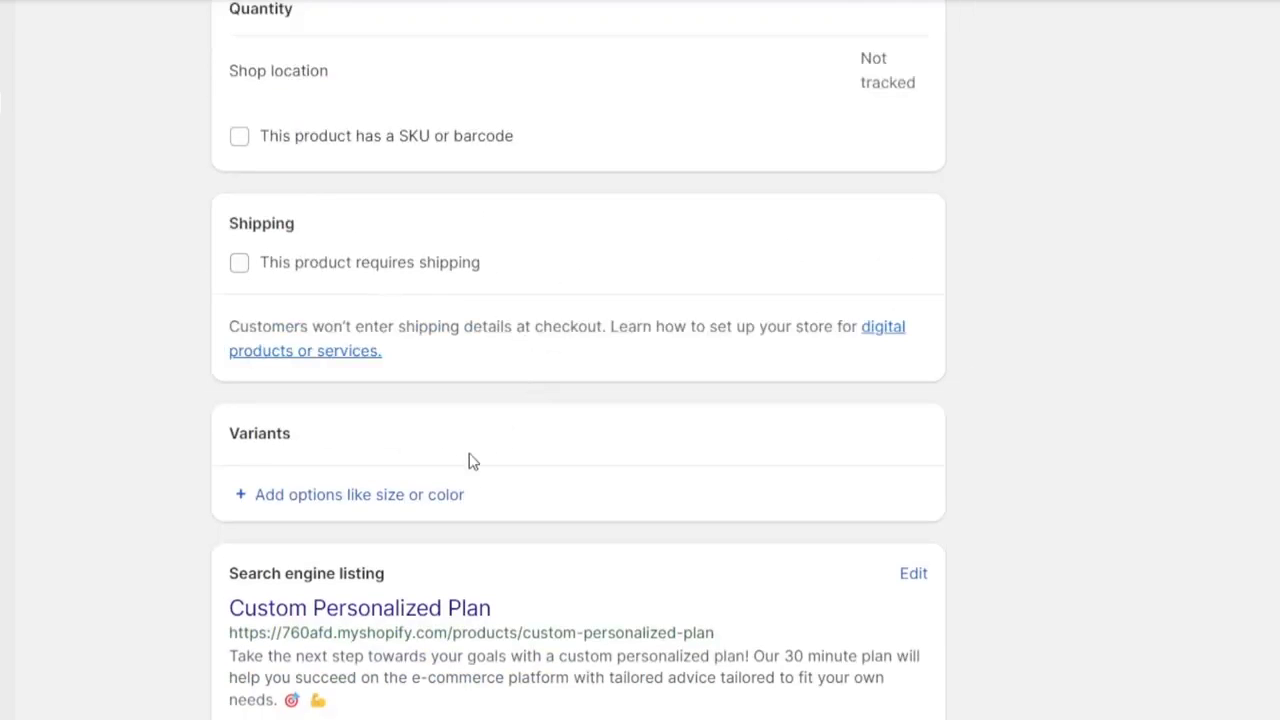
- Keep the product's status as Active and save the product
{"action": "scroll", "coordinate": [478, 470], "scroll_direction": "up", "scroll_amount": 7}
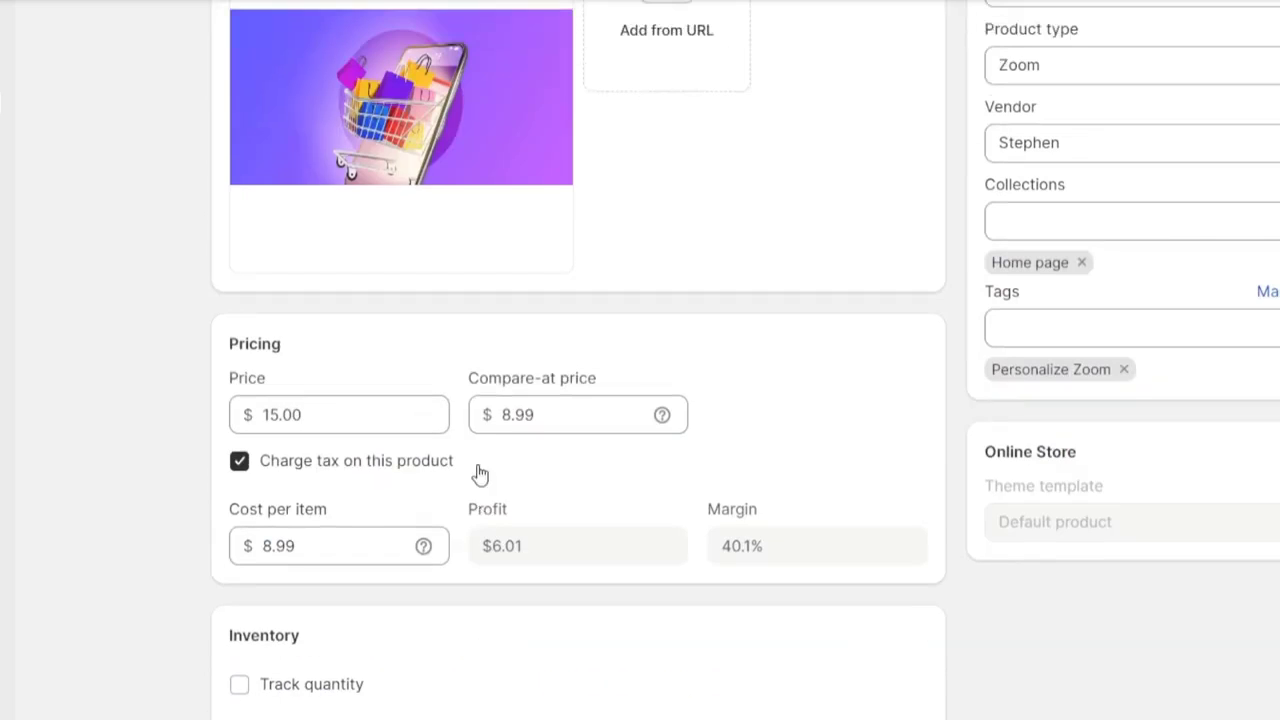
{"action": "scroll", "coordinate": [675, 594], "scroll_direction": "up", "scroll_amount": 6}
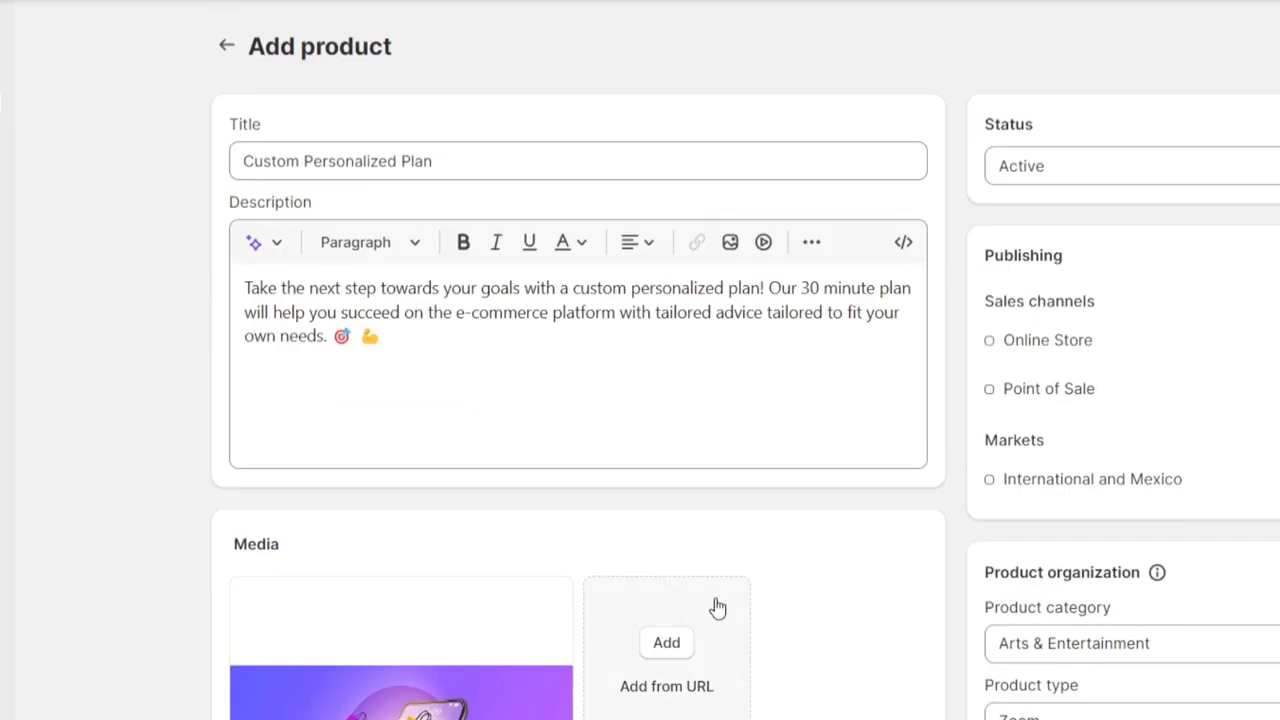
{"action": "left_click", "coordinate": [1068, 165]}
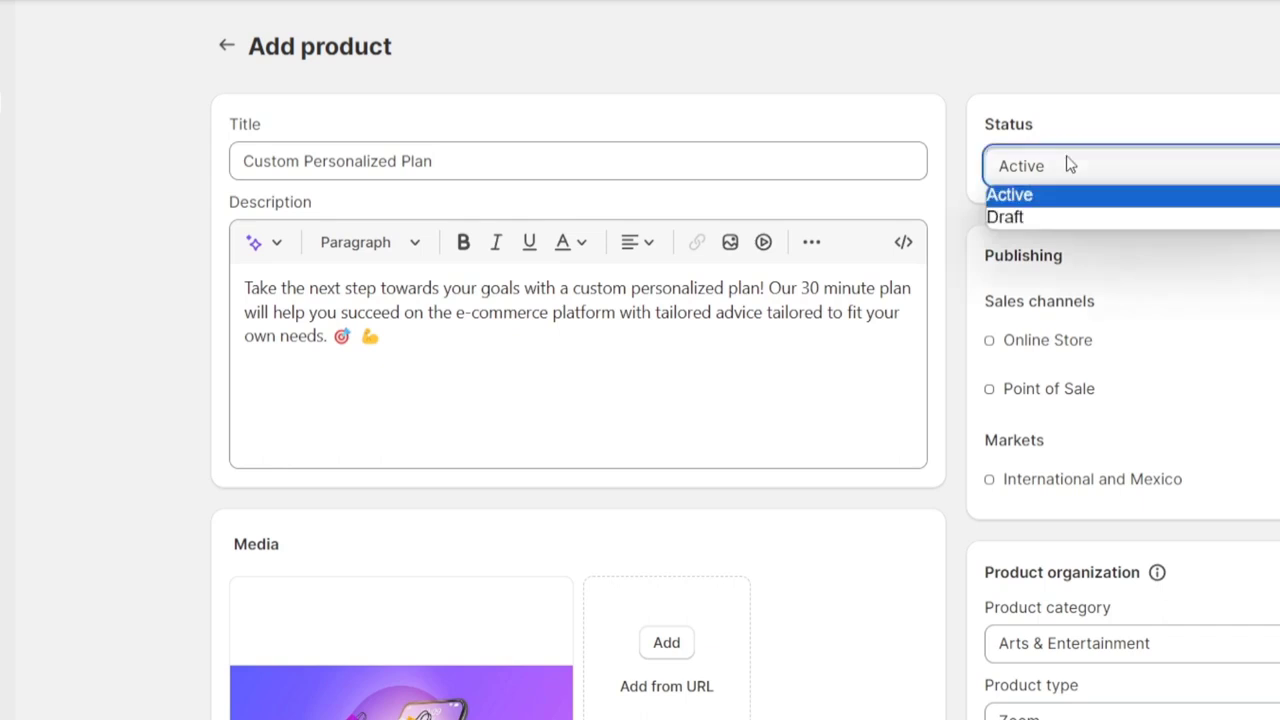
{"action": "left_click", "coordinate": [1142, 203]}
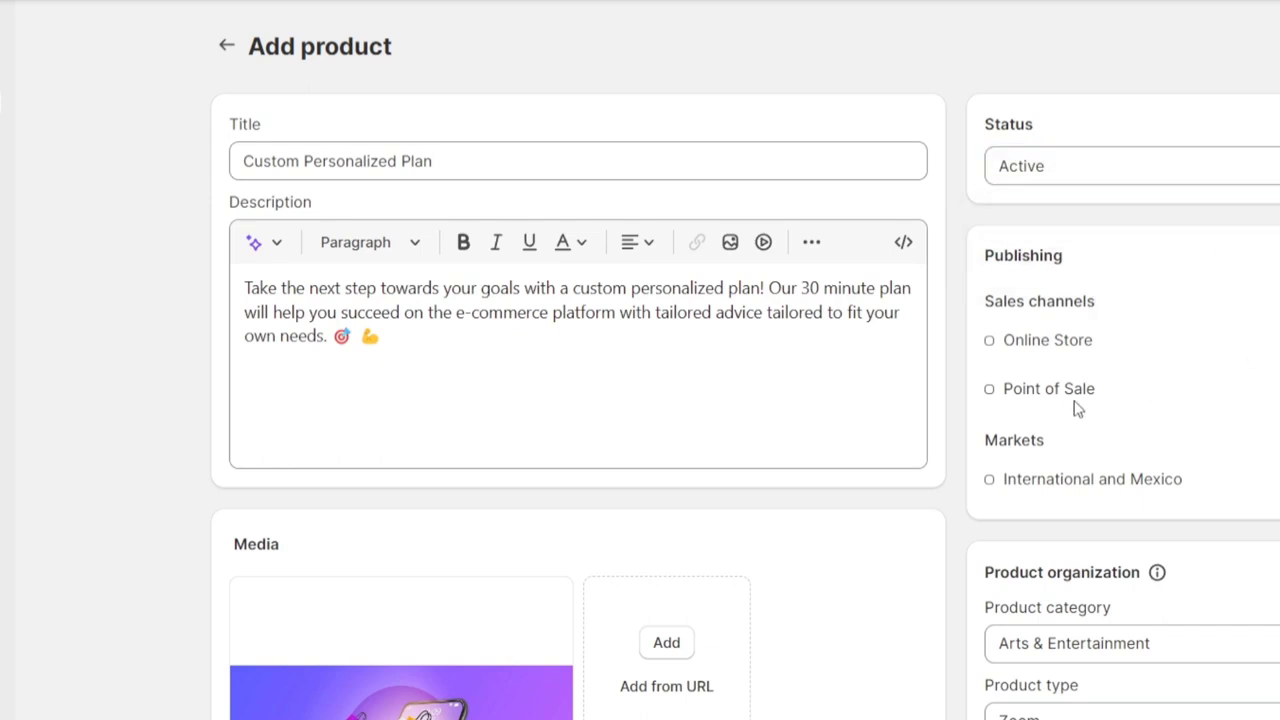
{"action": "scroll", "coordinate": [1270, 595], "scroll_direction": "down", "scroll_amount": 3}
{"action": "scroll", "coordinate": [745, 360], "scroll_direction": "down", "scroll_amount": 9}
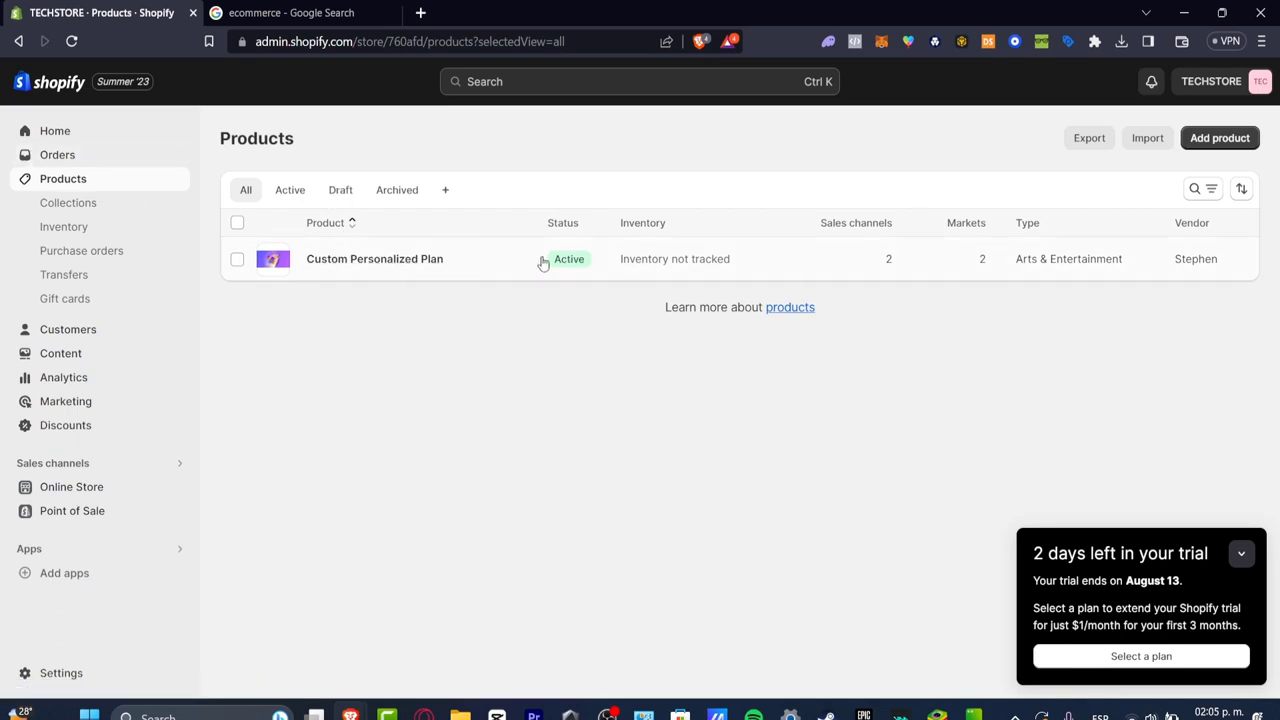
- Open the storefront preview of the Custom Personalized Plan product and look over its page
{"action": "left_click", "coordinate": [462, 260]}
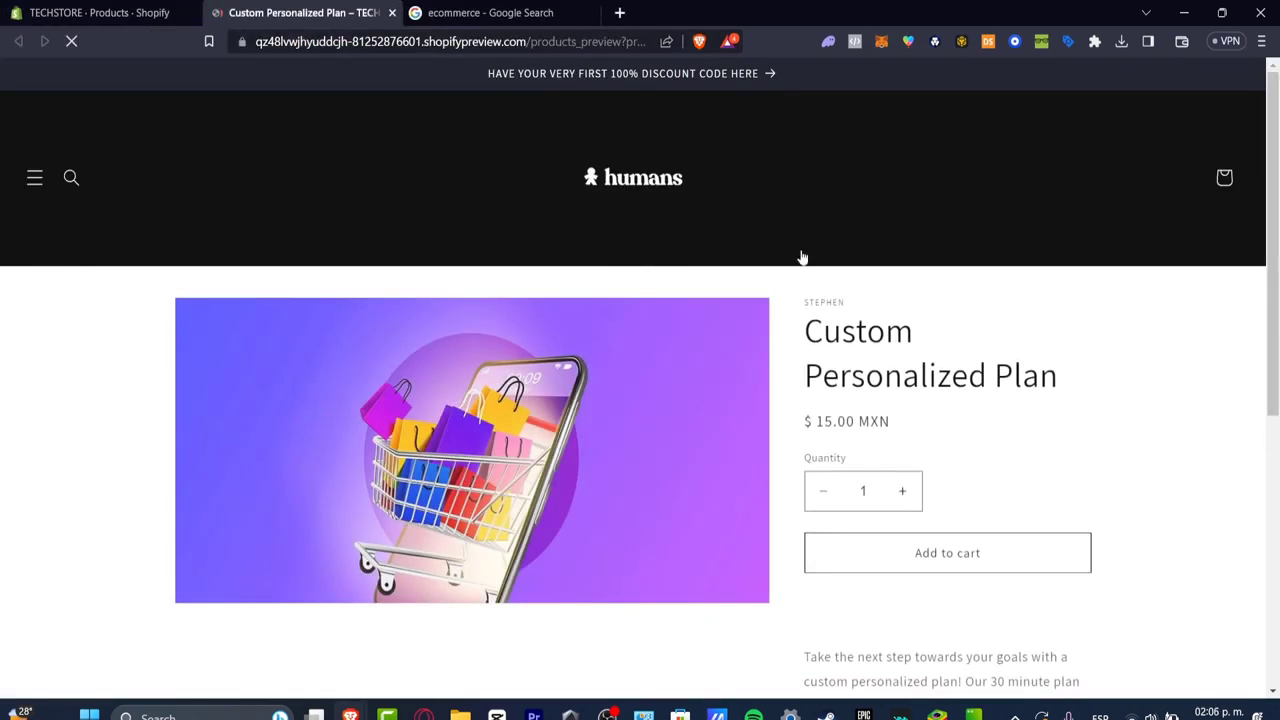
{"action": "scroll", "coordinate": [1048, 375], "scroll_direction": "down", "scroll_amount": 2}
{"action": "scroll", "coordinate": [1048, 375], "scroll_direction": "up", "scroll_amount": 2}
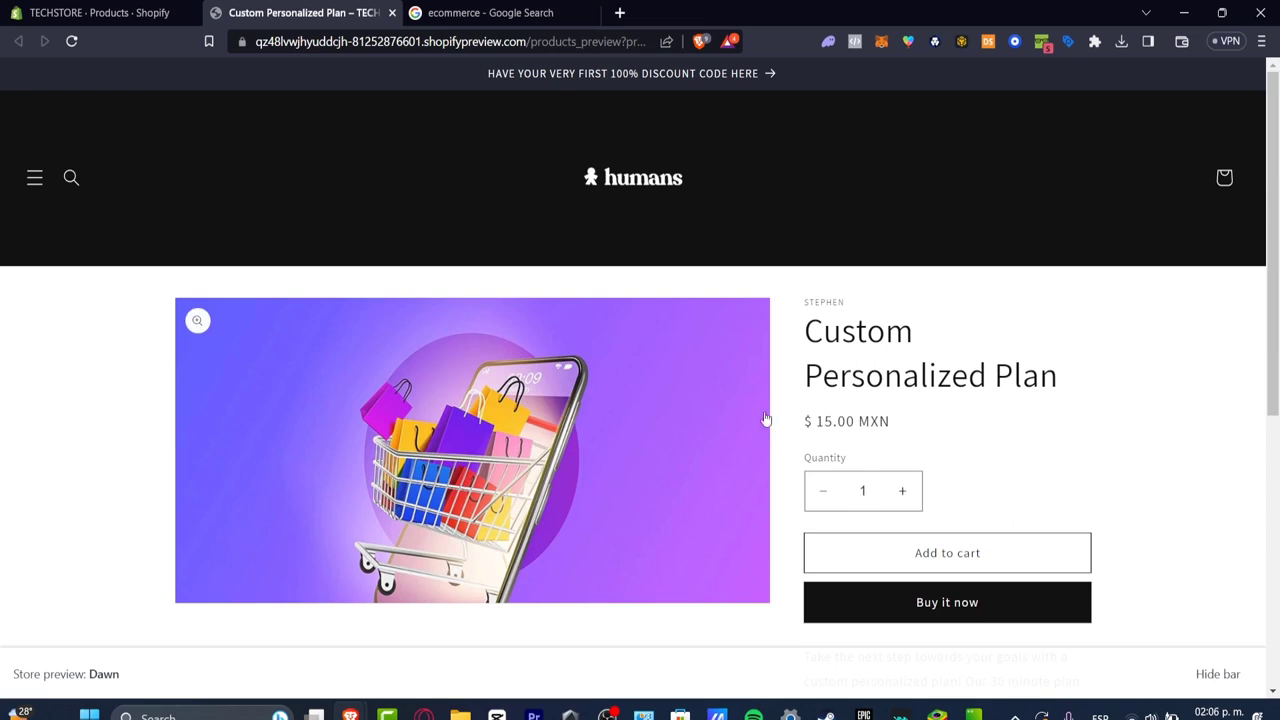
- Review the price, purchase options, description and footer on the Custom Personalized Plan preview page
{"action": "left_click_drag", "start_coordinate": [827, 421], "coordinate": [871, 424]}
{"action": "scroll", "coordinate": [983, 426], "scroll_direction": "down", "scroll_amount": 2}
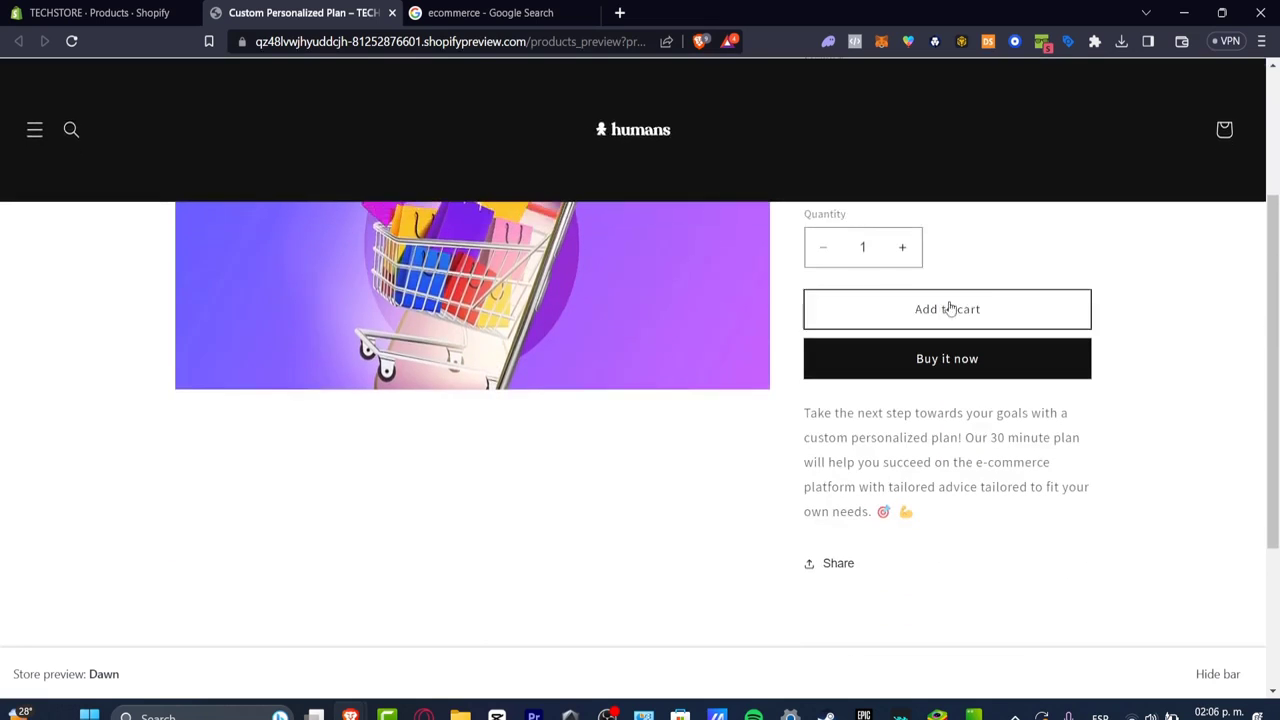
{"action": "scroll", "coordinate": [1060, 380], "scroll_direction": "down", "scroll_amount": 2}
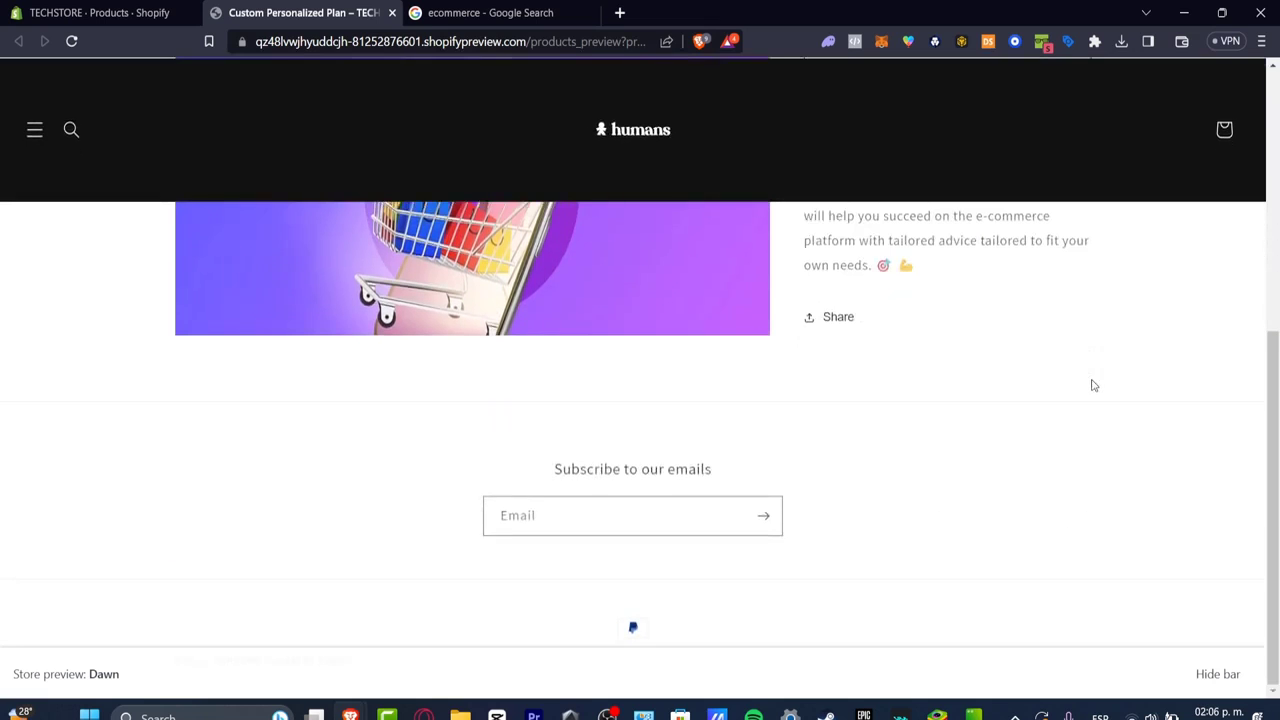
{"action": "scroll", "coordinate": [1085, 385], "scroll_direction": "up", "scroll_amount": 2}
{"action": "scroll", "coordinate": [845, 443], "scroll_direction": "up", "scroll_amount": 3}
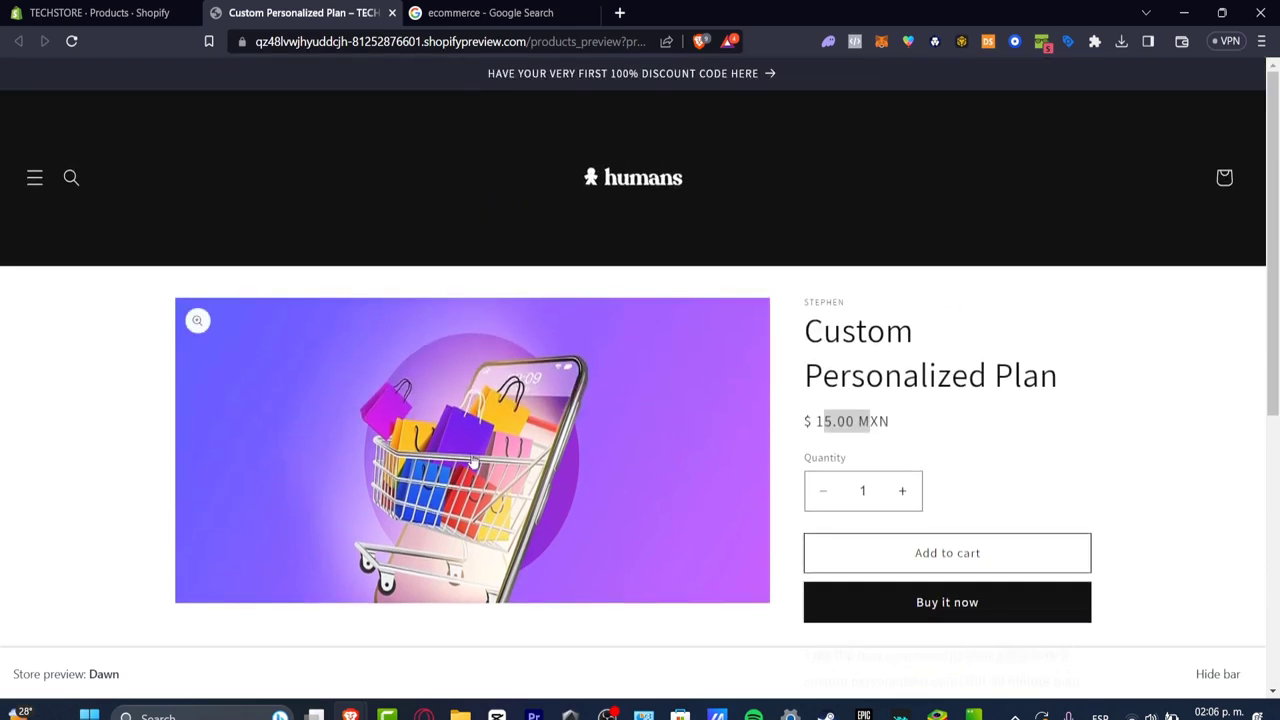
- Open the Shopify App Store from the store's apps and sales channels settings and search for booking apps
{"action": "left_click", "coordinate": [100, 12]}
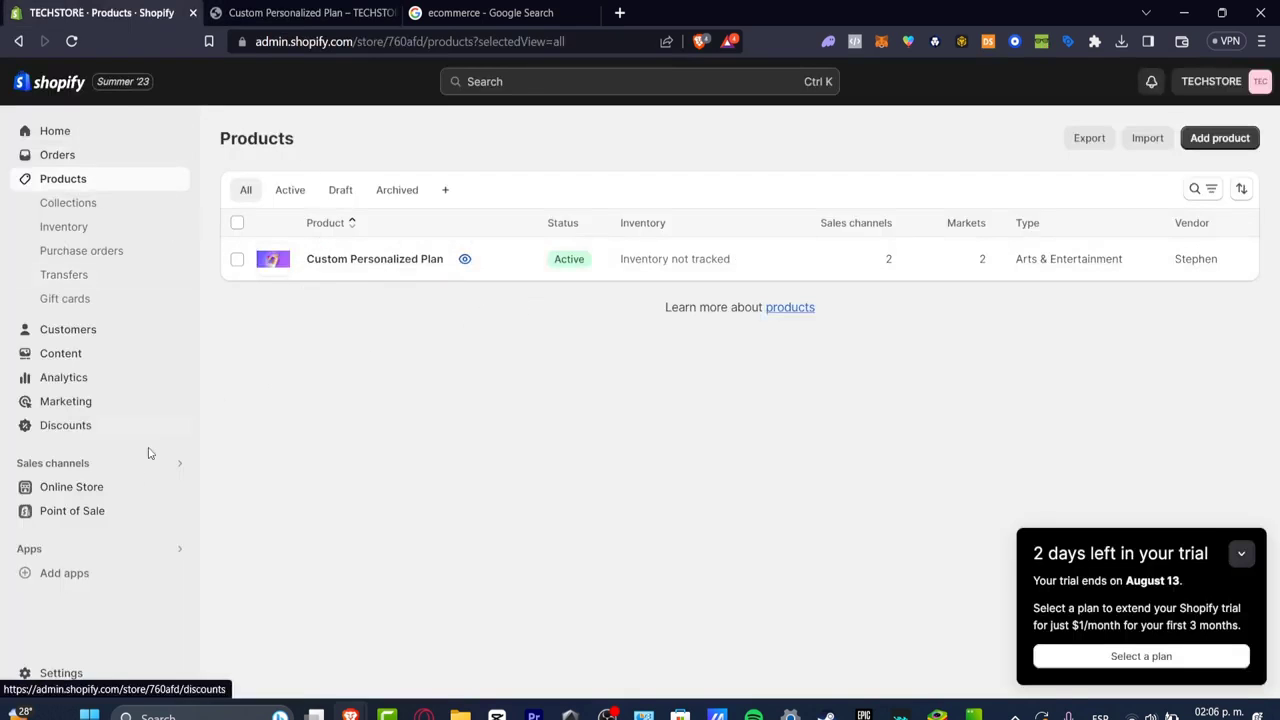
{"action": "left_click", "coordinate": [64, 556]}
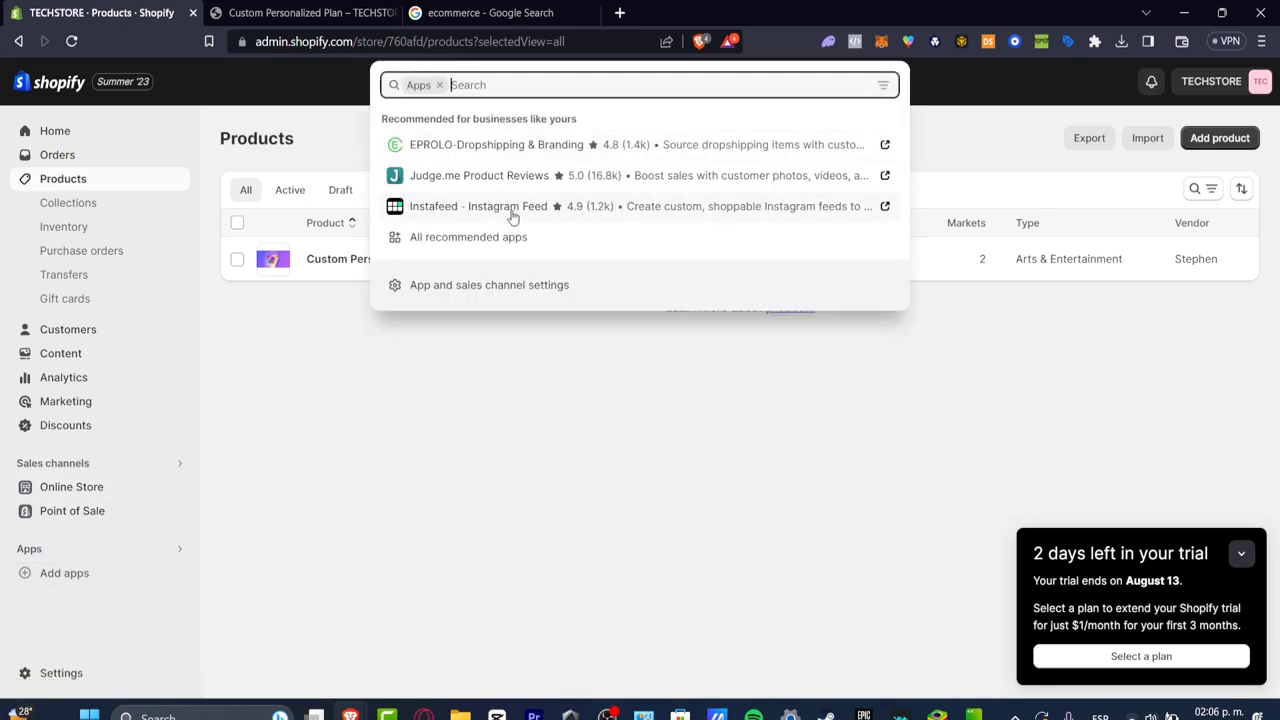
{"action": "left_click", "coordinate": [472, 290]}
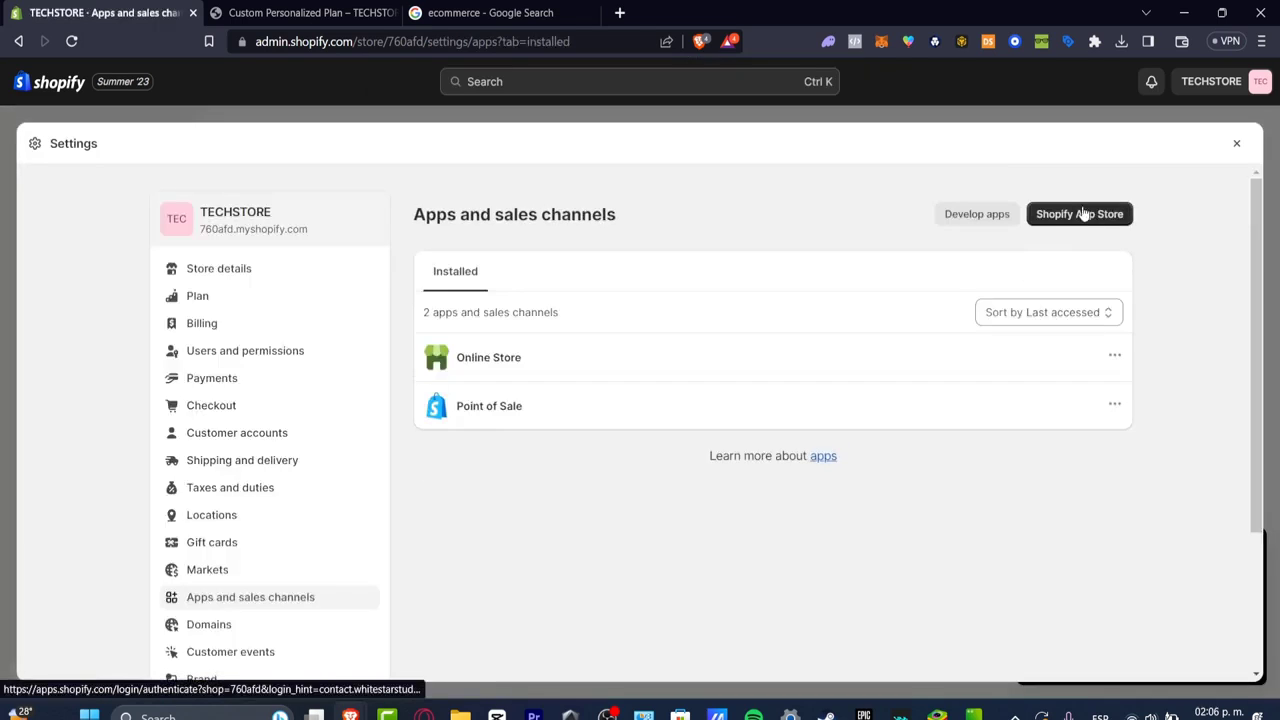
{"action": "left_click", "coordinate": [1083, 212]}
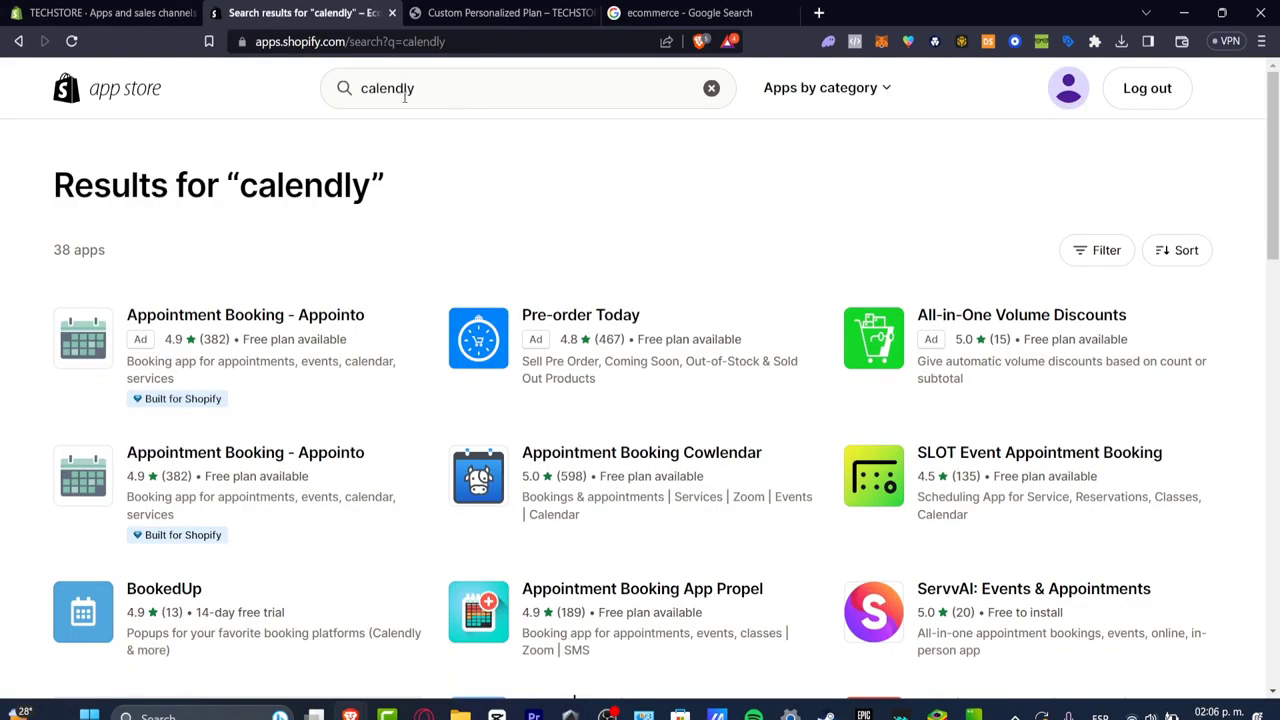
{"action": "left_click", "coordinate": [419, 85]}
{"action": "type", "text": "booking"}
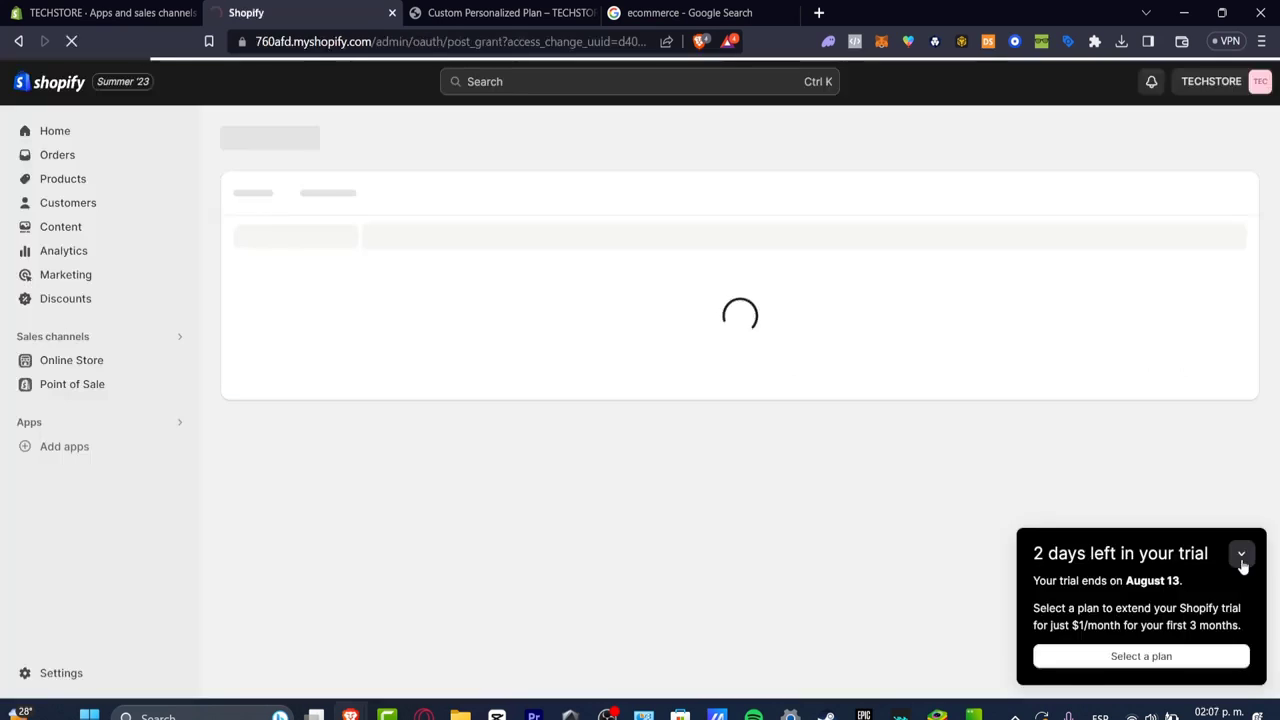
- Look through Appointo's Bookings, Plans & Settings and Customers sections, collapsing the Shopify trial notice
{"action": "left_click", "coordinate": [1242, 560]}
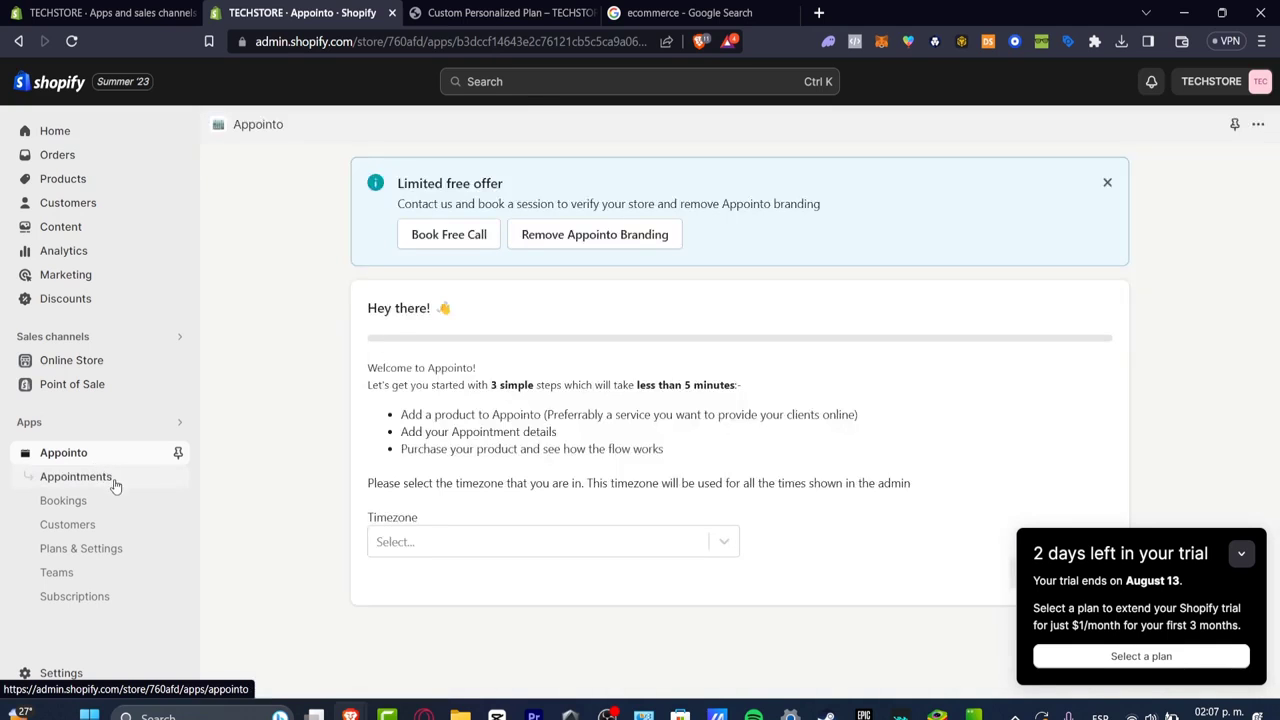
{"action": "left_click", "coordinate": [103, 501]}
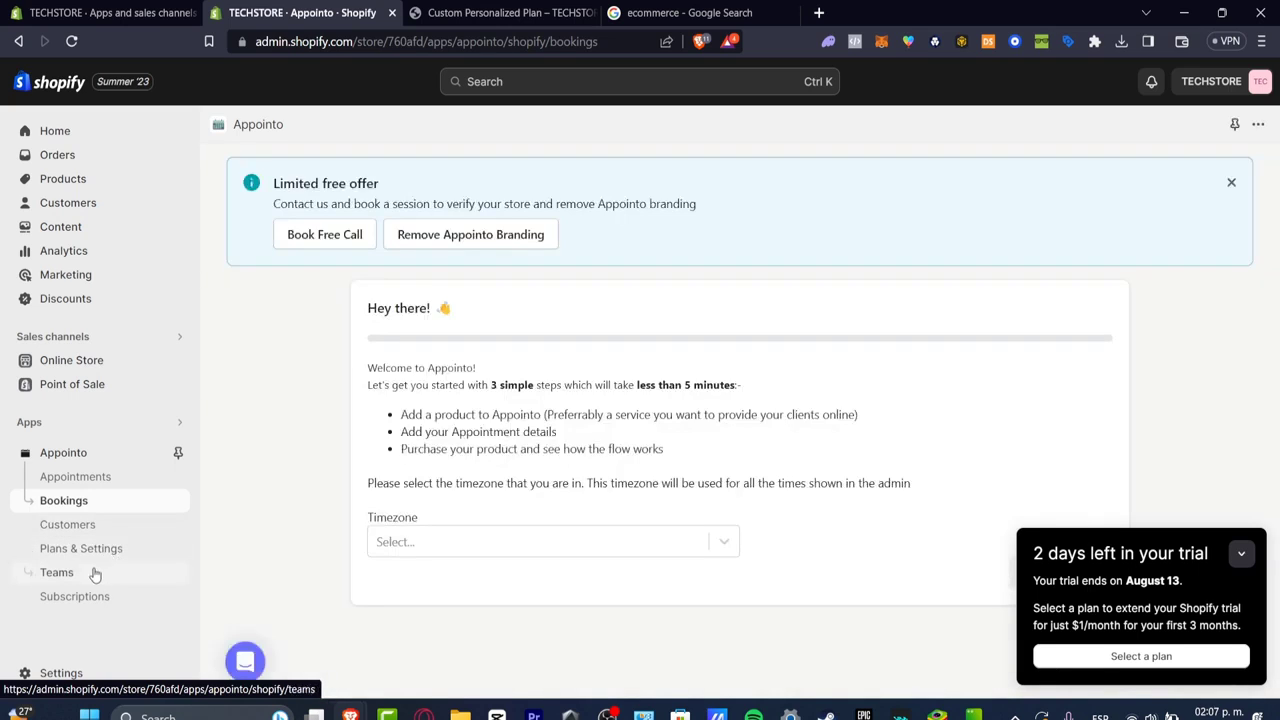
{"action": "left_click", "coordinate": [1250, 558]}
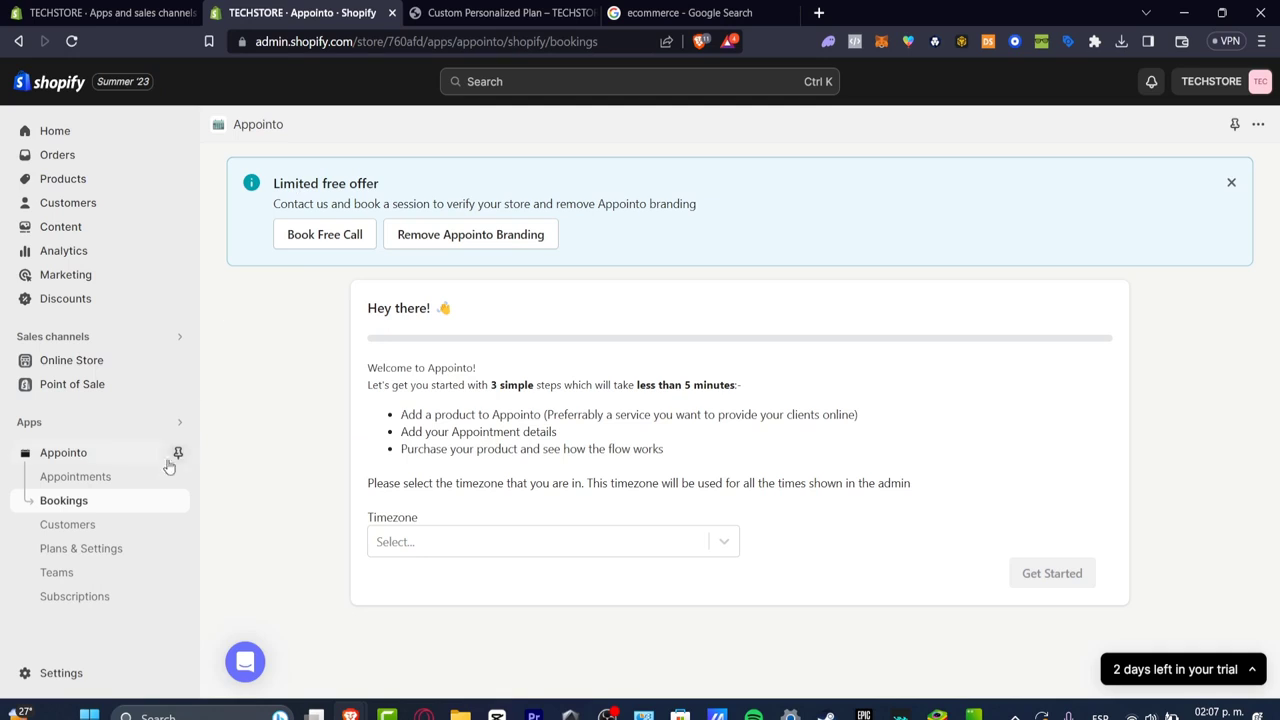
{"action": "left_click", "coordinate": [104, 546]}
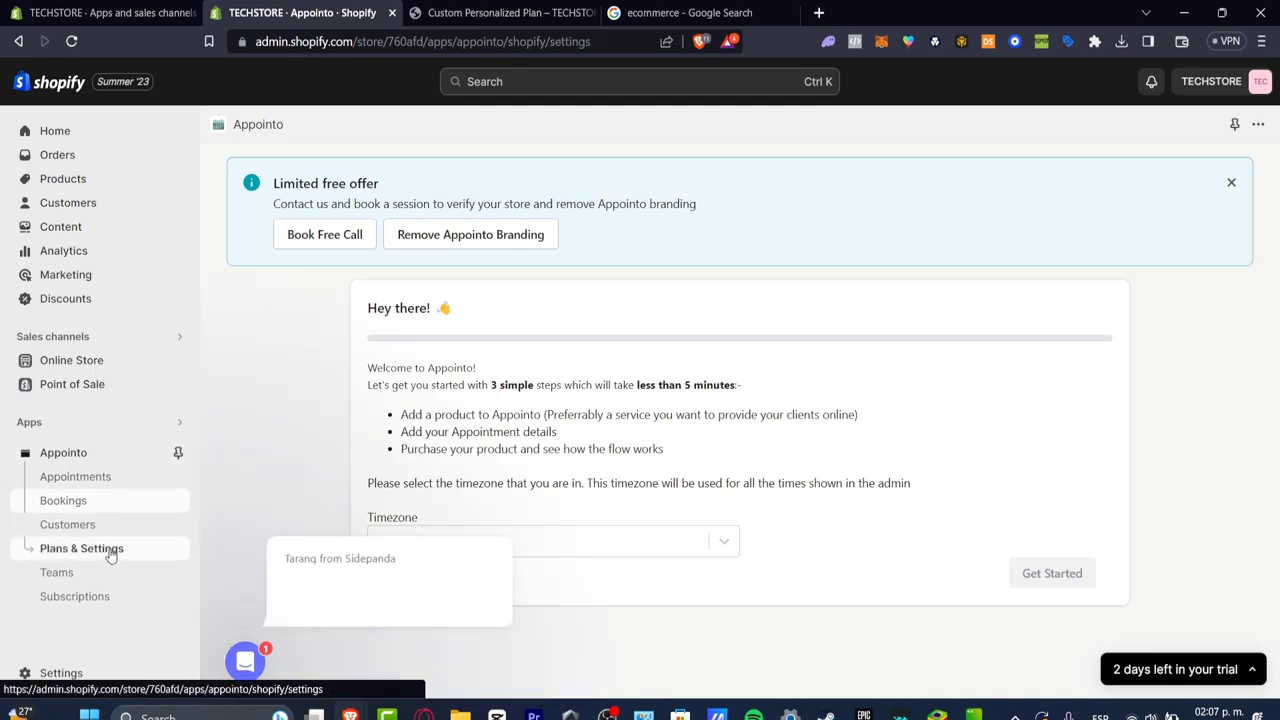
{"action": "left_click", "coordinate": [108, 532]}
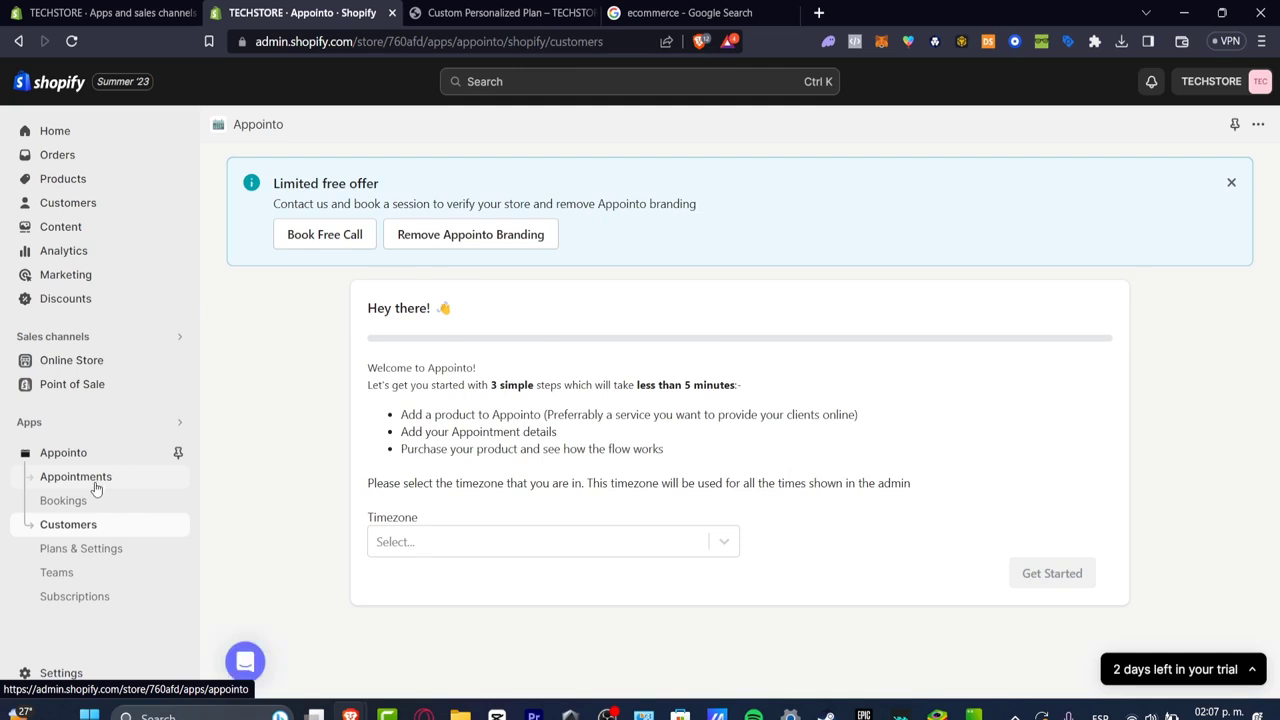
- Go to Appointo's Appointments and add the Custom Personalized Plan as its first product
{"action": "left_click", "coordinate": [95, 484]}
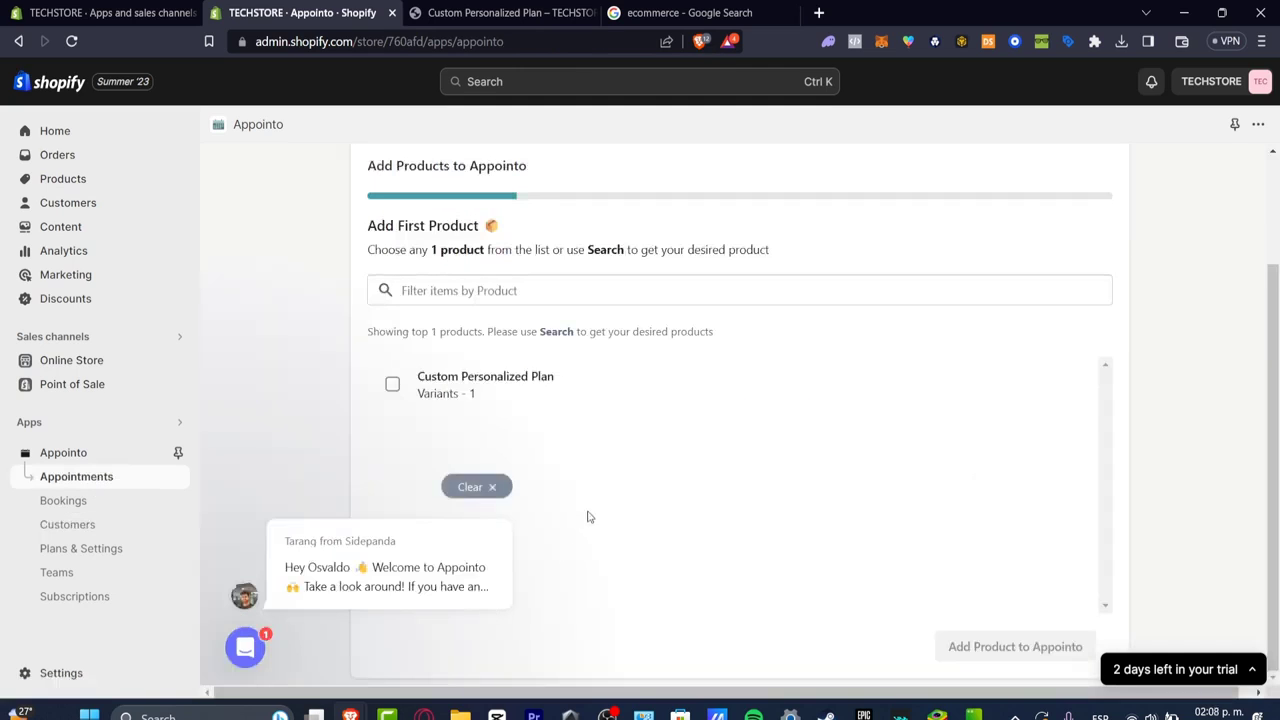
{"action": "left_click", "coordinate": [395, 384]}
{"action": "left_click", "coordinate": [1058, 659]}
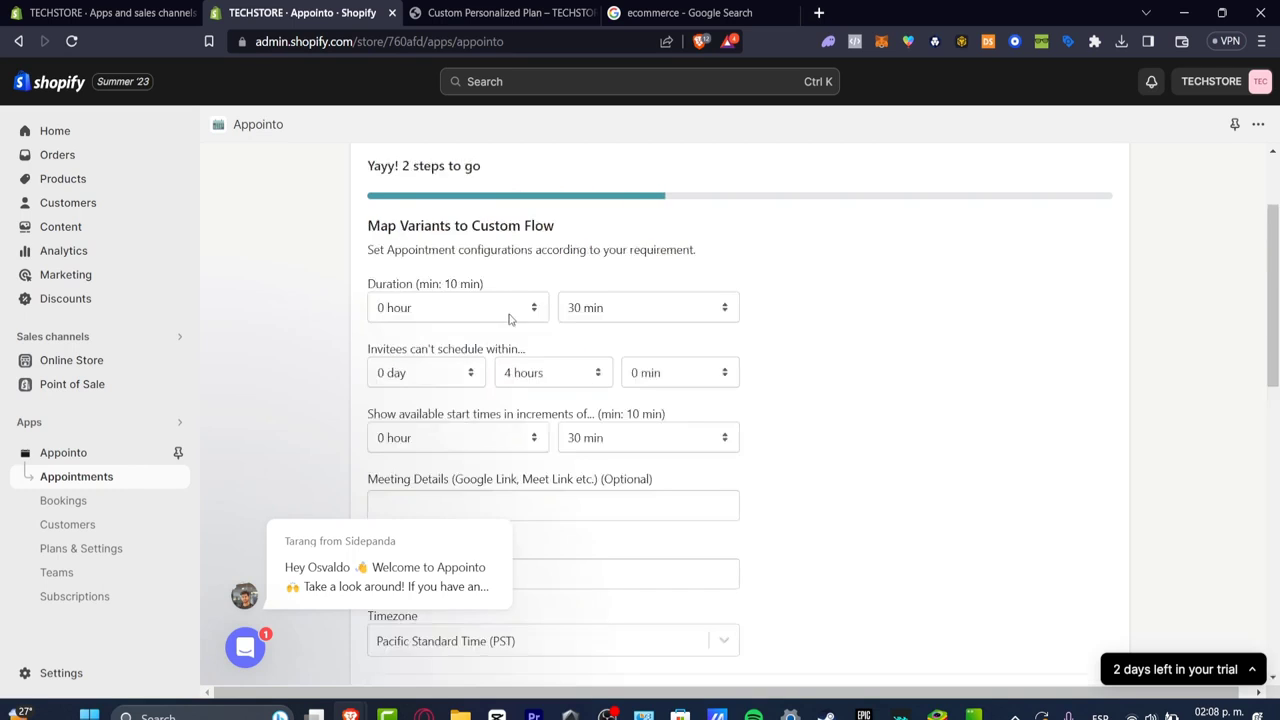
- Review the appointment duration, scheduling limits, timezone and weekly hours, and accept the default configuration
{"action": "scroll", "coordinate": [814, 363], "scroll_direction": "down", "scroll_amount": 3}
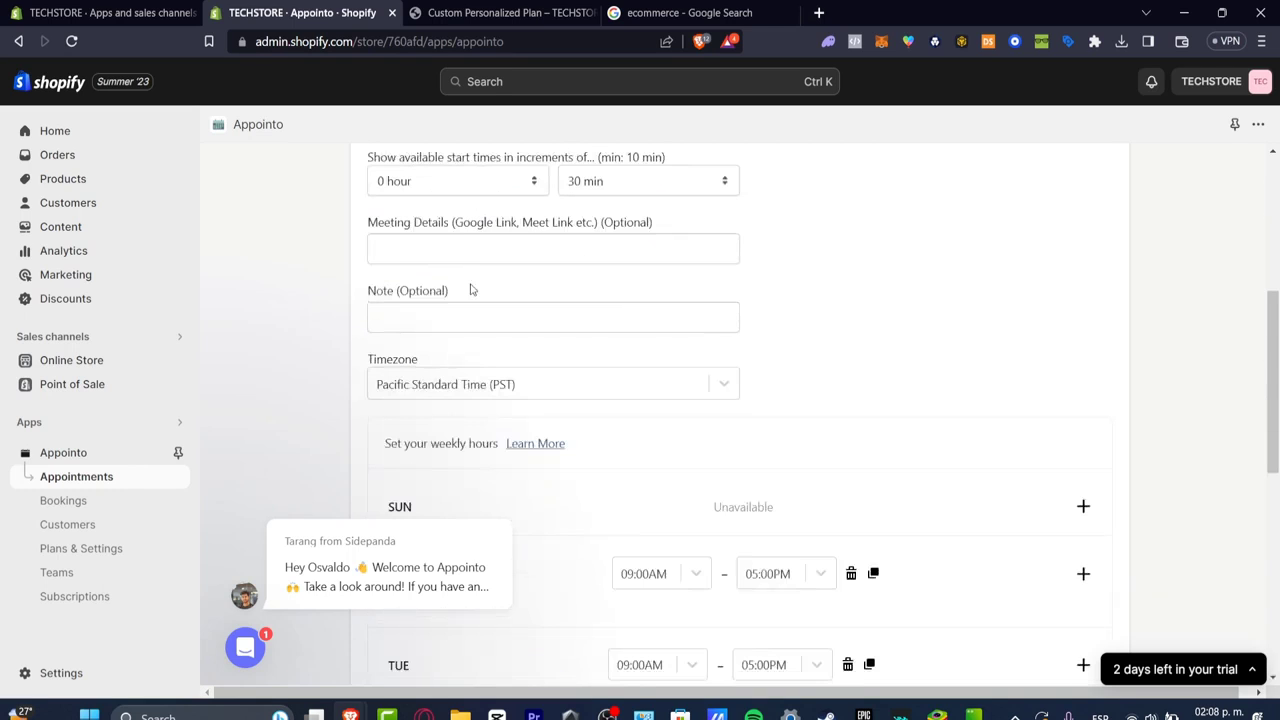
{"action": "scroll", "coordinate": [757, 431], "scroll_direction": "down", "scroll_amount": 3}
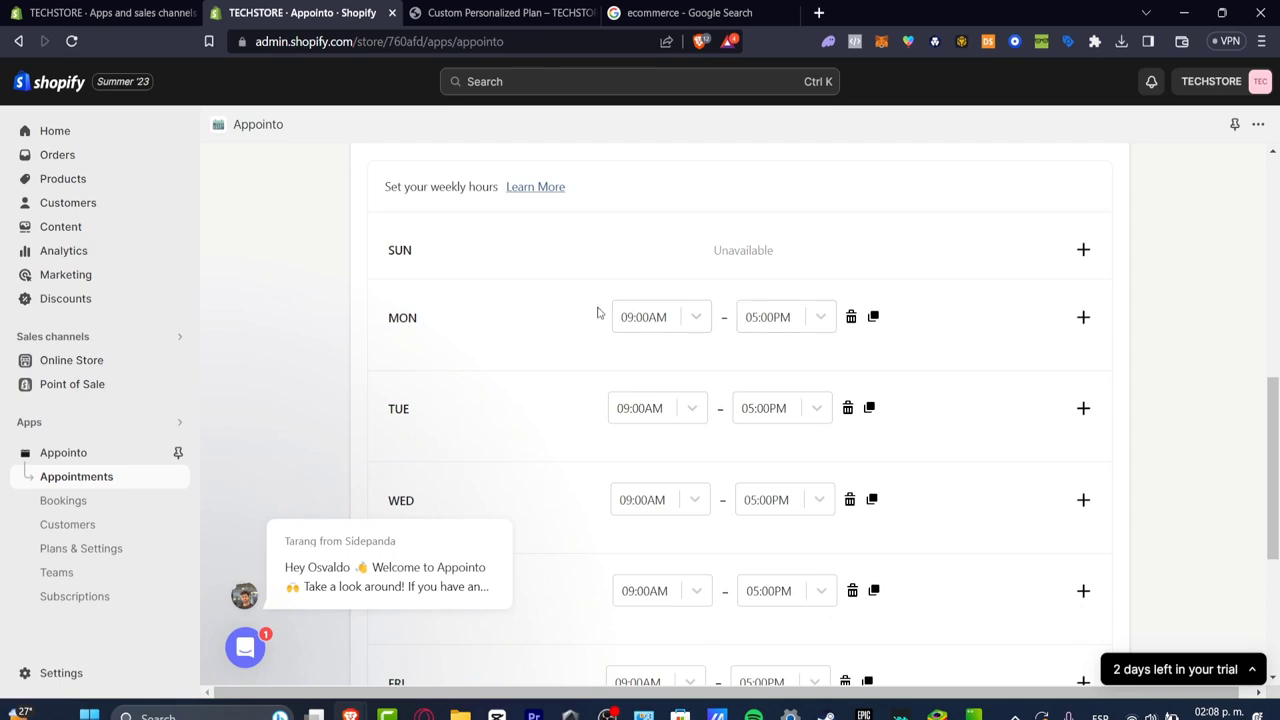
{"action": "scroll", "coordinate": [597, 313], "scroll_direction": "down", "scroll_amount": 4}
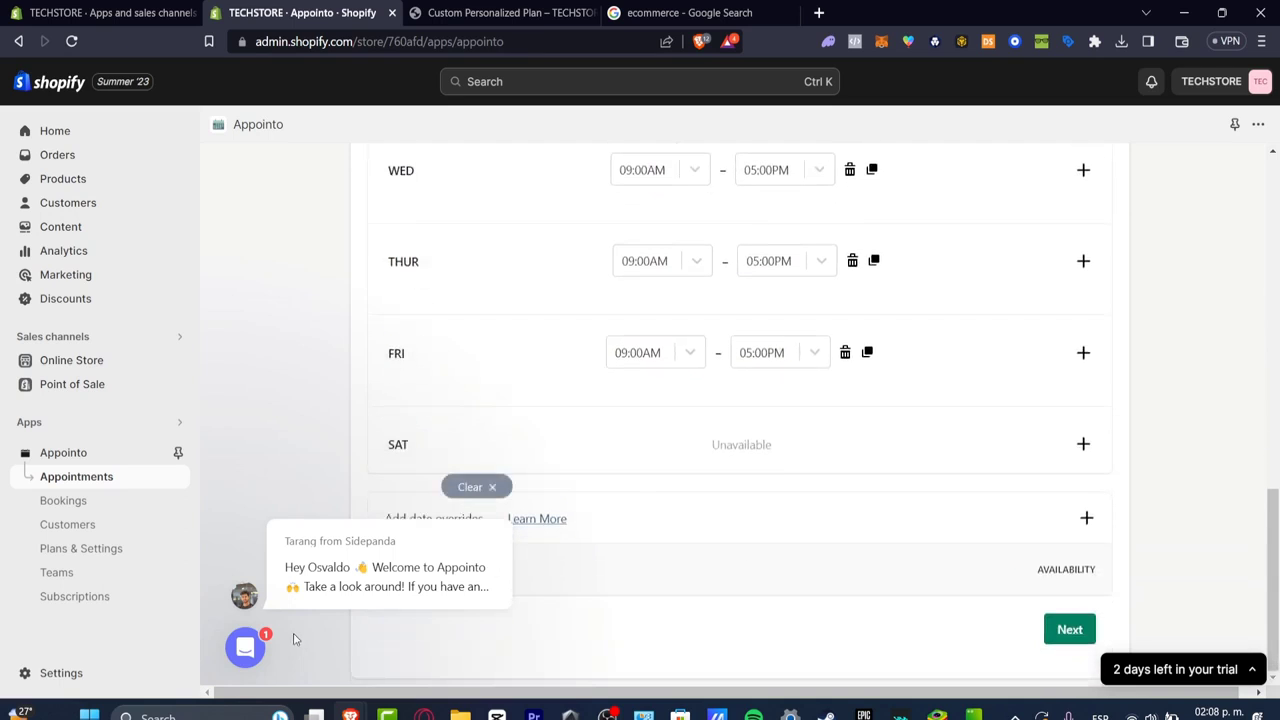
{"action": "left_click", "coordinate": [1069, 629]}
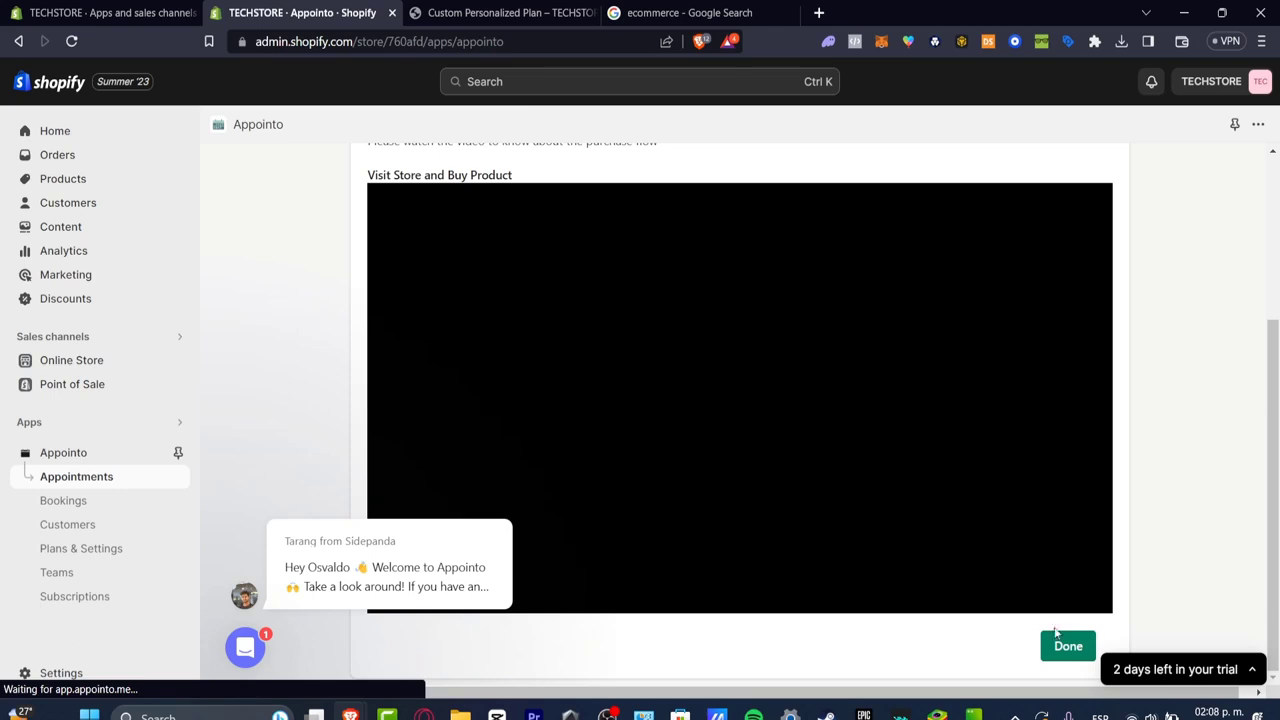
- Complete the remaining Appointo onboarding pages without choosing a paid plan, and dismiss the support chat
{"action": "left_click", "coordinate": [1062, 644]}
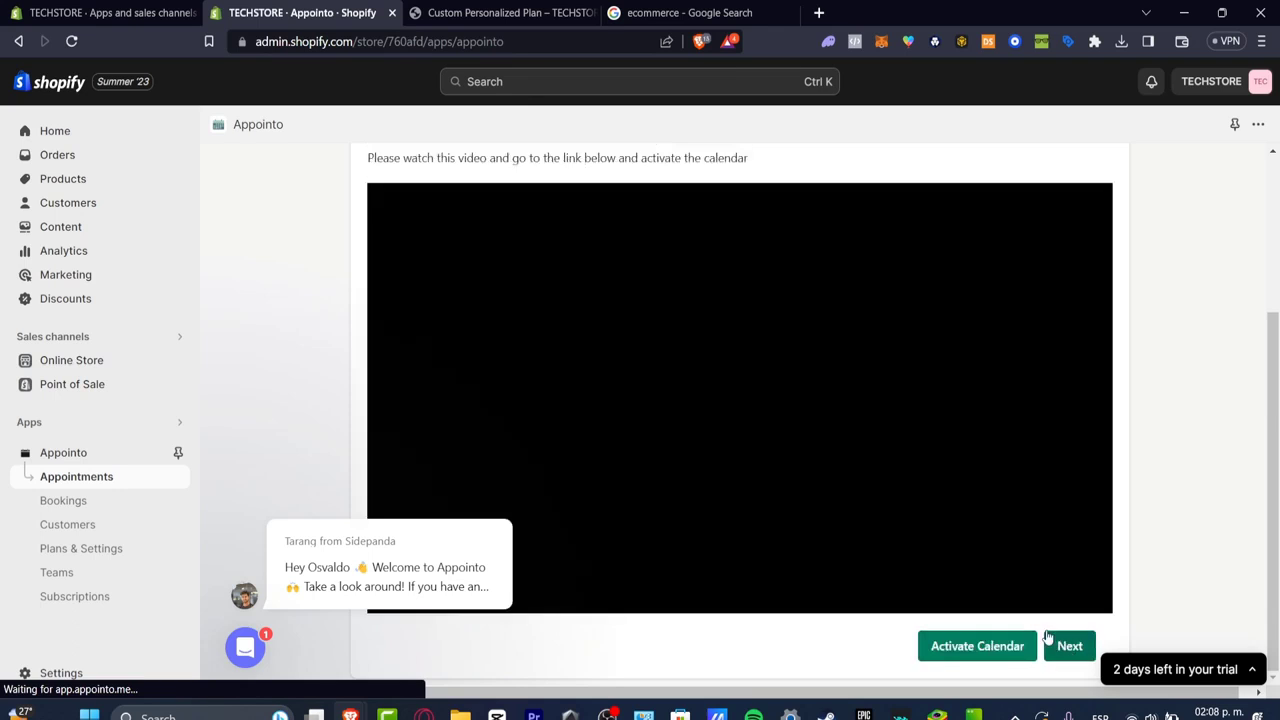
{"action": "left_click", "coordinate": [1070, 646]}
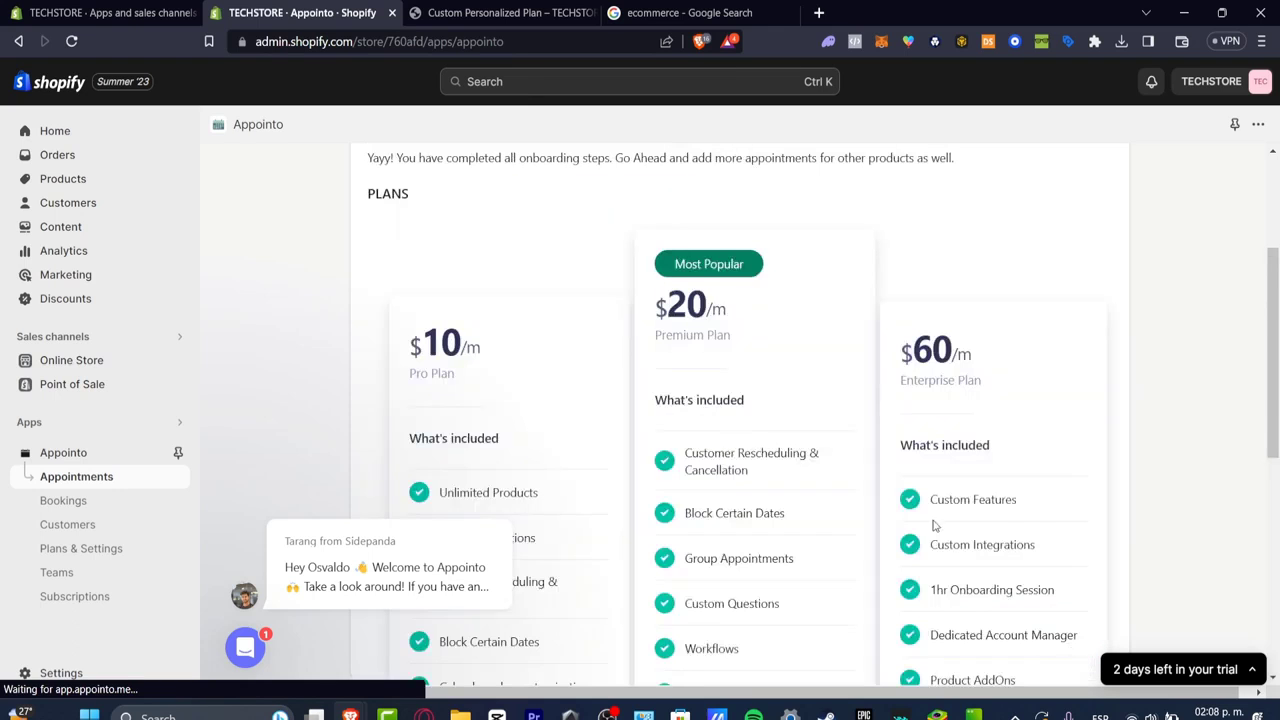
{"action": "scroll", "coordinate": [932, 523], "scroll_direction": "down", "scroll_amount": 5}
{"action": "left_click", "coordinate": [1035, 650]}
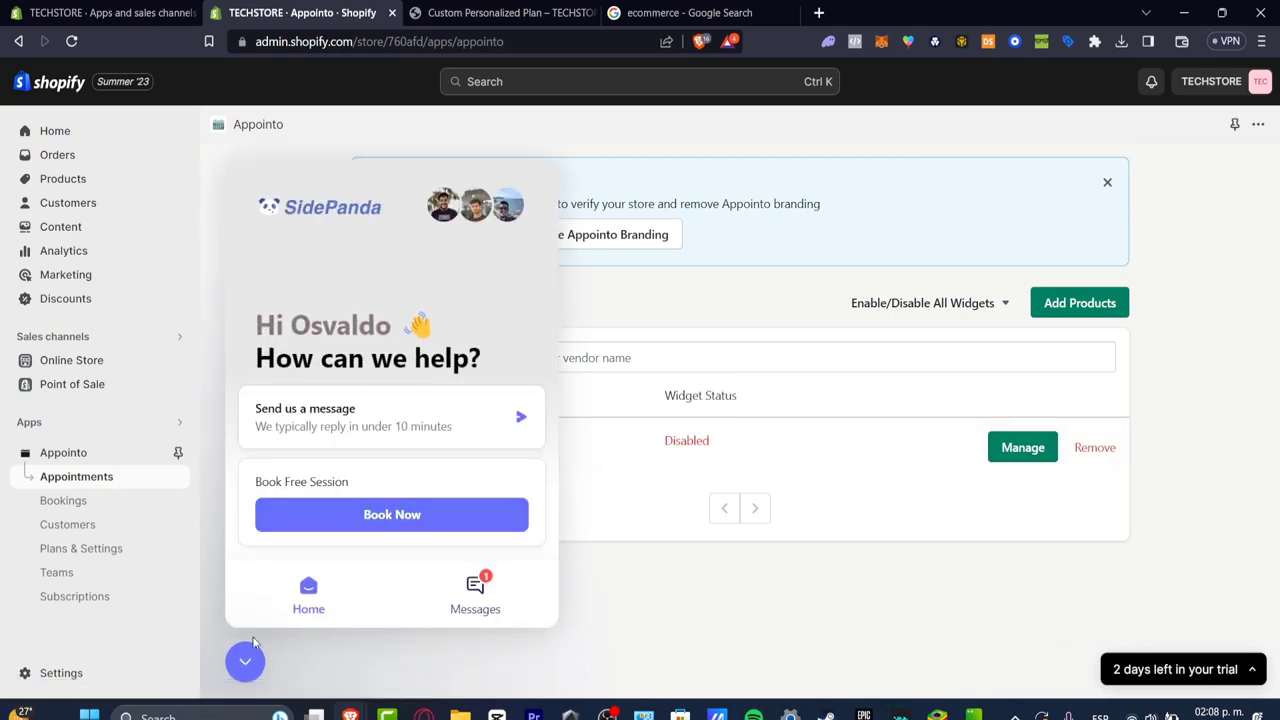
{"action": "left_click", "coordinate": [245, 660]}
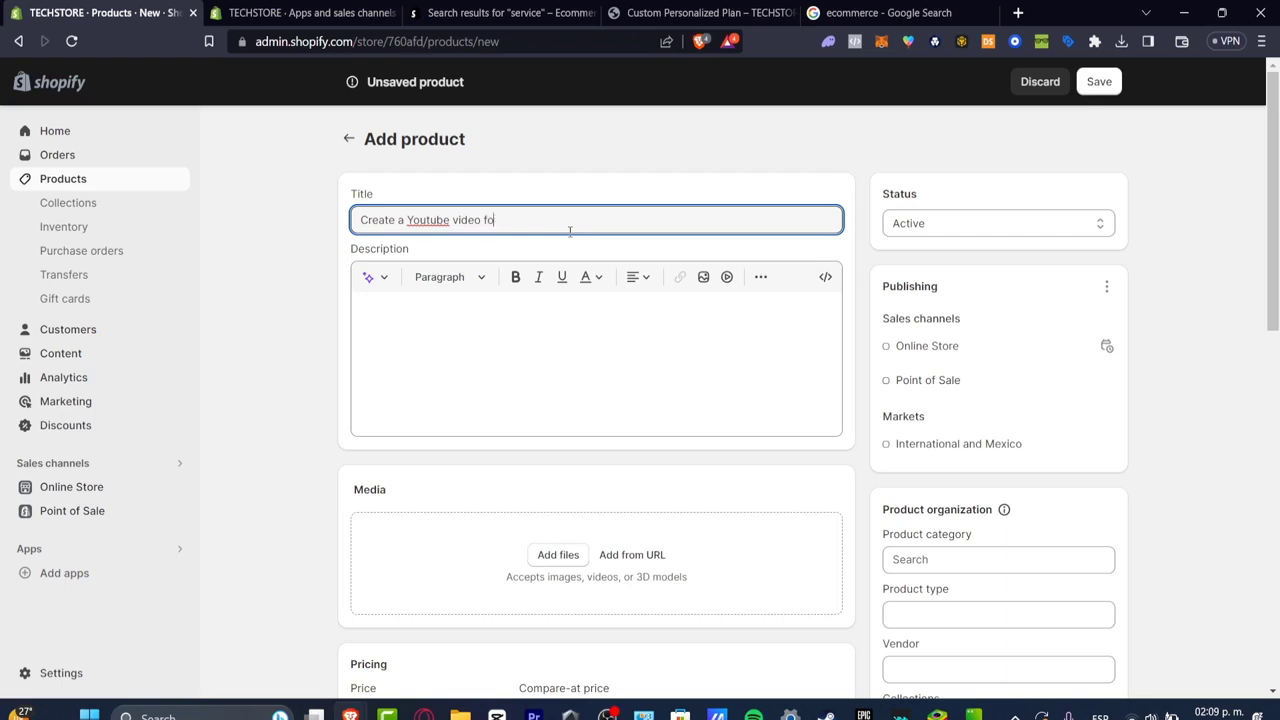
- Title the new product "Create a Youtube video for your channel" and turn off its quantity tracking, tax charge and shipping requirement
{"action": "type", "text": "r your channel"}
{"action": "left_click", "coordinate": [595, 309]}
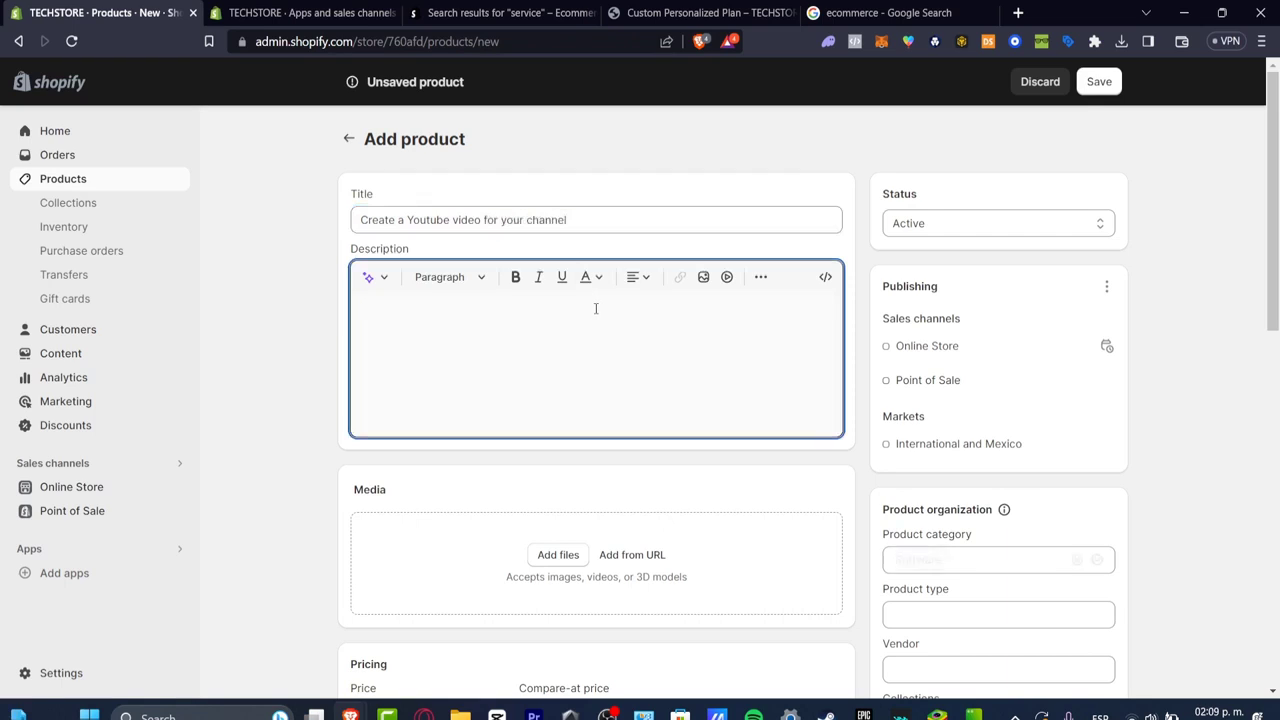
{"action": "scroll", "coordinate": [658, 514], "scroll_direction": "down", "scroll_amount": 3}
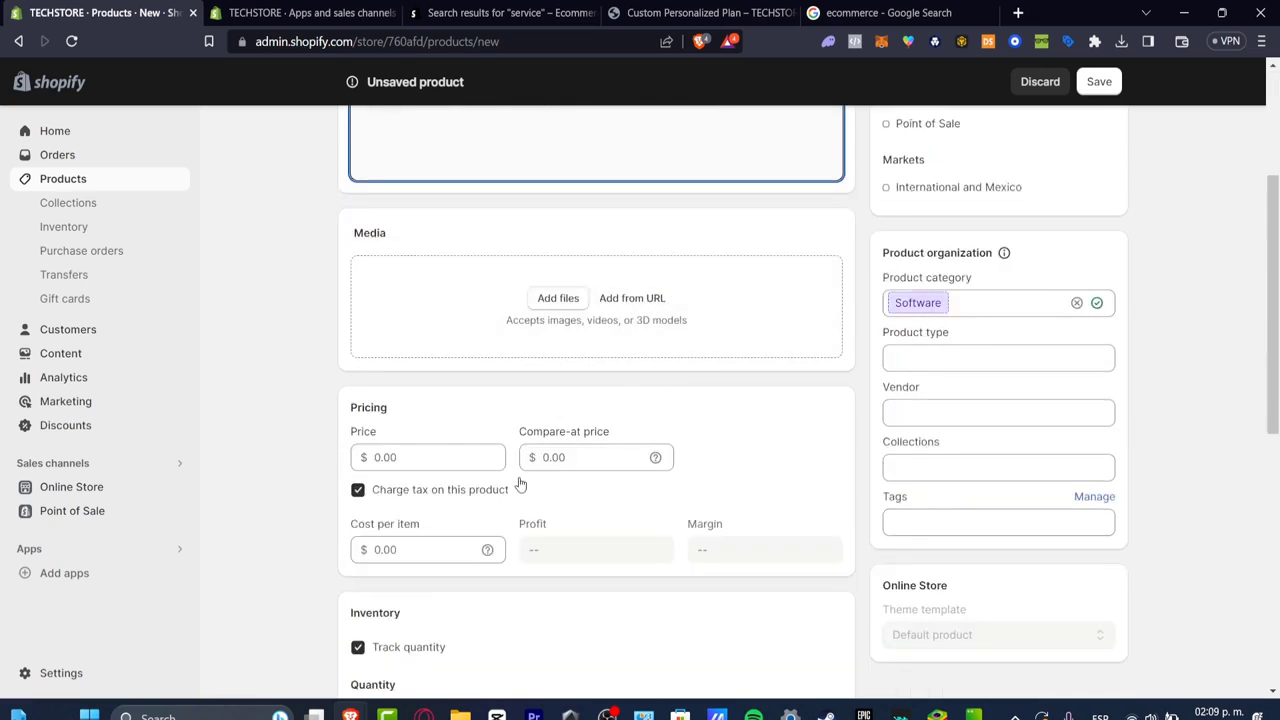
{"action": "scroll", "coordinate": [520, 484], "scroll_direction": "down", "scroll_amount": 3}
{"action": "left_click", "coordinate": [433, 396]}
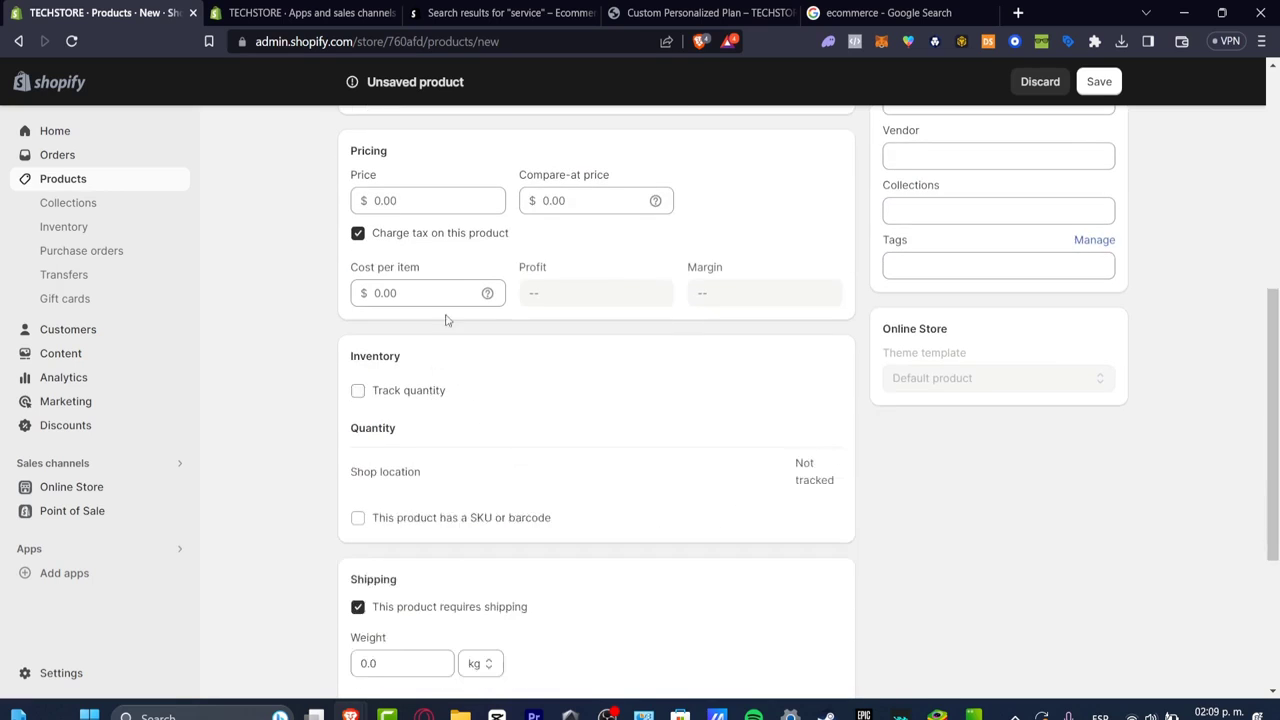
{"action": "left_click", "coordinate": [471, 240]}
{"action": "scroll", "coordinate": [500, 412], "scroll_direction": "down", "scroll_amount": 3}
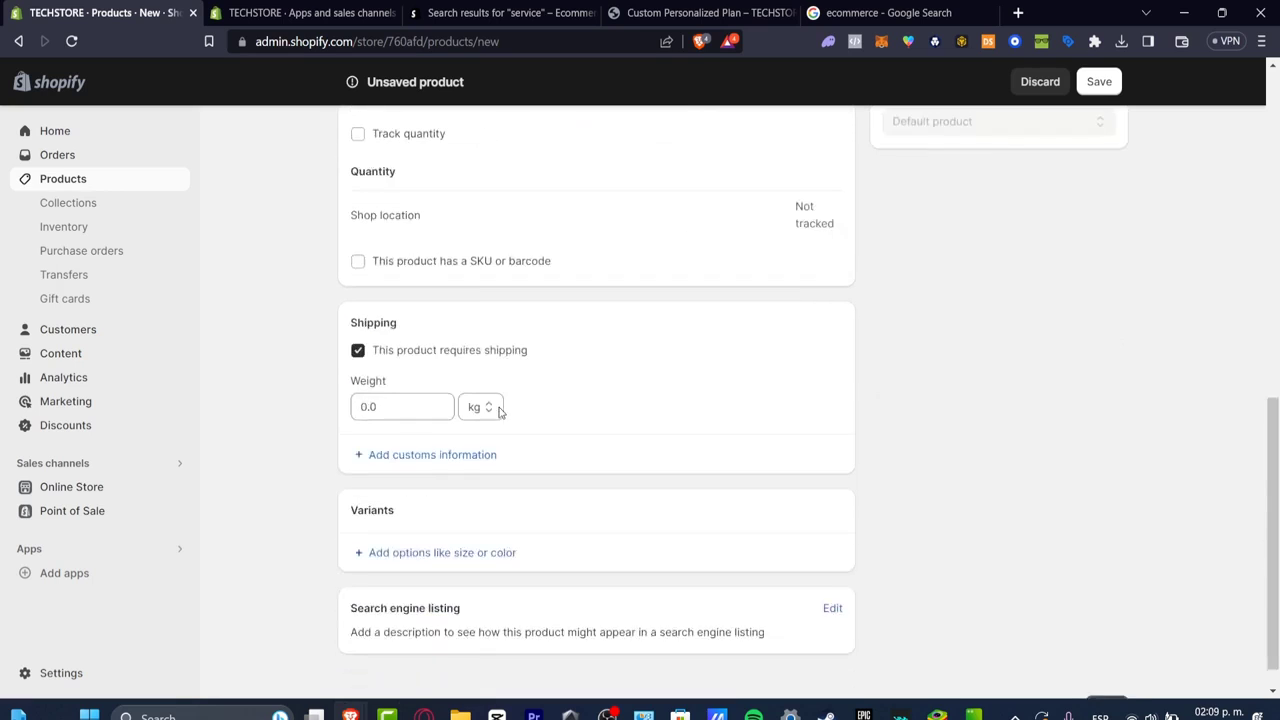
{"action": "left_click", "coordinate": [459, 363]}
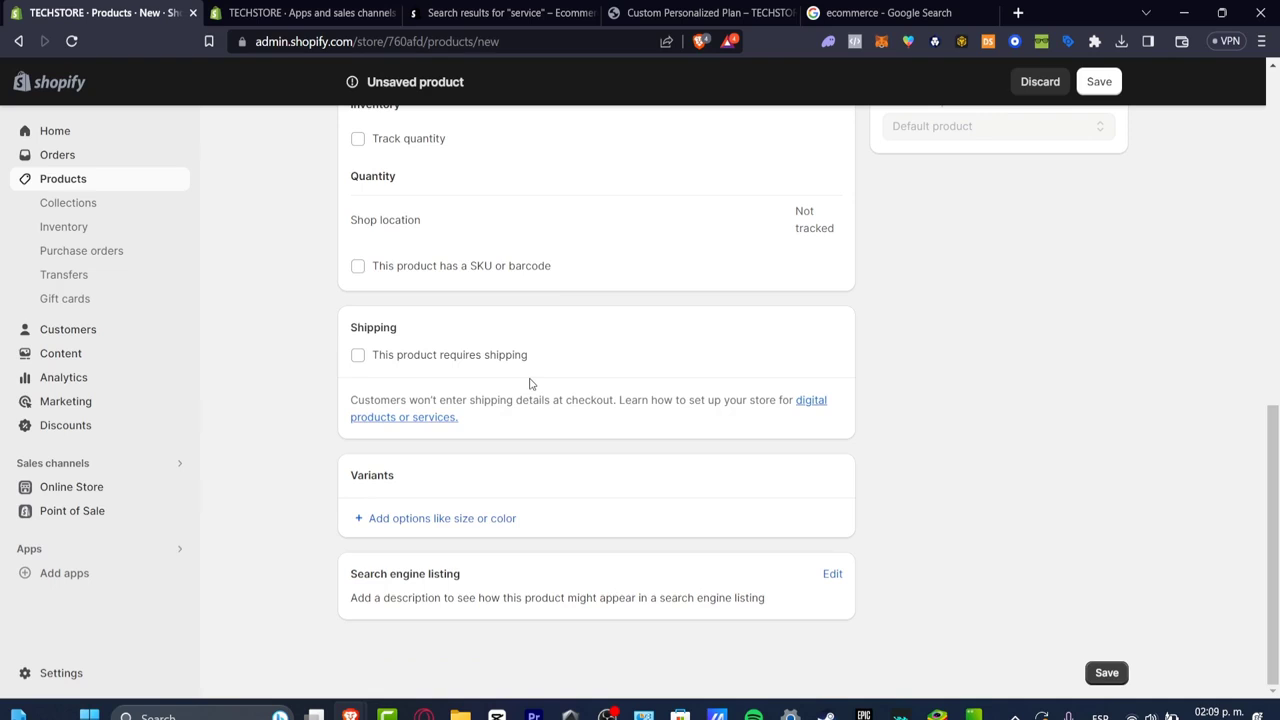
{"action": "scroll", "coordinate": [530, 384], "scroll_direction": "up", "scroll_amount": 6}
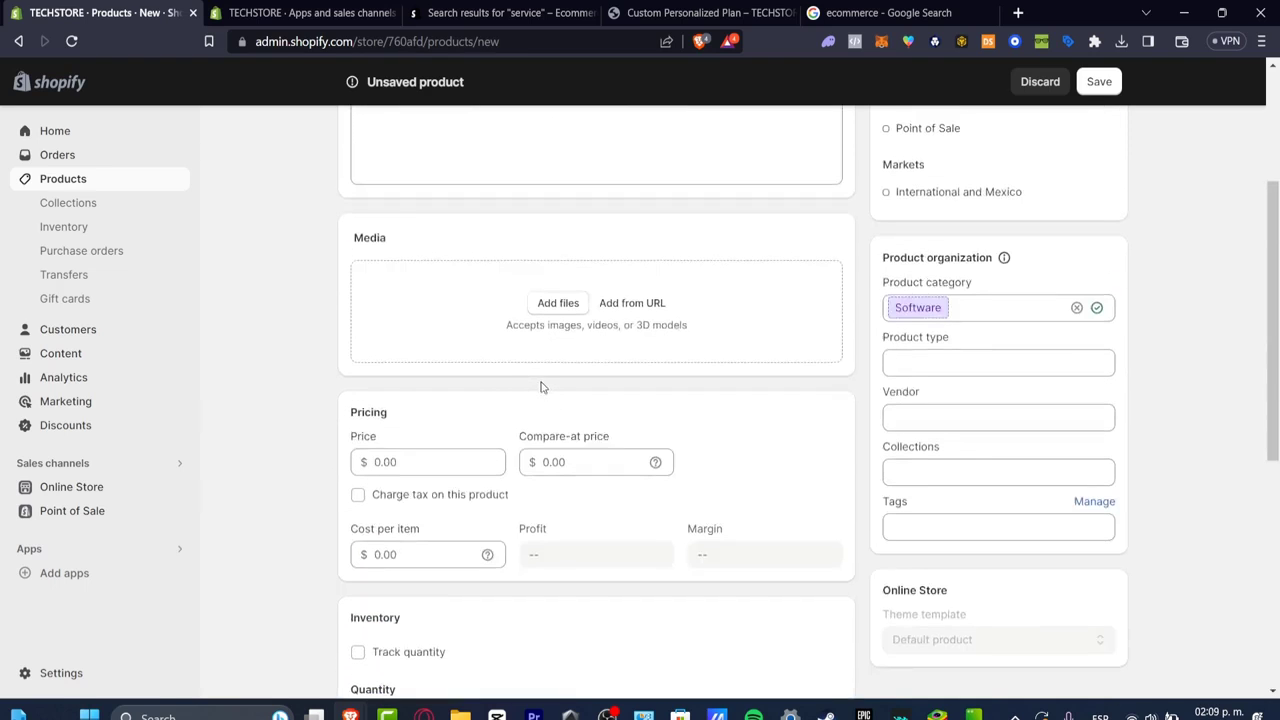
{"action": "scroll", "coordinate": [545, 391], "scroll_direction": "up", "scroll_amount": 3}
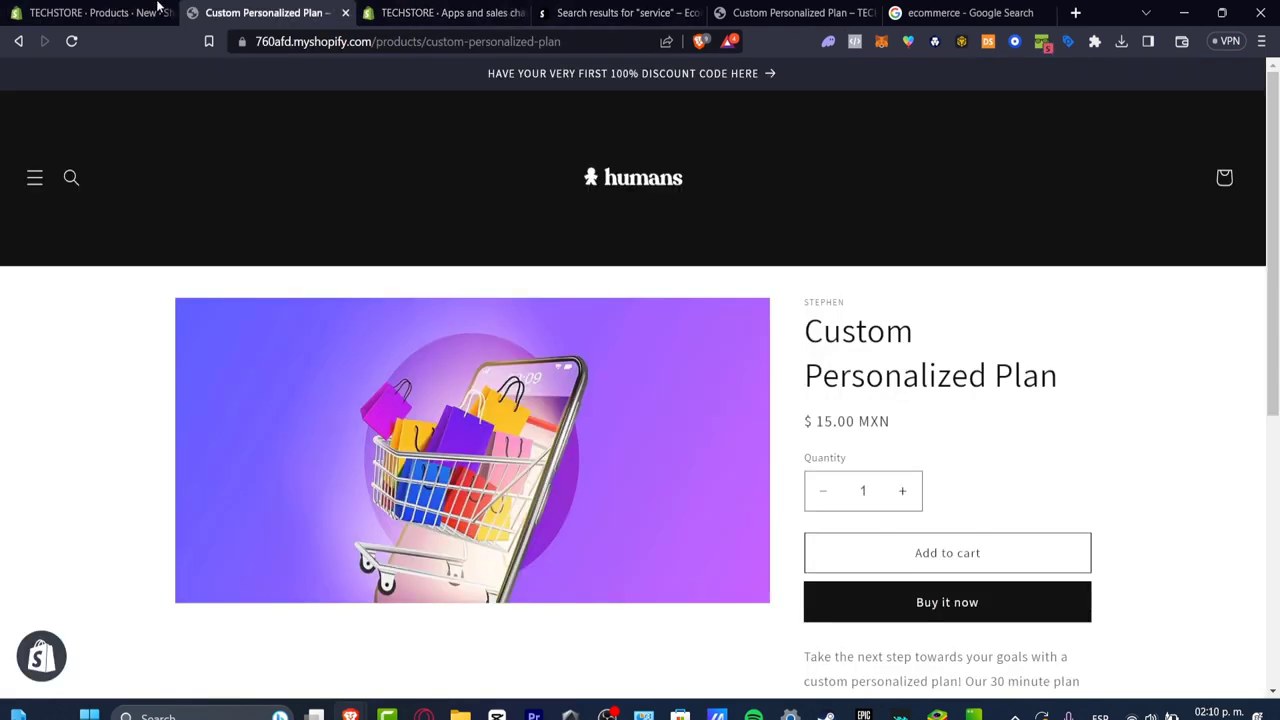
- Leave the new product without saving and examine the payment providers in the store's Payments settings
{"action": "left_click", "coordinate": [122, 6]}
{"action": "left_click", "coordinate": [84, 676]}
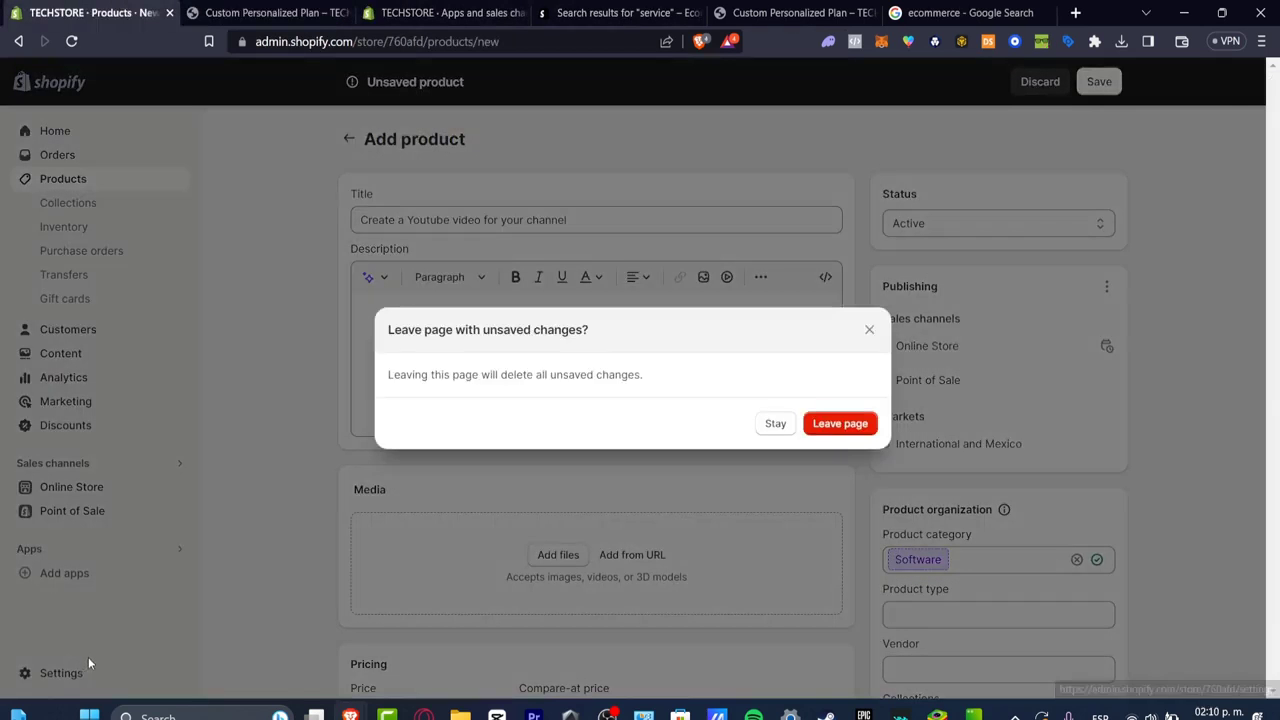
{"action": "left_click", "coordinate": [840, 424]}
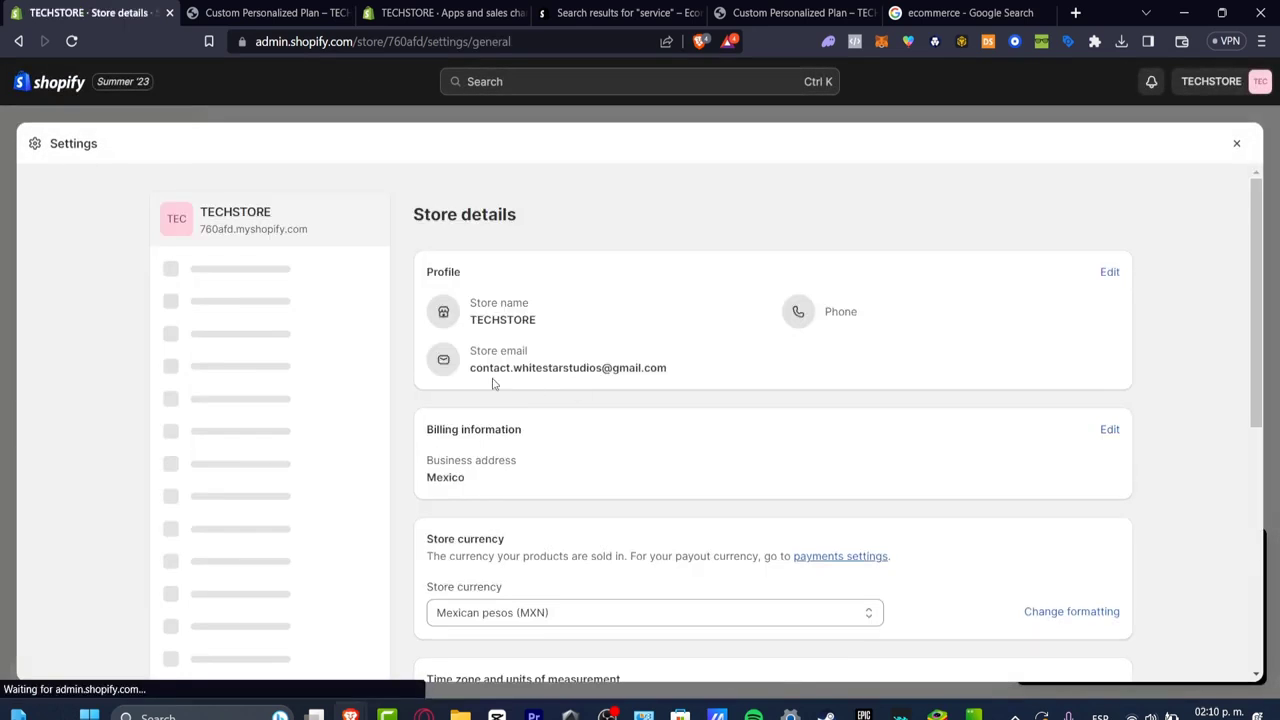
{"action": "left_click", "coordinate": [265, 381]}
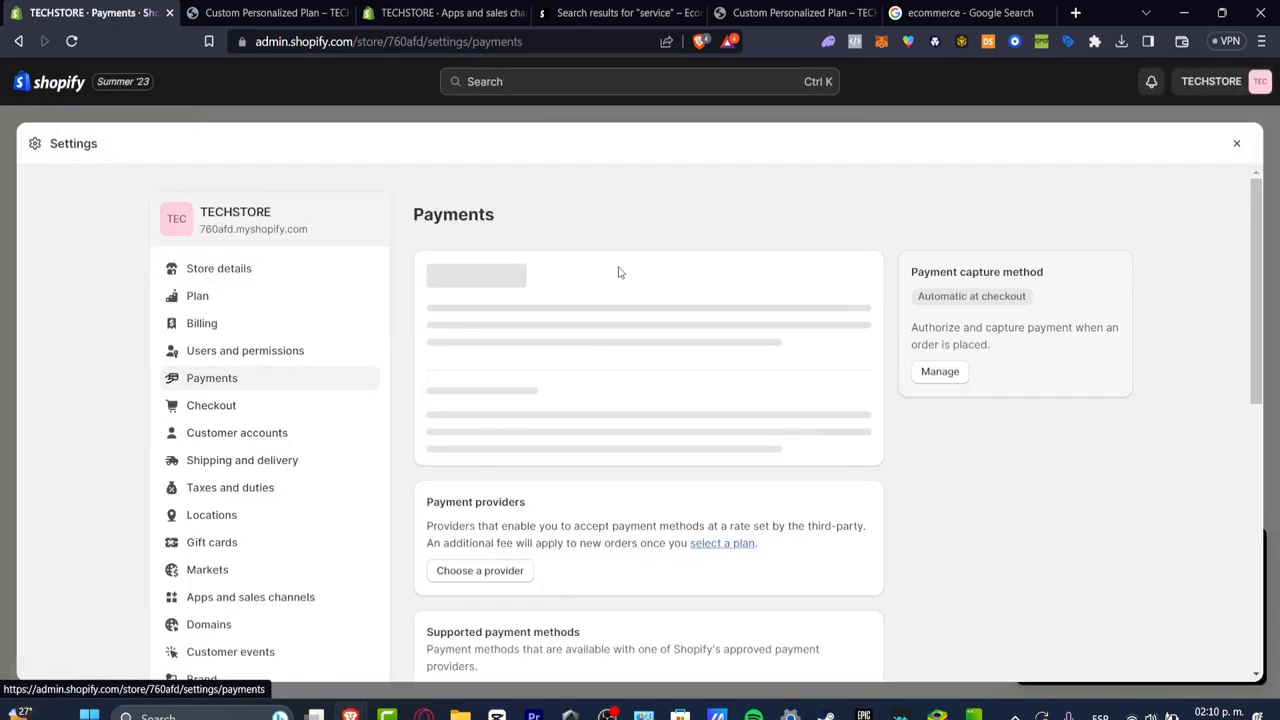
{"action": "left_click_drag", "start_coordinate": [464, 279], "coordinate": [703, 303]}
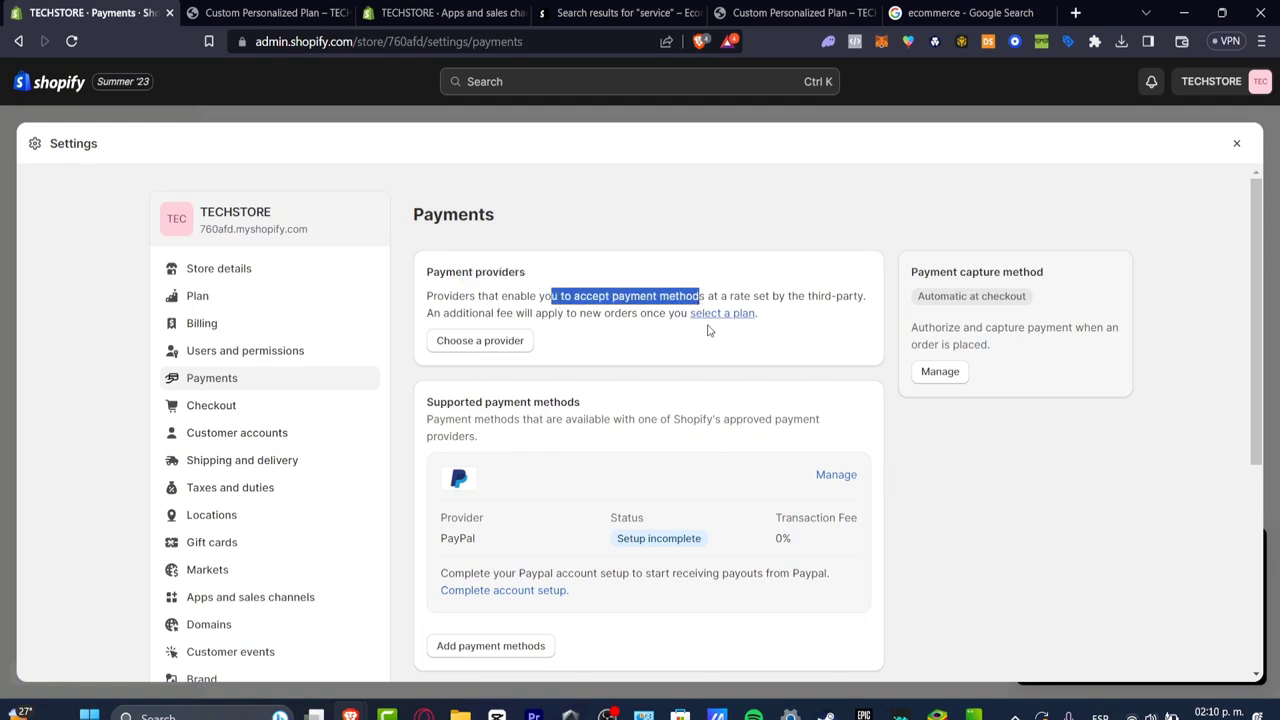
- Close the store settings and return to the Custom Personalized Plan storefront page
{"action": "left_click", "coordinate": [404, 98]}
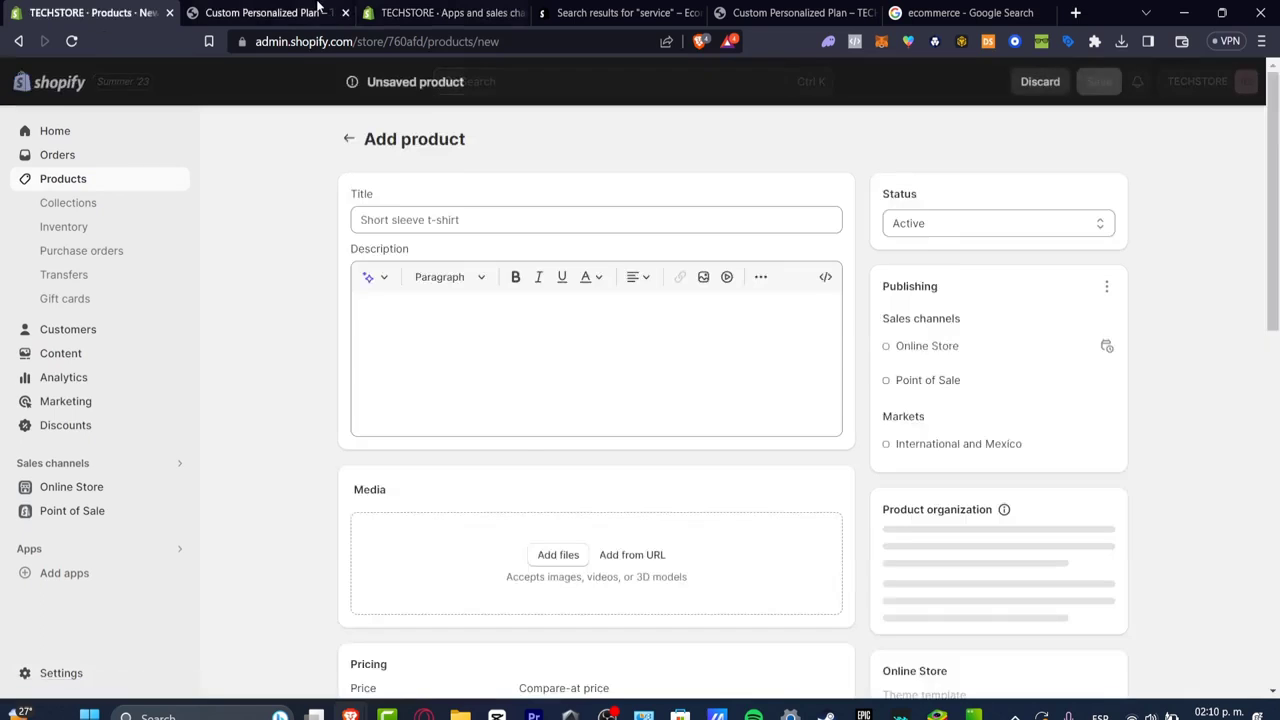
{"action": "left_click", "coordinate": [313, 8]}
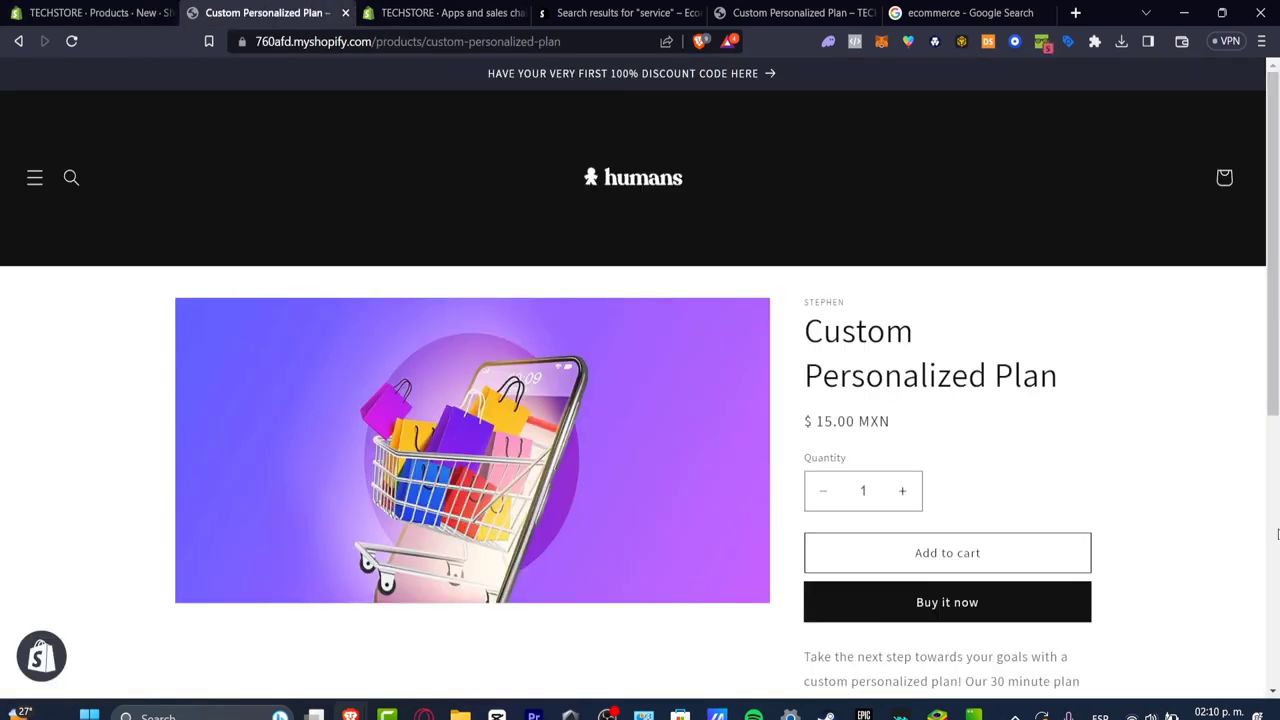